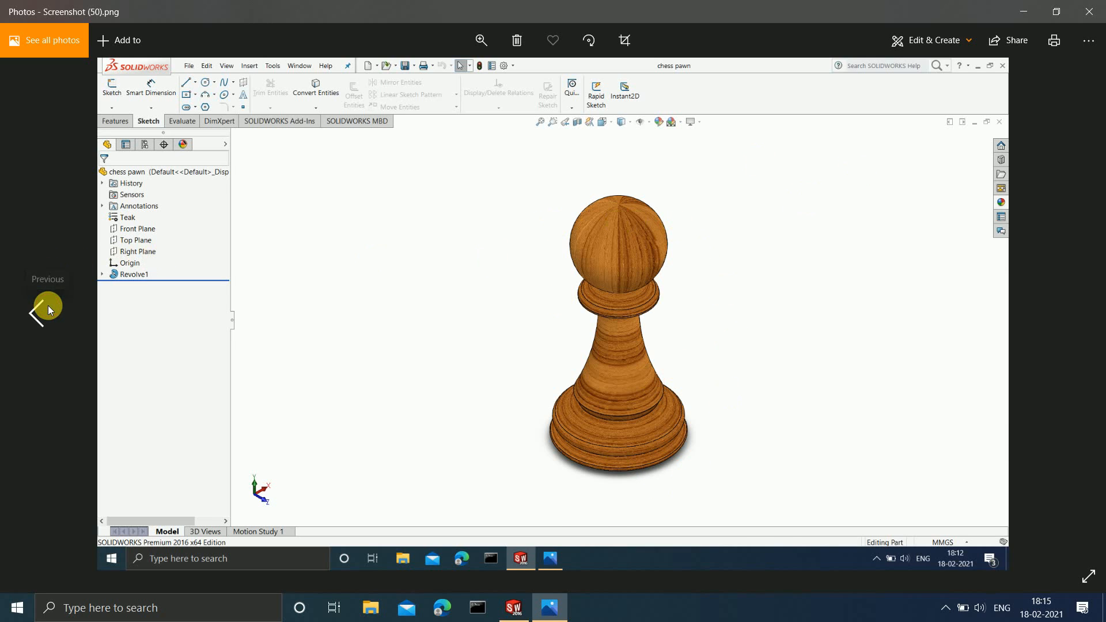
# Step: Review the pawn's dimensioned reference sketches in Photos and create a new part document in SOLIDWORKS
pyautogui.click(49, 309)
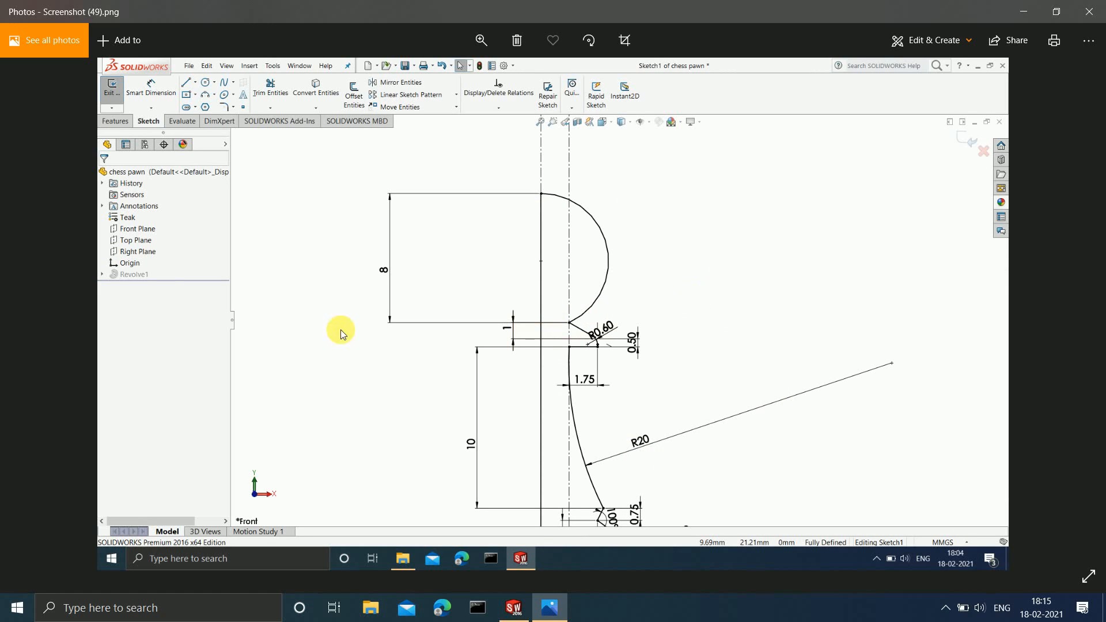
pyautogui.click(37, 313)
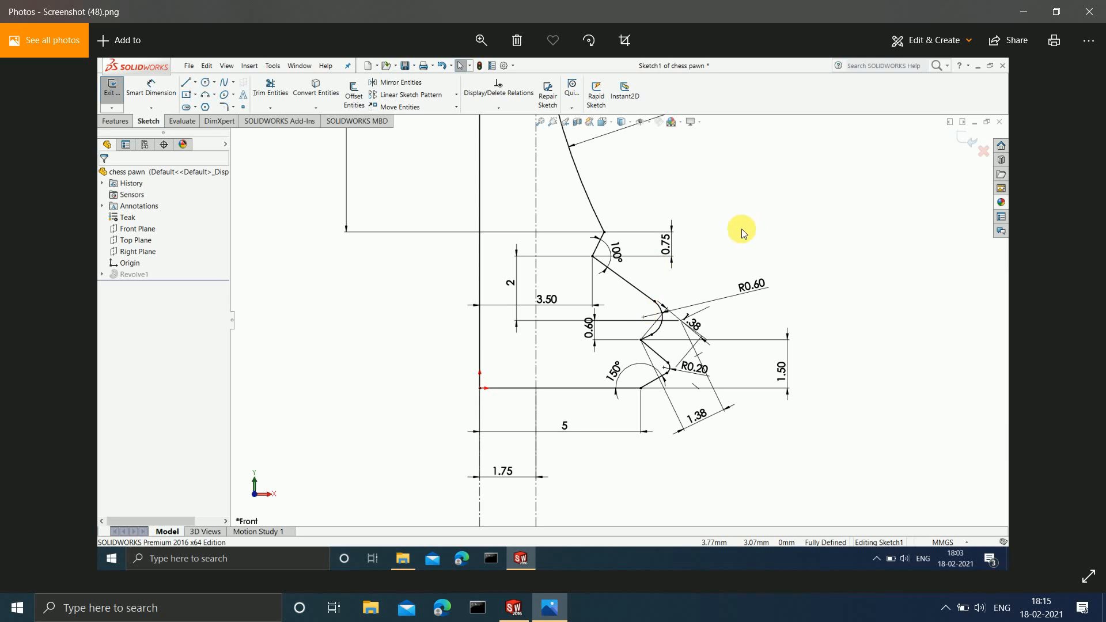
pyautogui.click(513, 608)
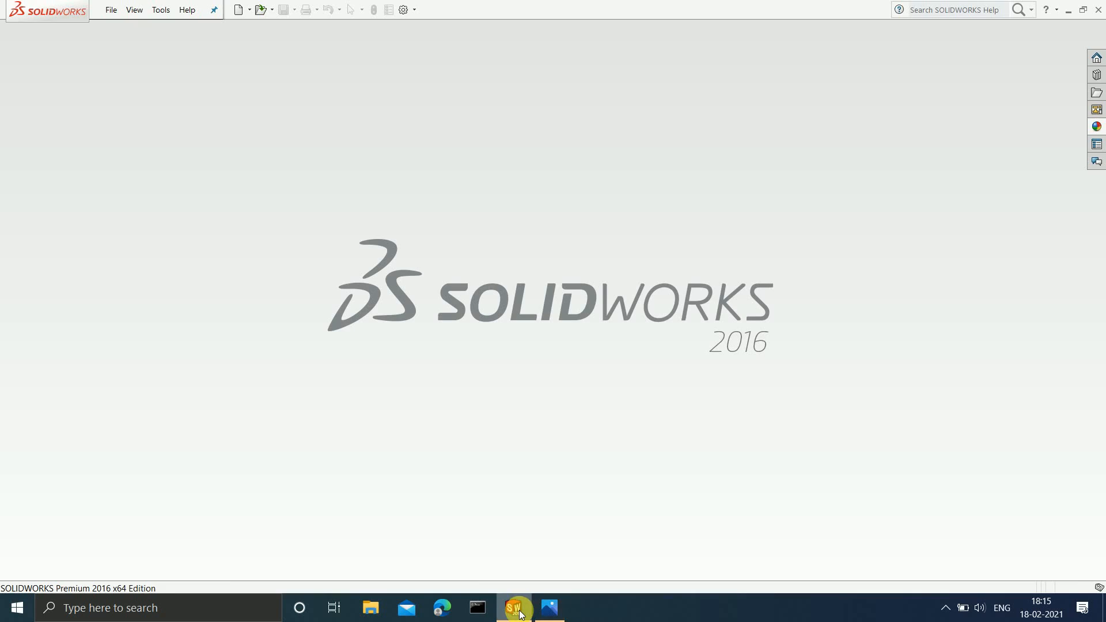
pyautogui.click(104, 5)
pyautogui.click(118, 27)
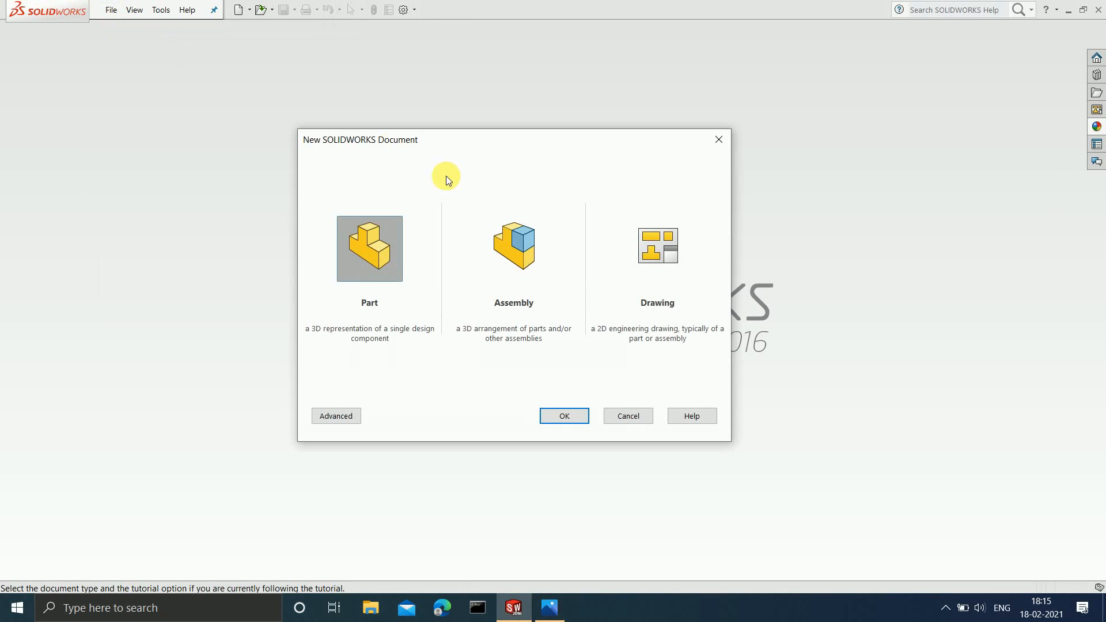
pyautogui.click(564, 418)
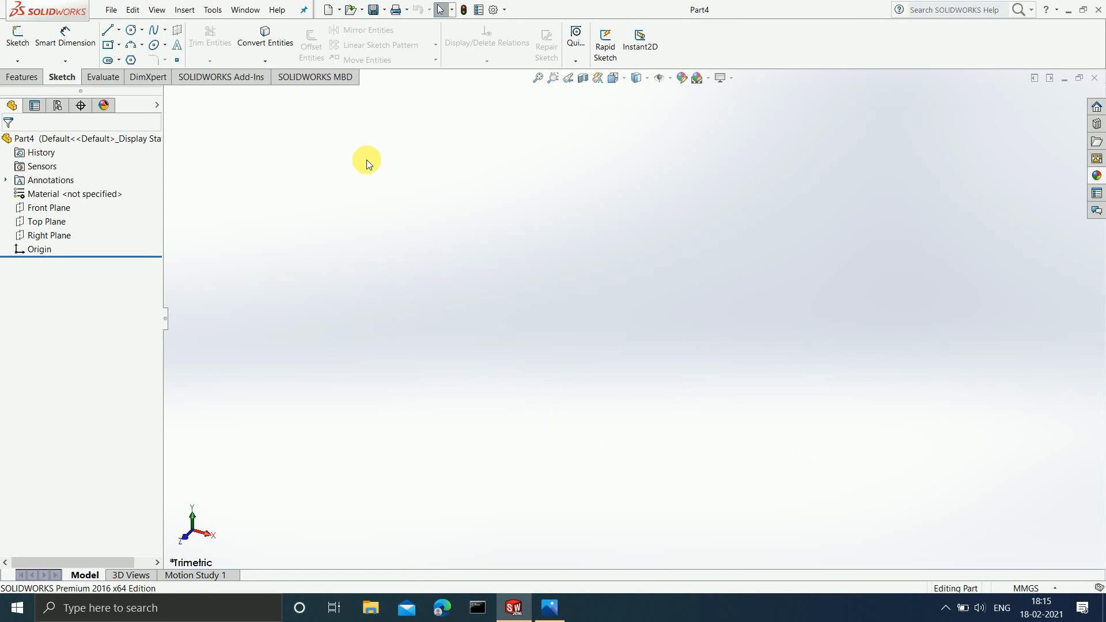
# Step: Start a new sketch on the Front Plane
pyautogui.click(19, 77)
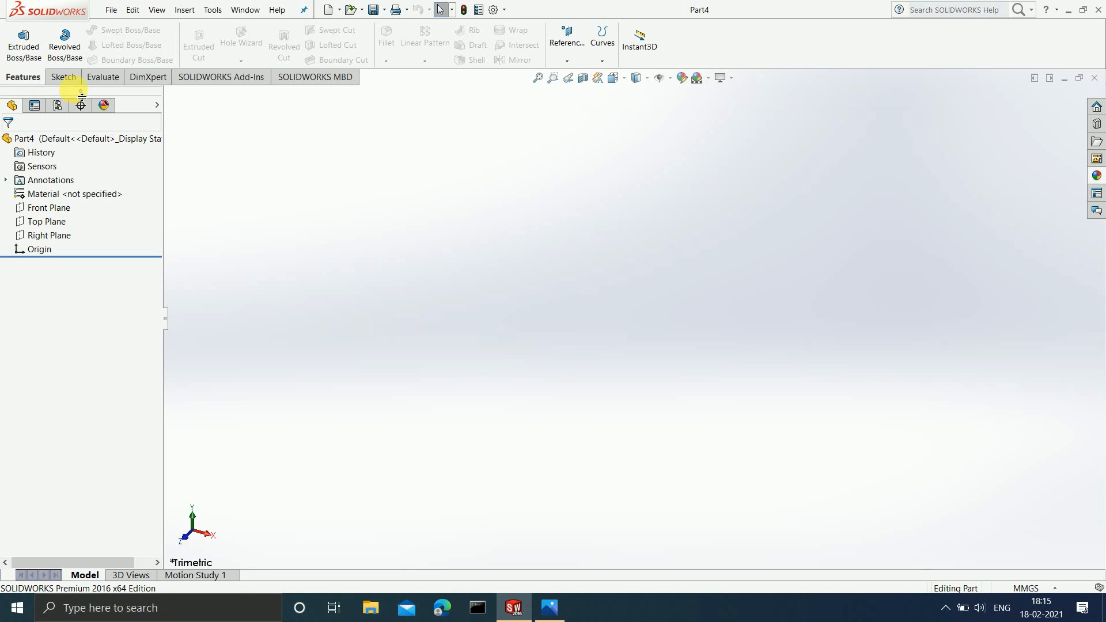
pyautogui.click(58, 209)
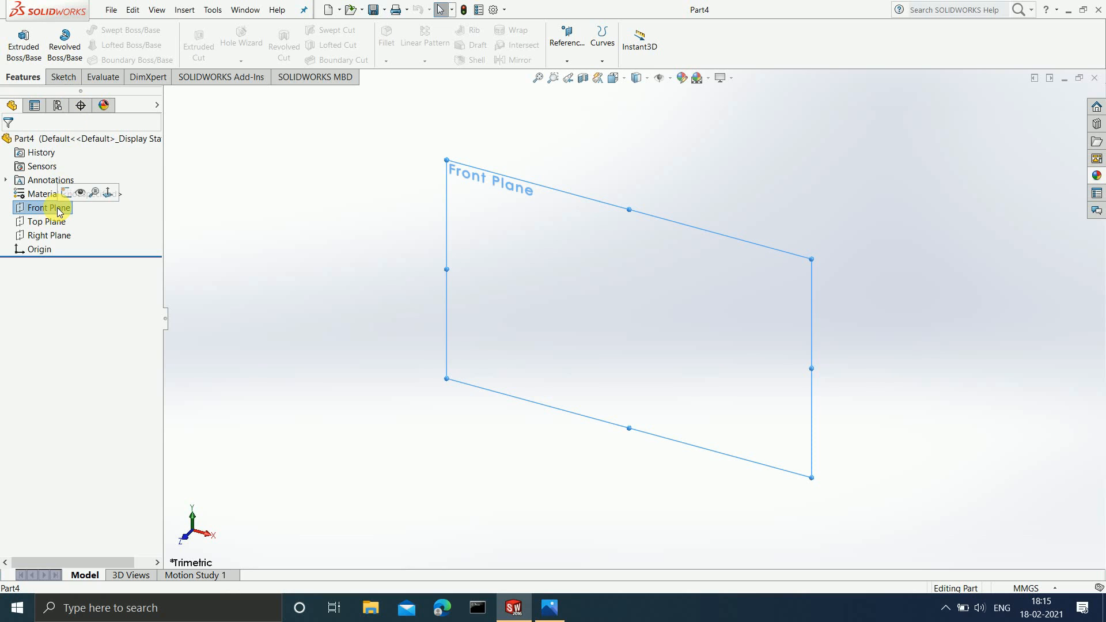
pyautogui.click(61, 78)
pyautogui.click(17, 34)
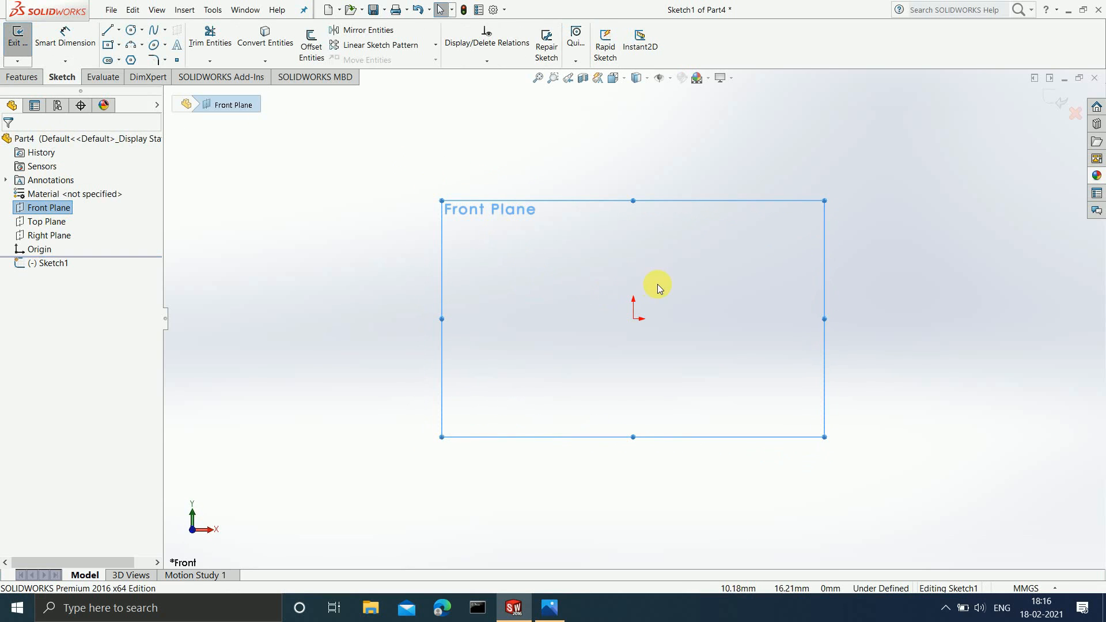
# Step: Check the reference image in Photos and sketch a horizontal base line about 81 mm long, running right from the origin
pyautogui.click(549, 608)
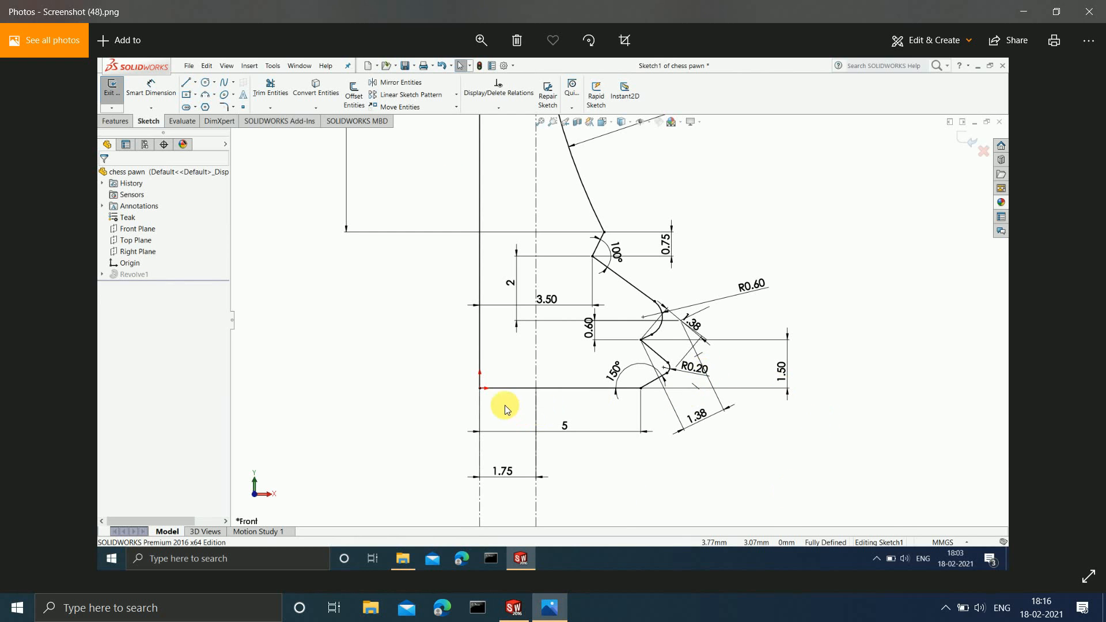
pyautogui.click(1023, 12)
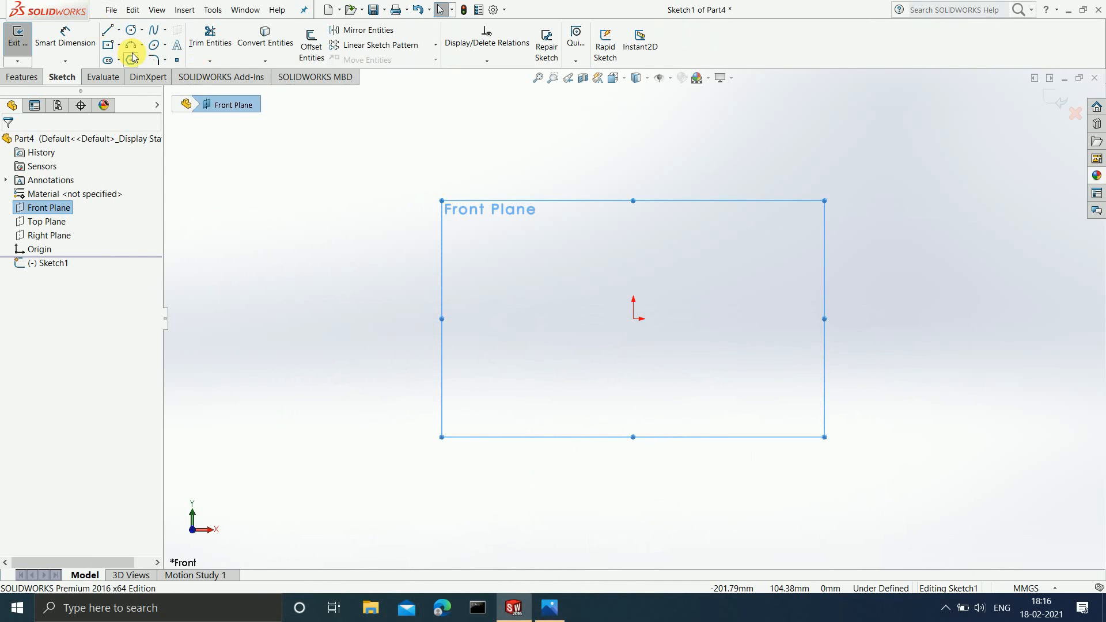
pyautogui.click(111, 36)
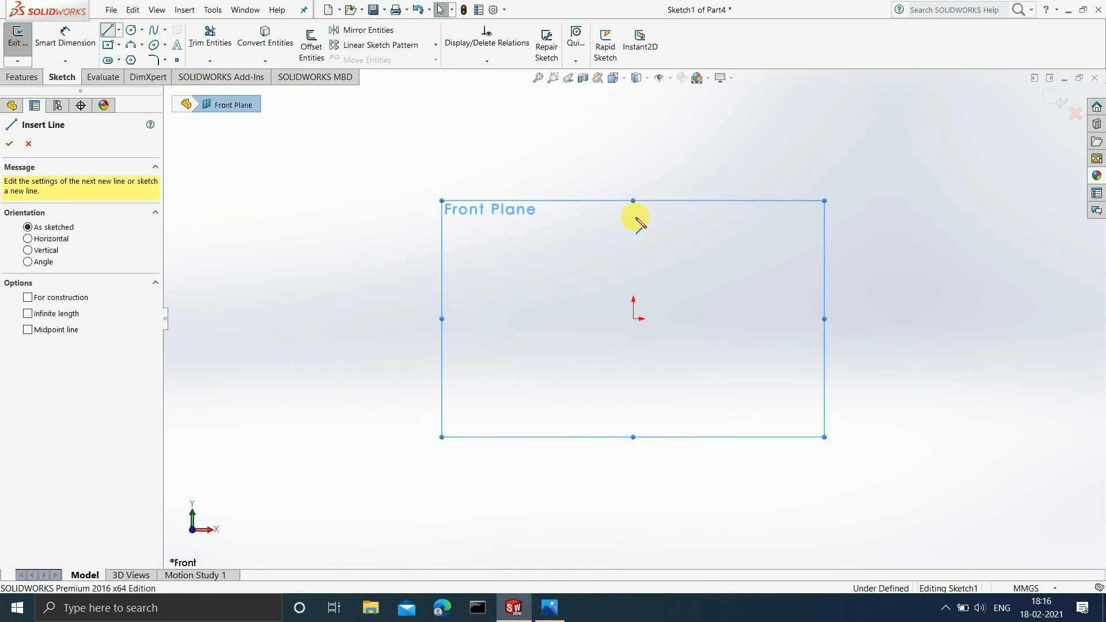
pyautogui.click(634, 320)
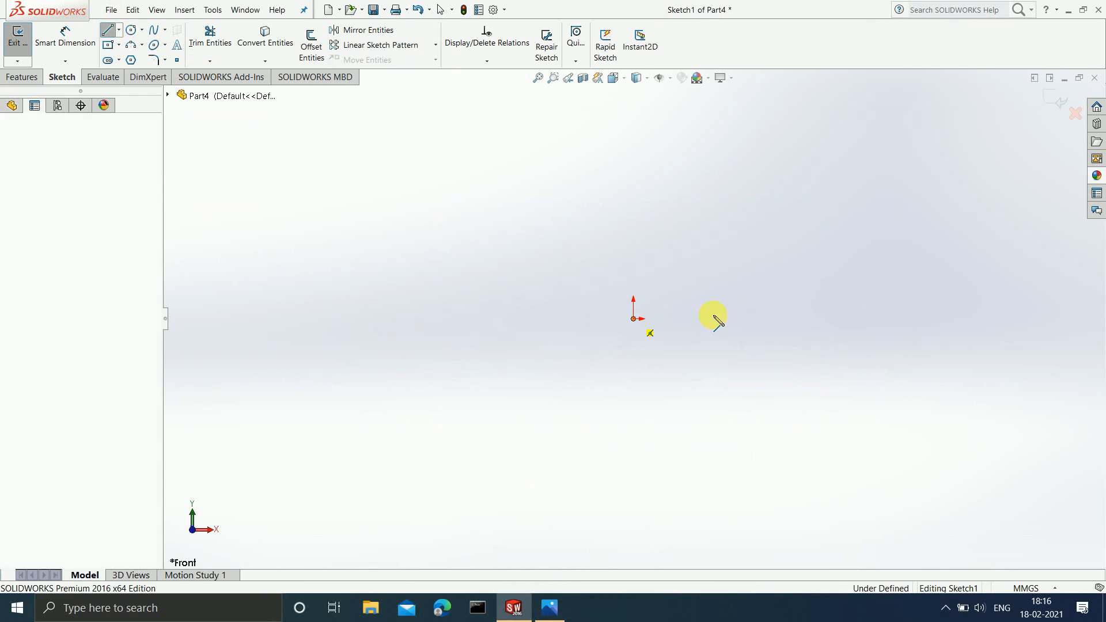
pyautogui.click(808, 319)
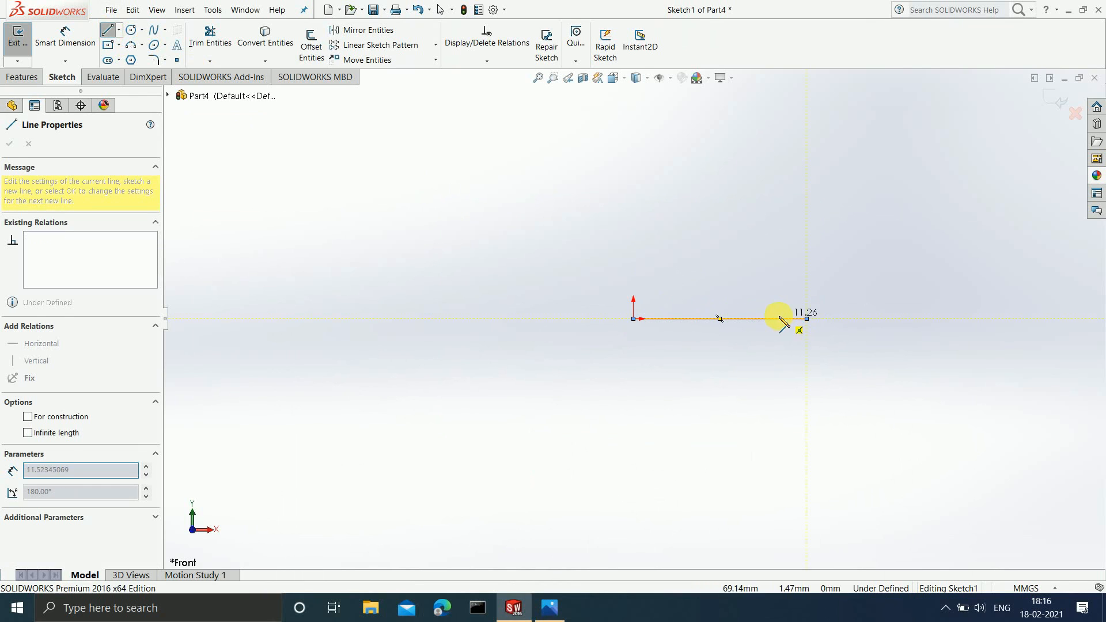
pyautogui.press('Escape')
# Step: Dimension the horizontal base line and set its length to 5 mm
pyautogui.click(64, 36)
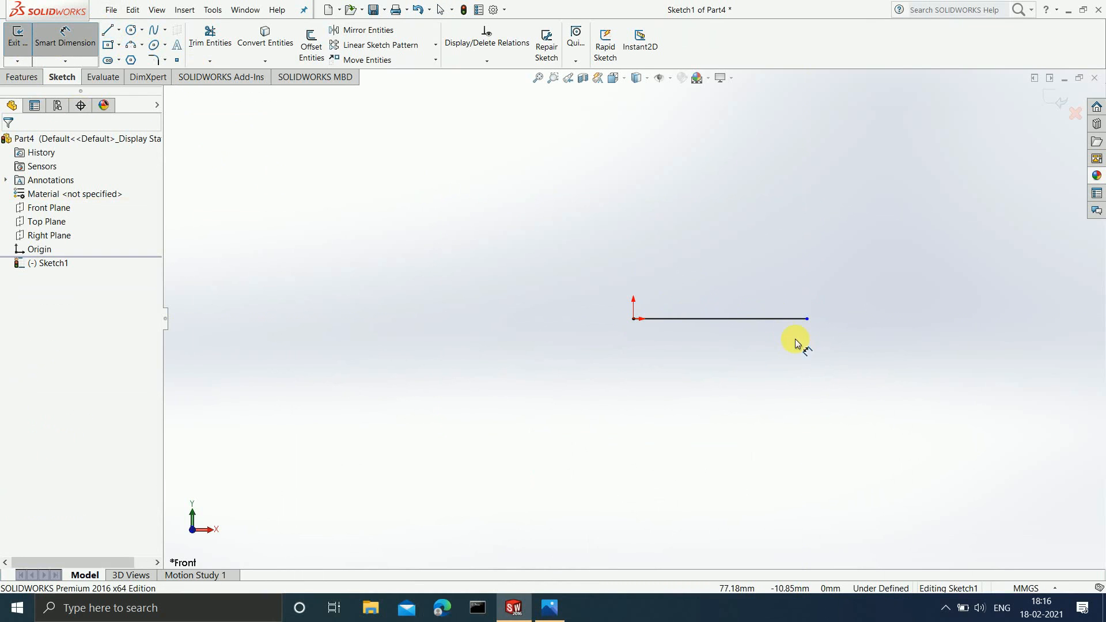
pyautogui.click(755, 319)
pyautogui.click(762, 381)
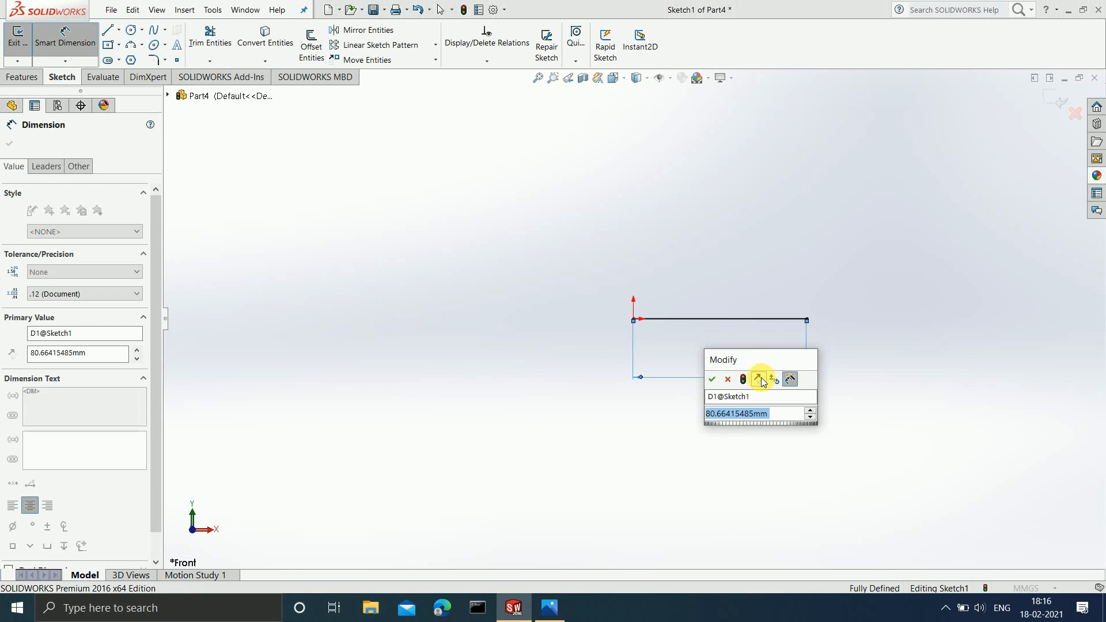
pyautogui.write('5')
pyautogui.press('Return')
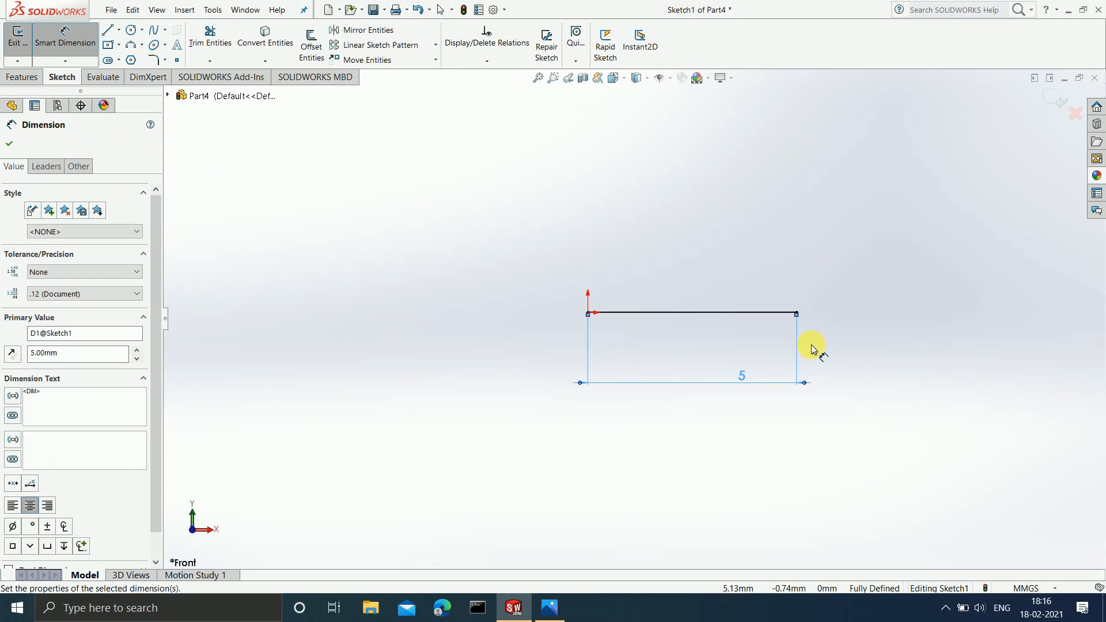
# Step: Consult the reference image and sketch a short line rising outward from the base line's right end, at about 144° to it
pyautogui.click(558, 606)
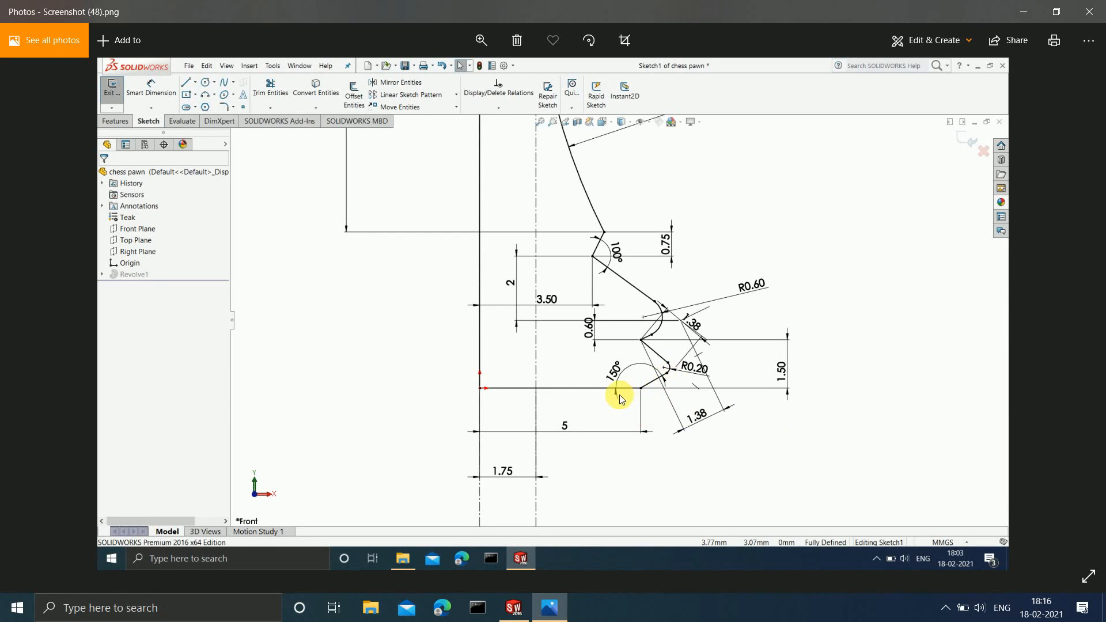
pyautogui.click(1024, 12)
pyautogui.click(111, 38)
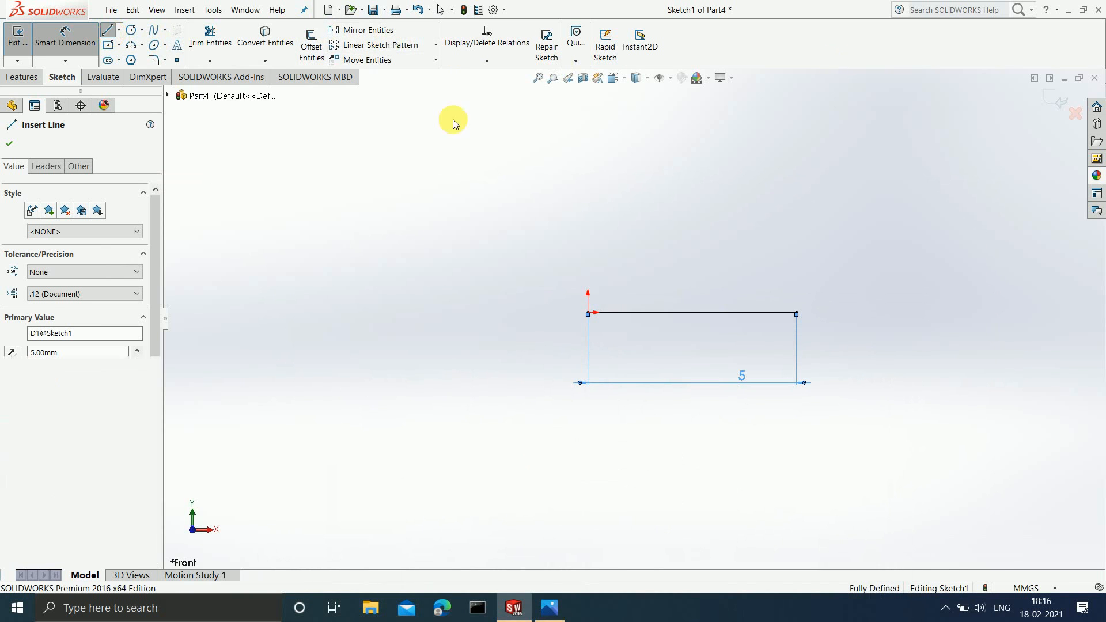
pyautogui.click(797, 313)
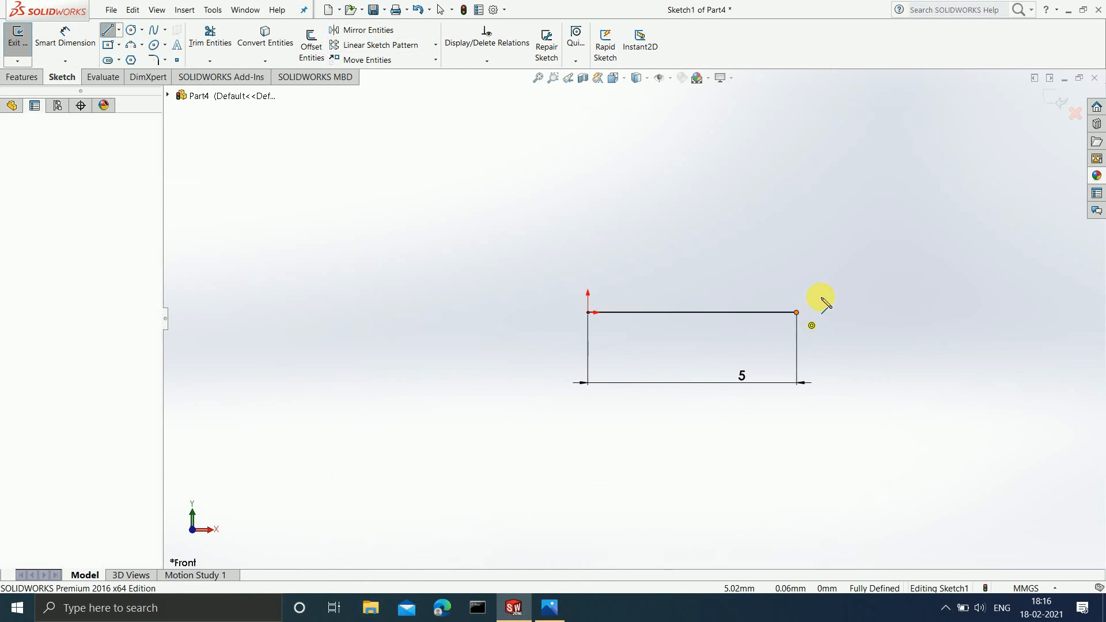
pyautogui.click(828, 289)
pyautogui.press('Escape')
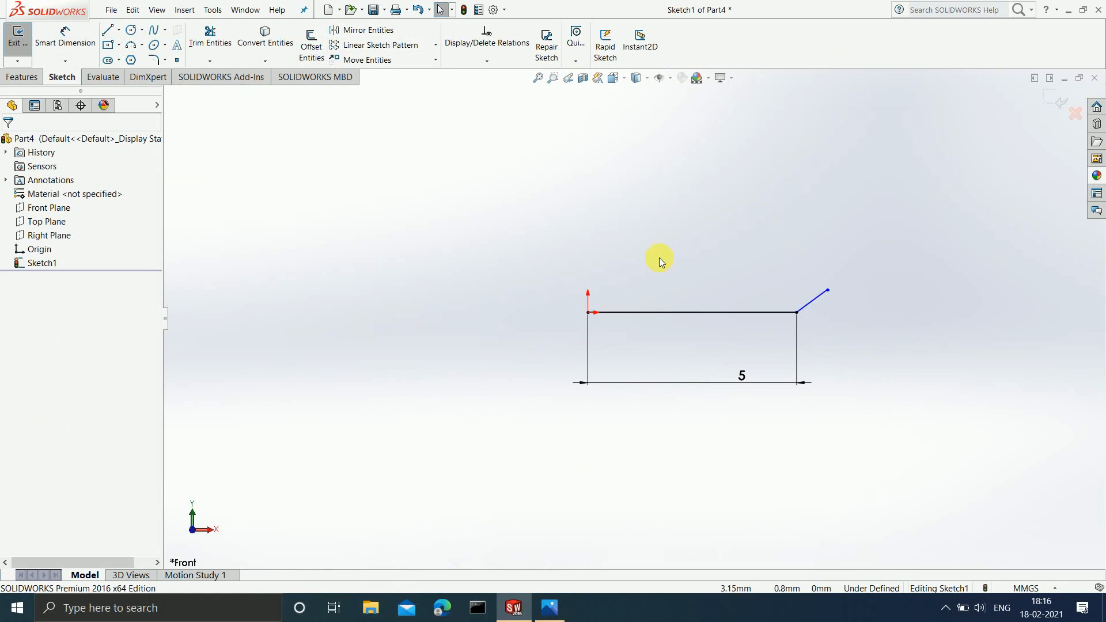
# Step: Dimension the angle between the short slanted line and the base line as 150°
pyautogui.click(65, 35)
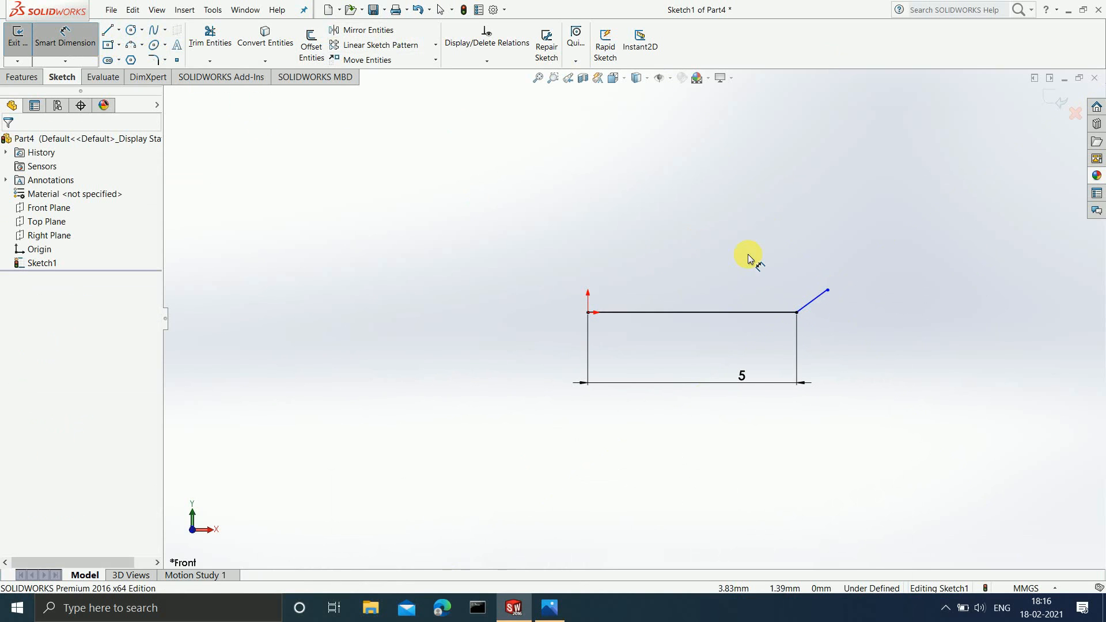
pyautogui.click(817, 298)
pyautogui.click(772, 313)
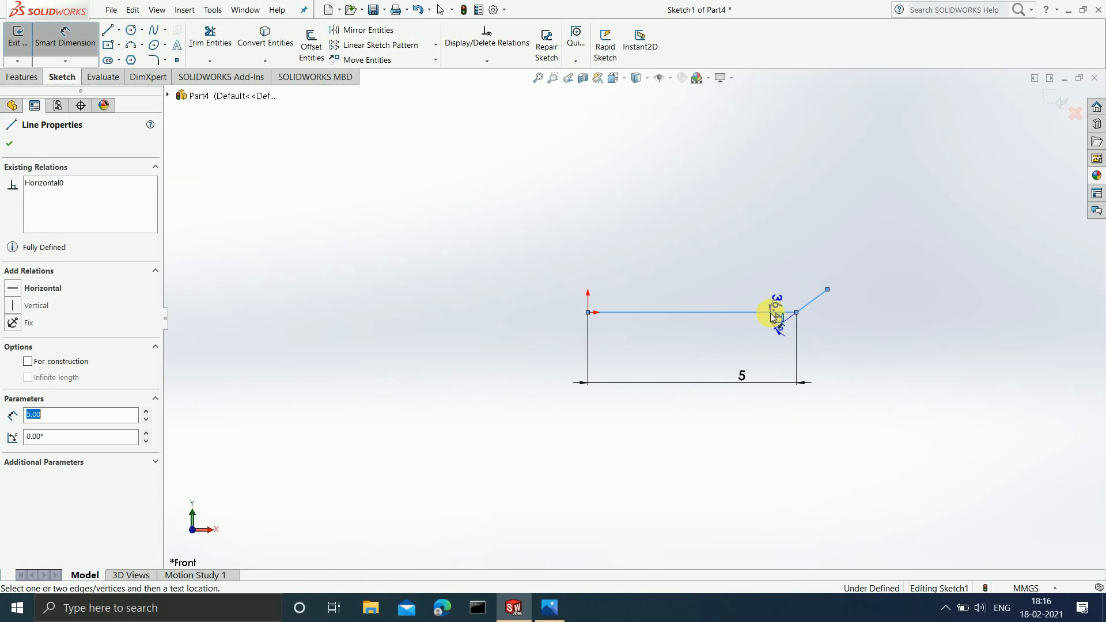
pyautogui.click(801, 302)
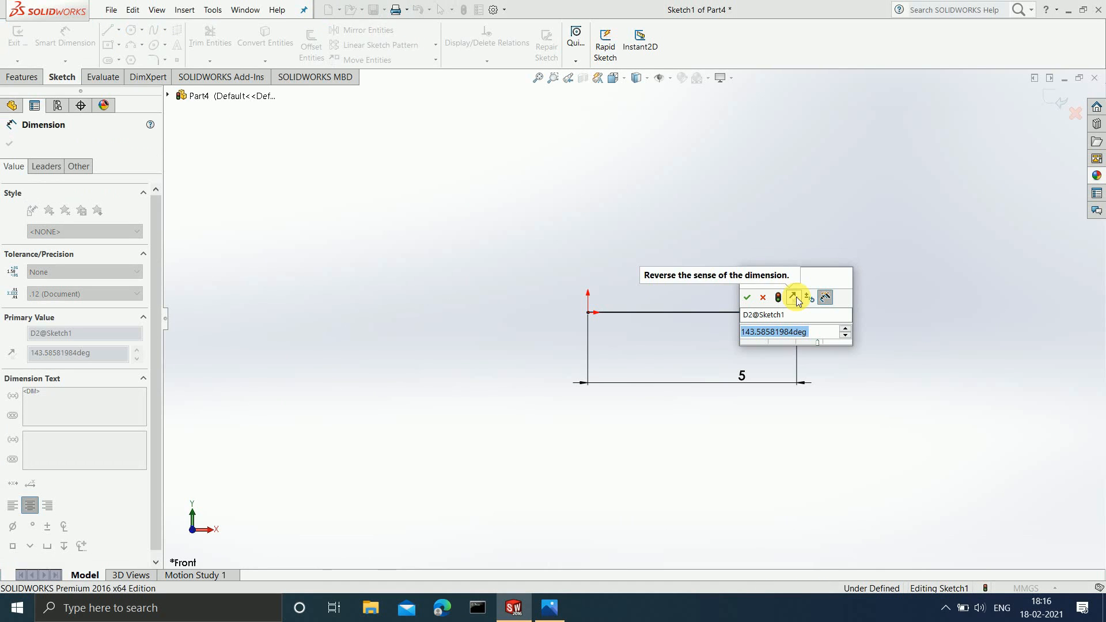
pyautogui.write('150')
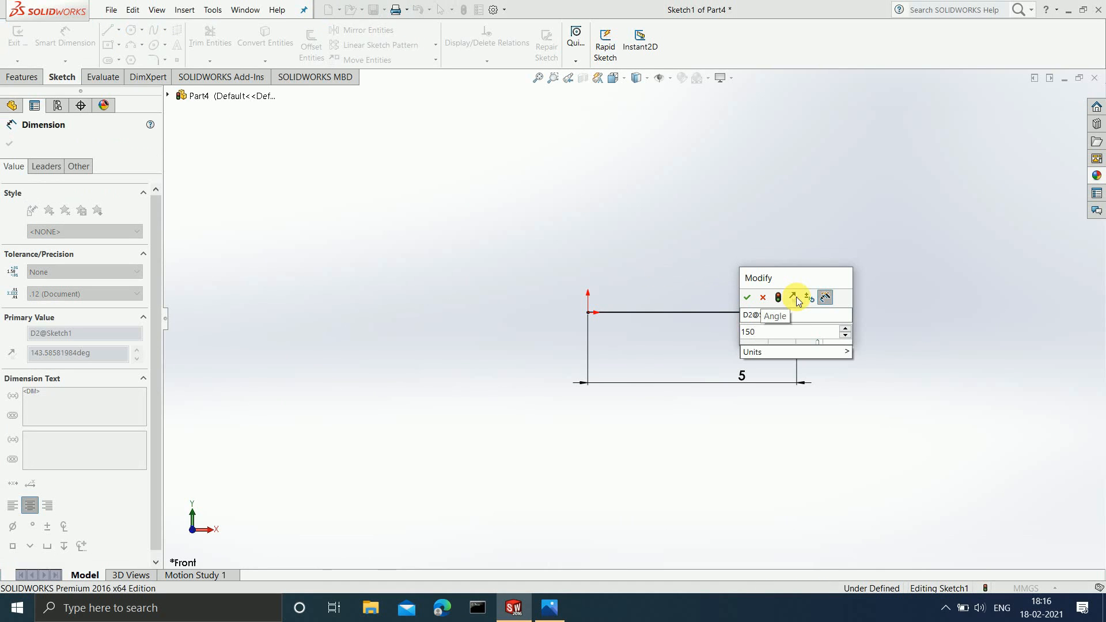
pyautogui.press('Return')
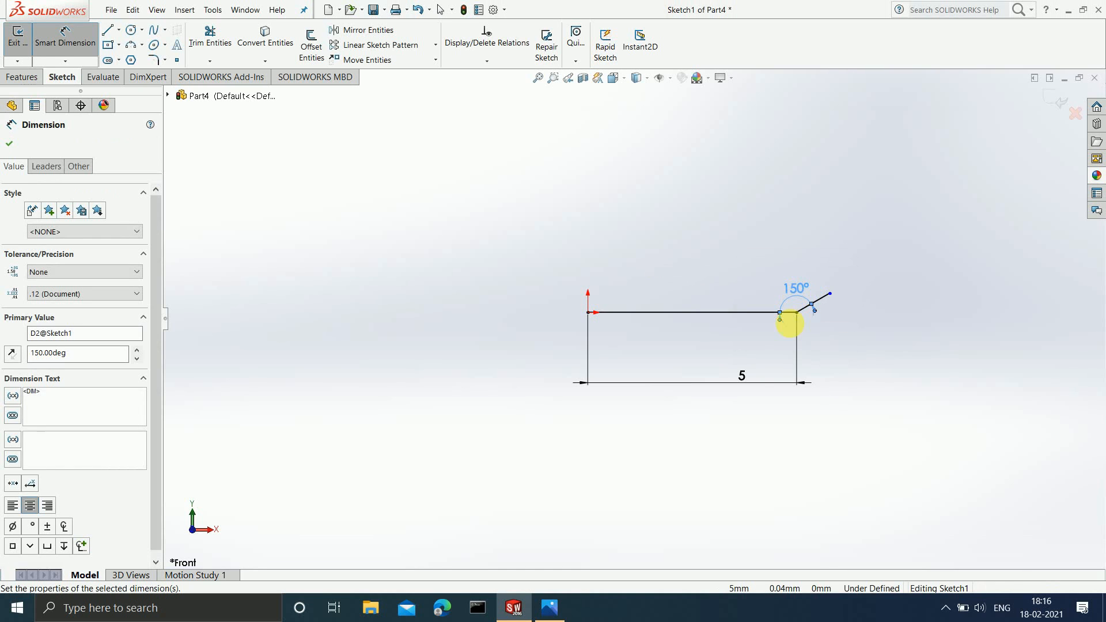
# Step: Check the reference image and sketch a line about 1.3 mm long from the slanted line's free end, up and inward at about 135°
pyautogui.click(551, 610)
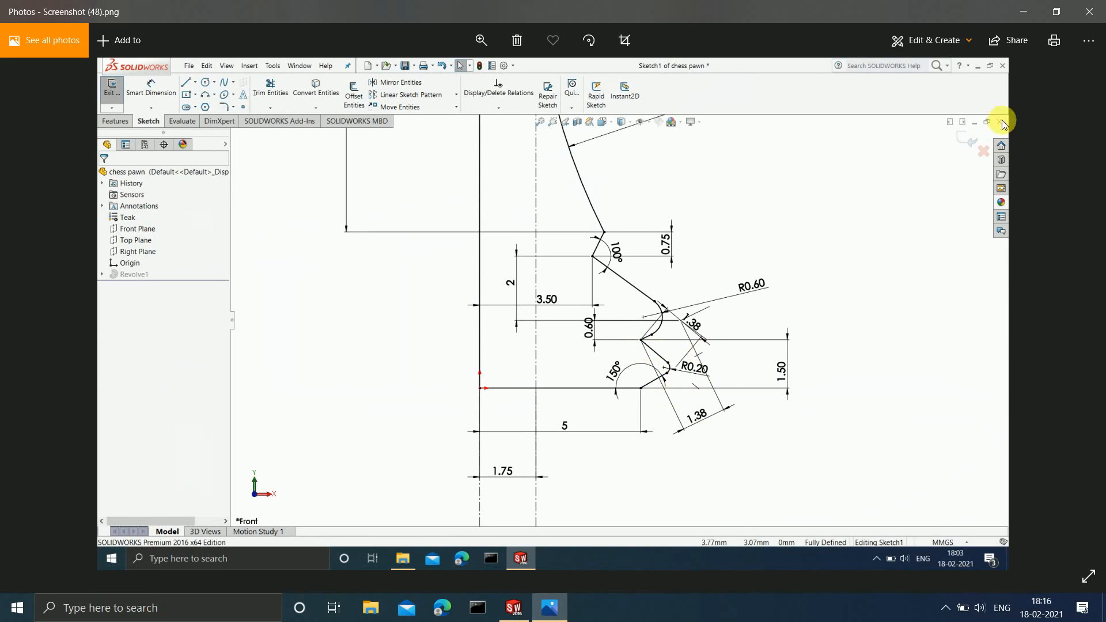
pyautogui.click(1021, 12)
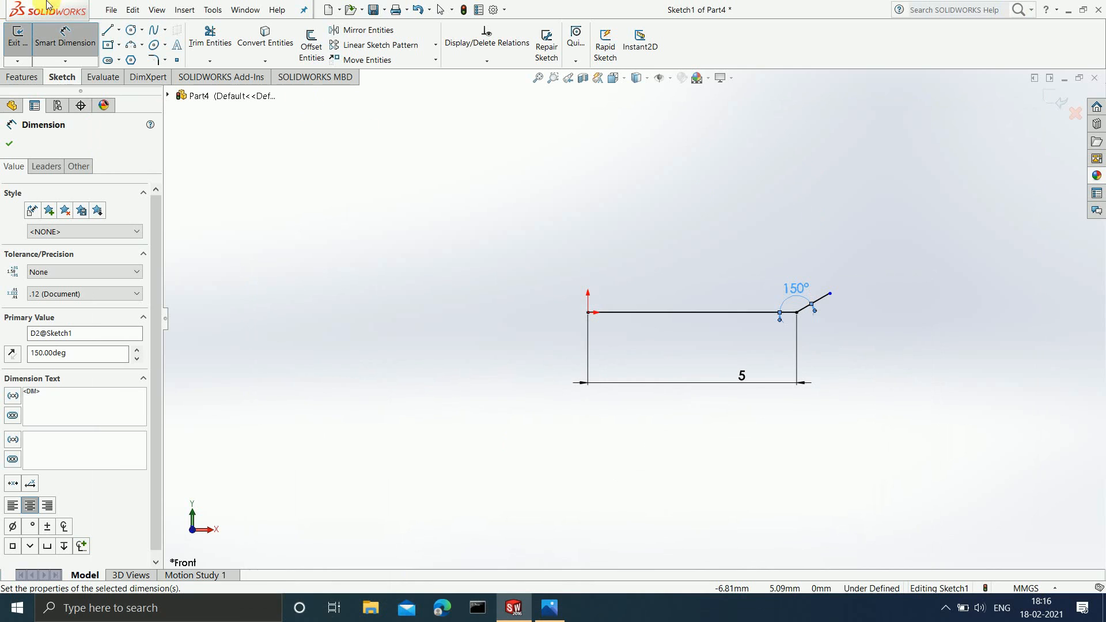
pyautogui.click(109, 32)
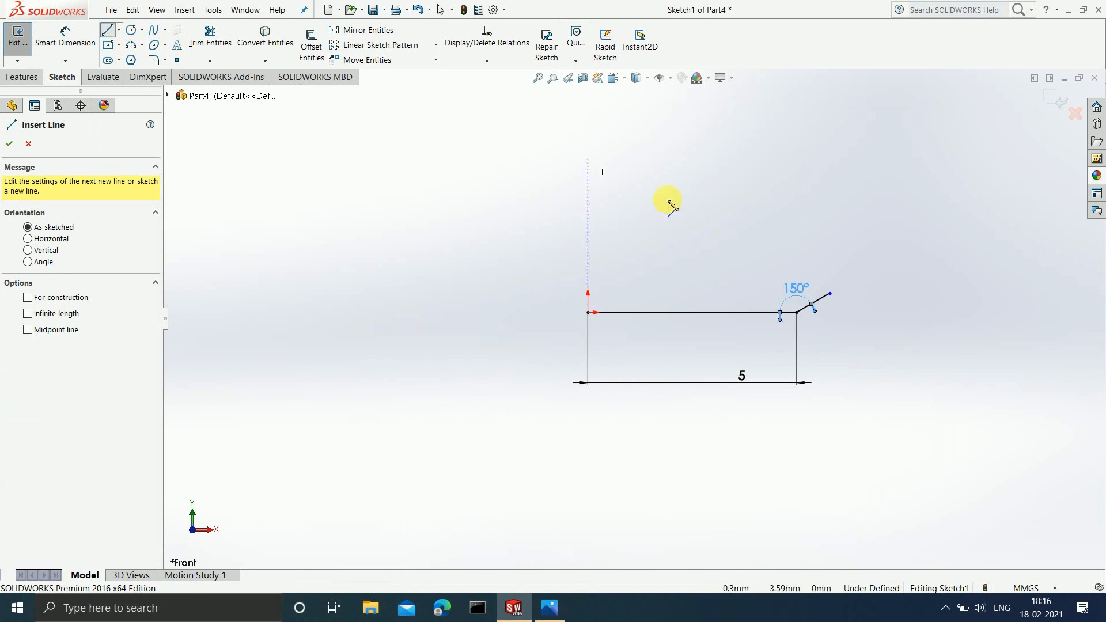
pyautogui.click(830, 293)
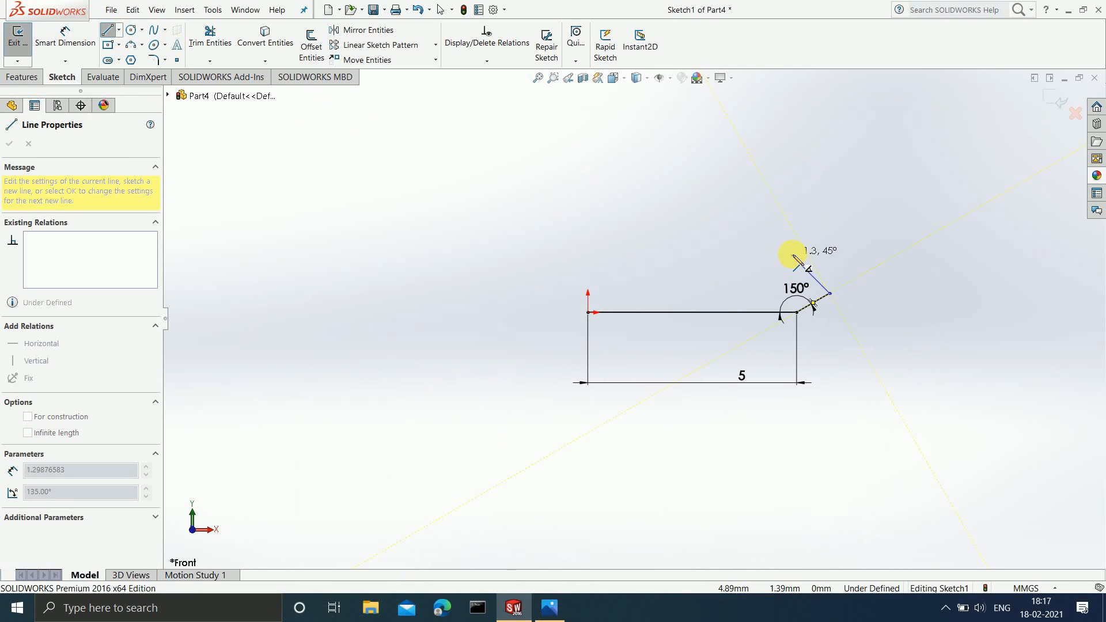
pyautogui.click(791, 255)
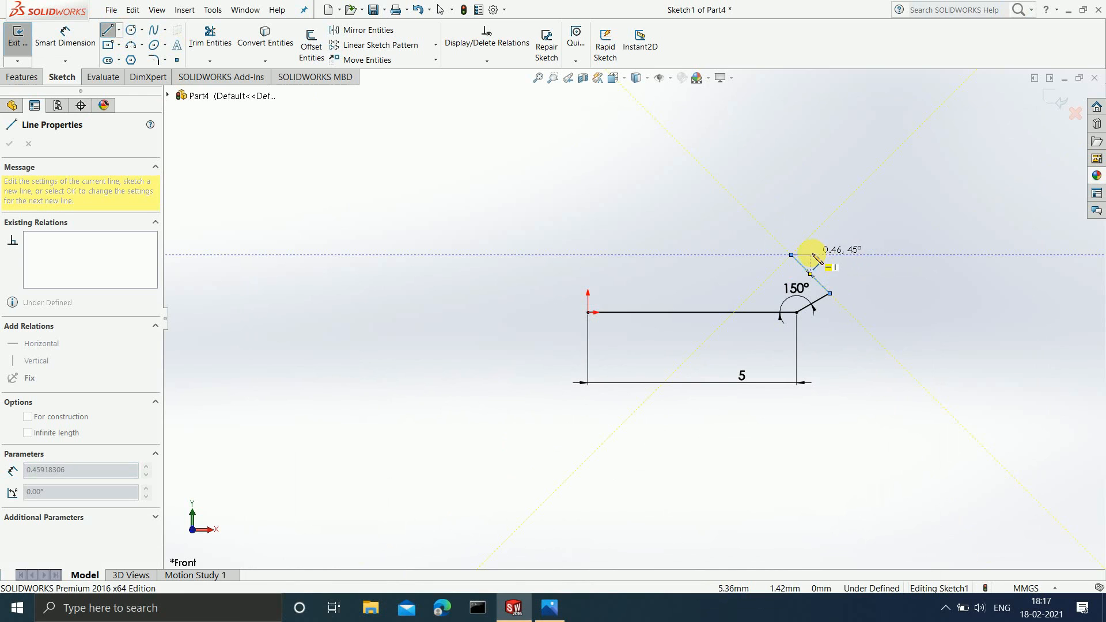
pyautogui.press('Escape')
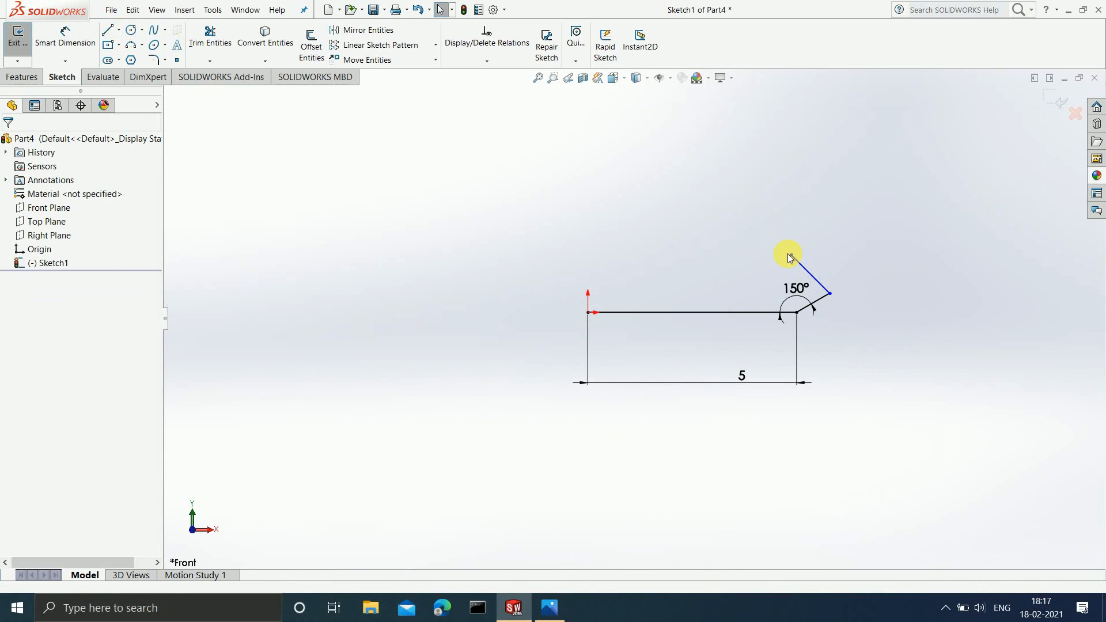
# Step: Add a Vertical relation between the new line's upper endpoint and the base line's right endpoint
pyautogui.click(791, 255)
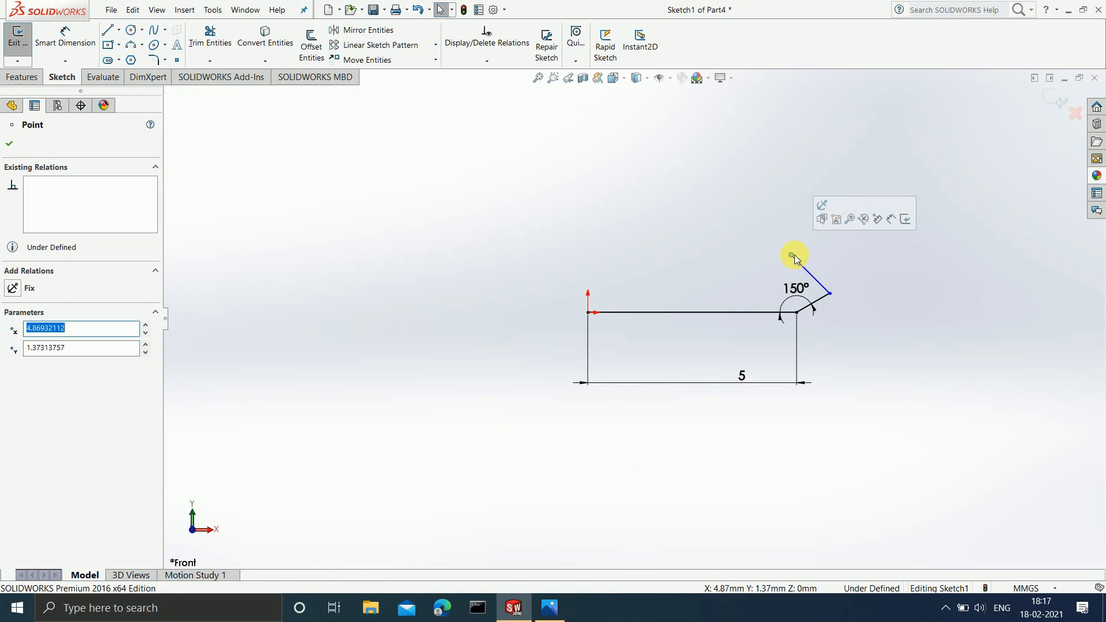
pyautogui.keyDown('ctrl'); pyautogui.click(797, 313); pyautogui.keyUp('ctrl')
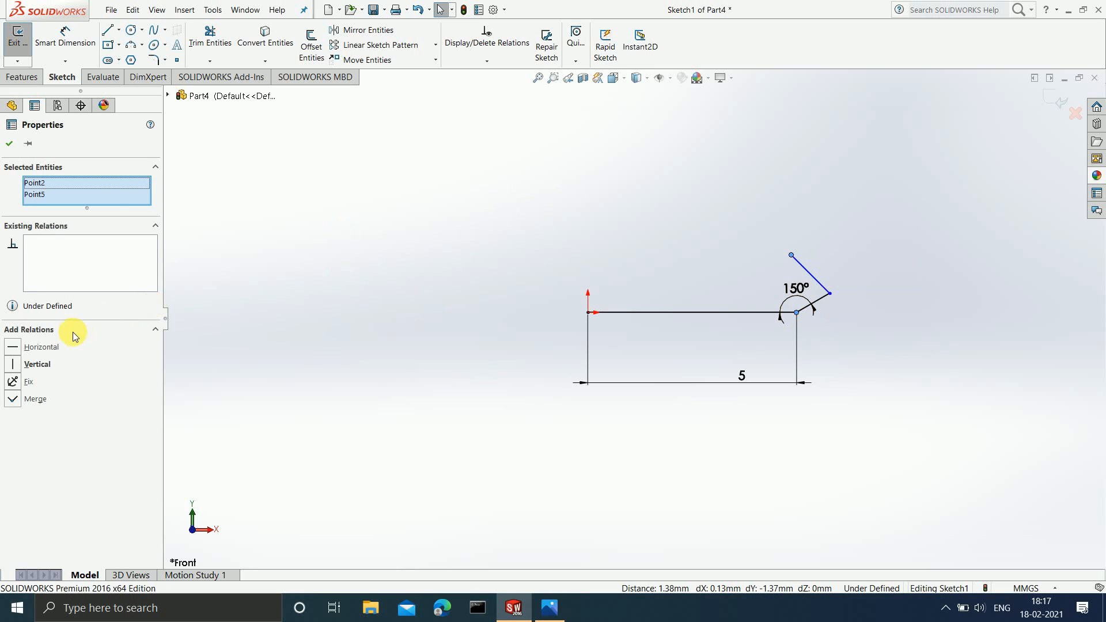
pyautogui.click(13, 365)
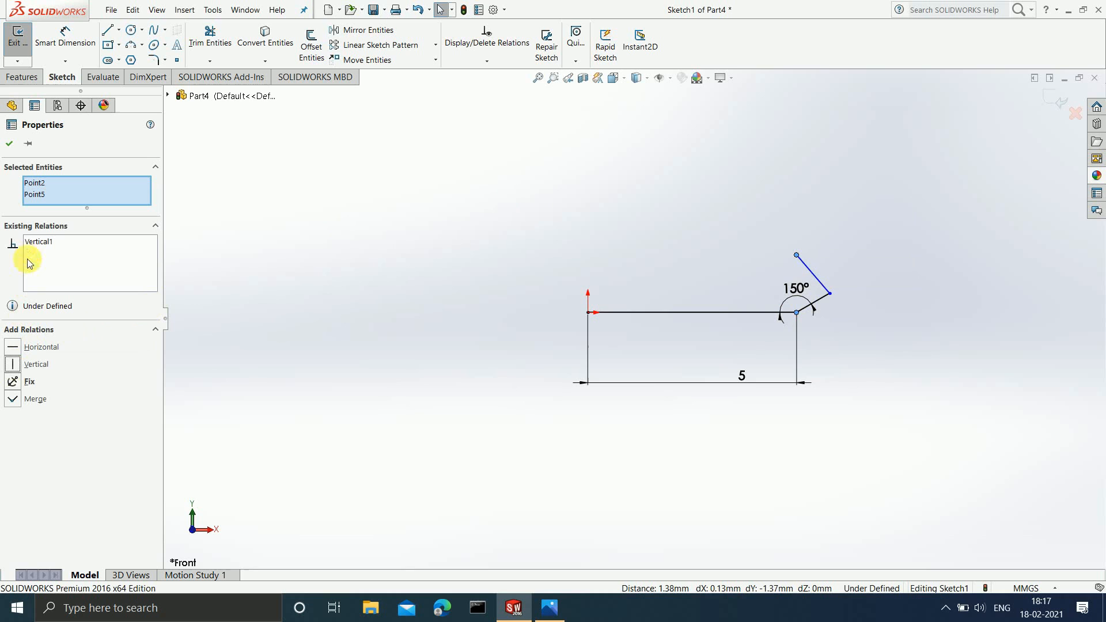
pyautogui.click(9, 143)
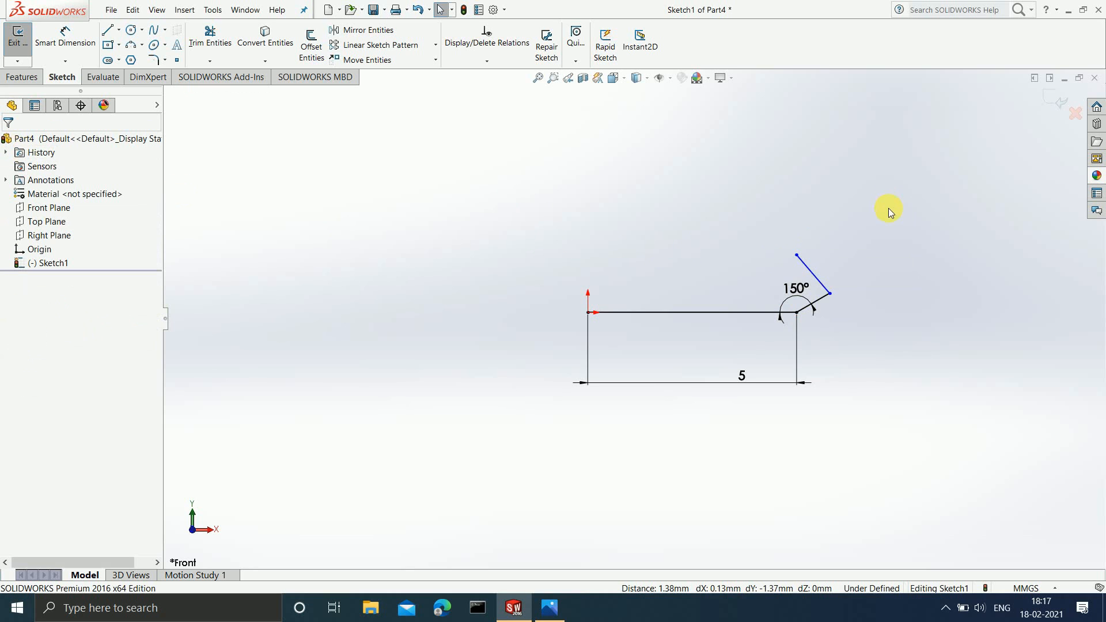
# Step: Consult the reference image and dimension the vertical distance from the base line's right endpoint to the upper line's free end as 1.5 mm
pyautogui.click(552, 608)
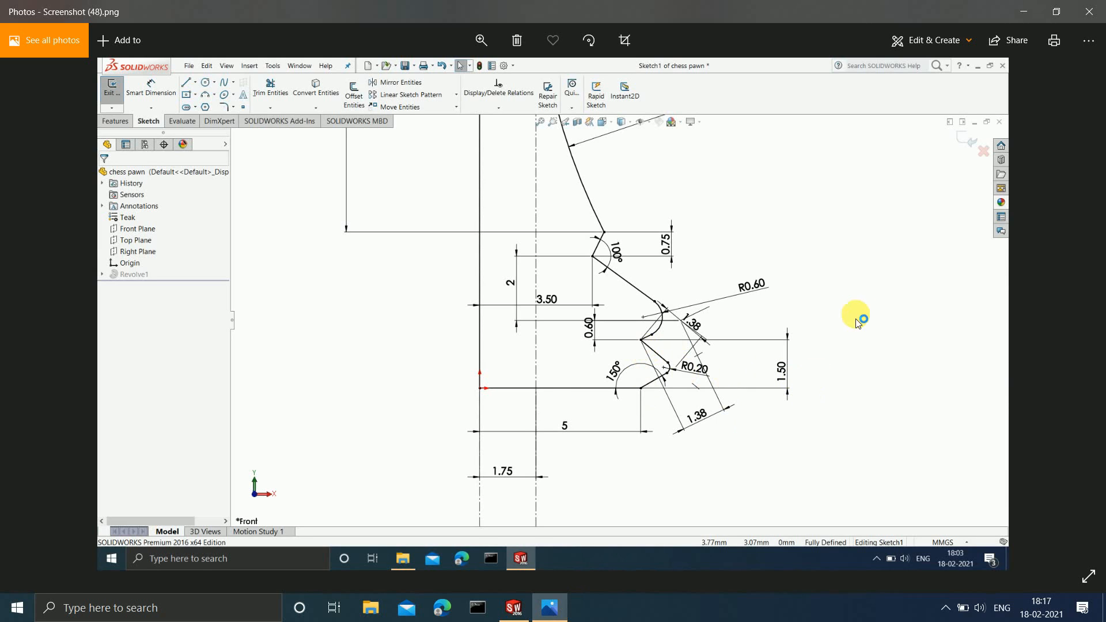
pyautogui.click(1028, 5)
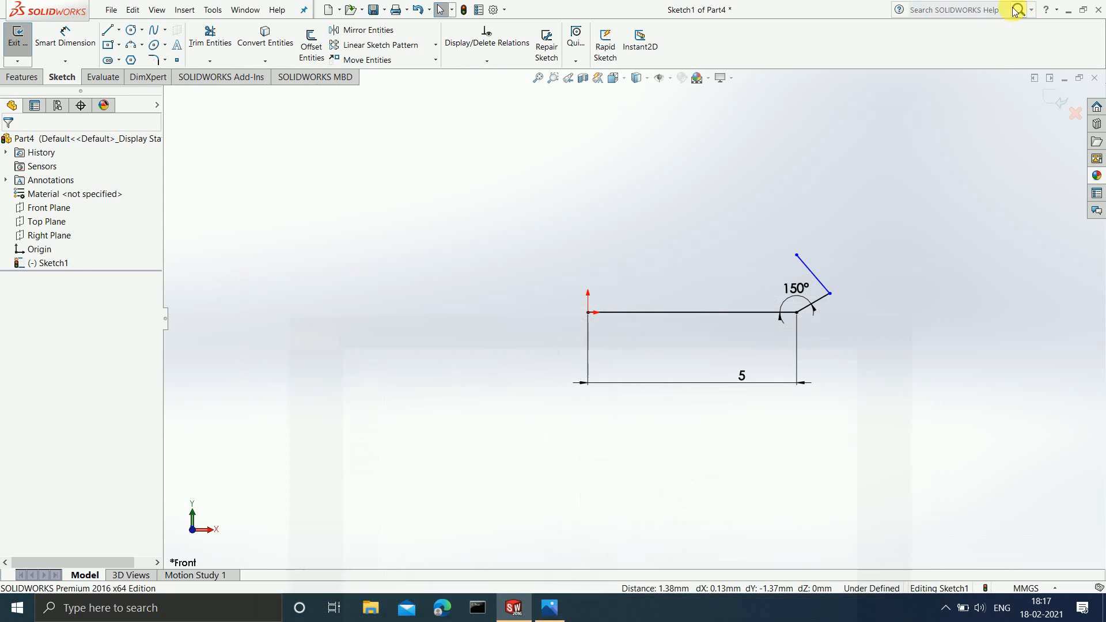
pyautogui.click(65, 36)
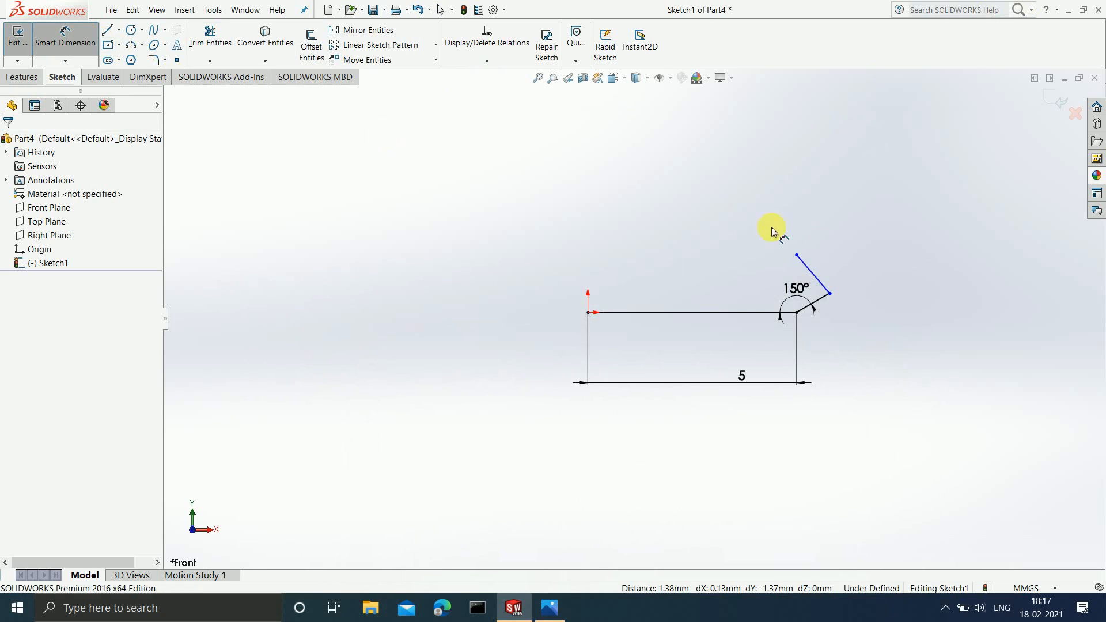
pyautogui.click(798, 256)
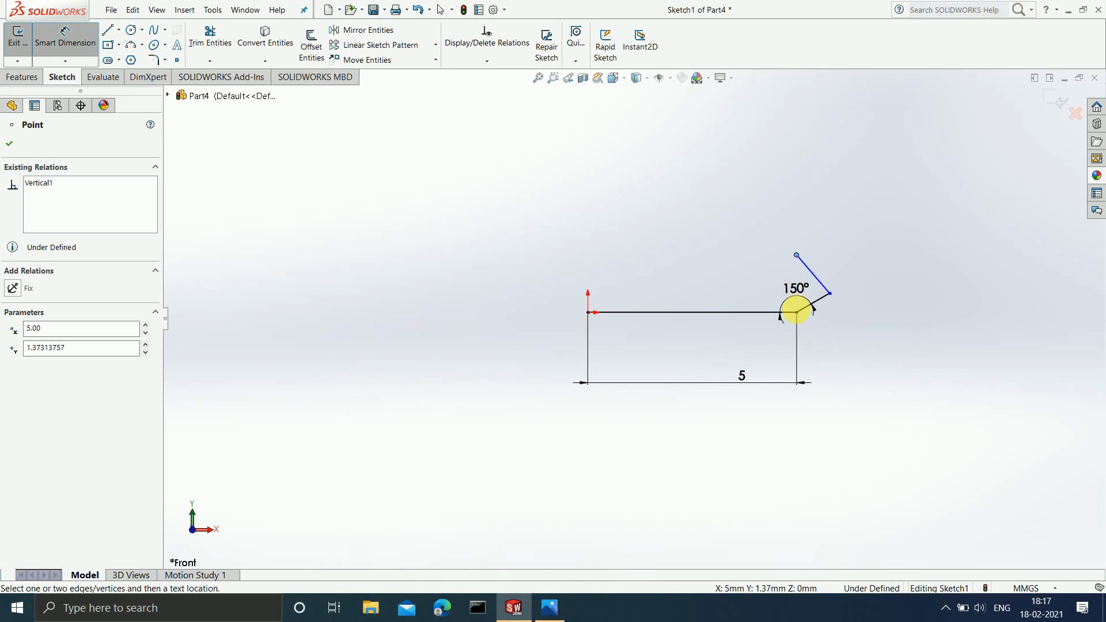
pyautogui.click(798, 313)
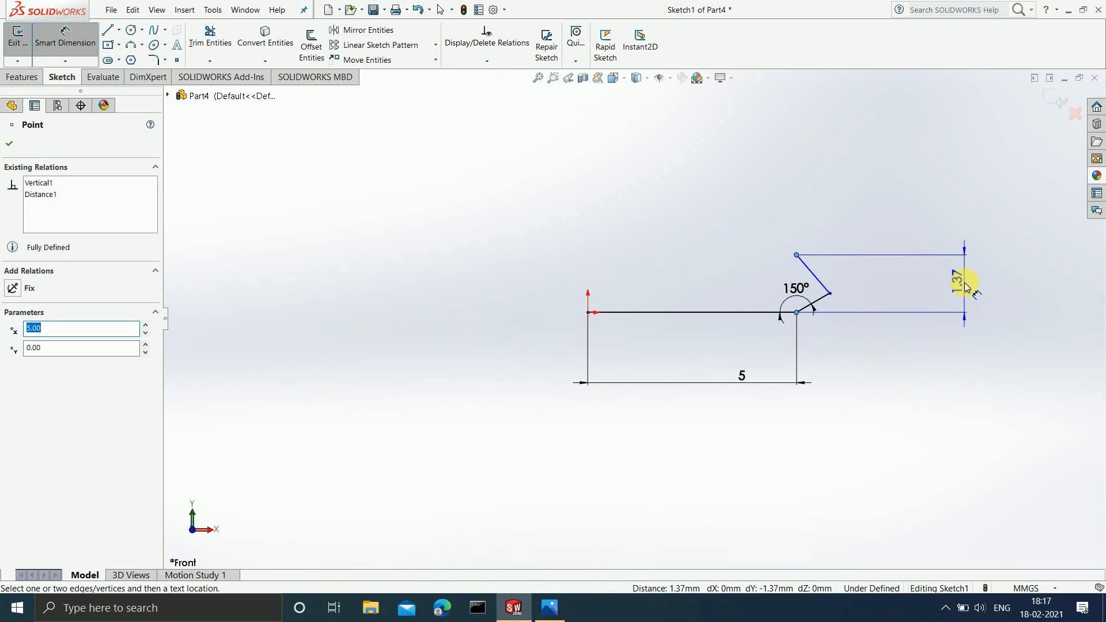
pyautogui.click(966, 285)
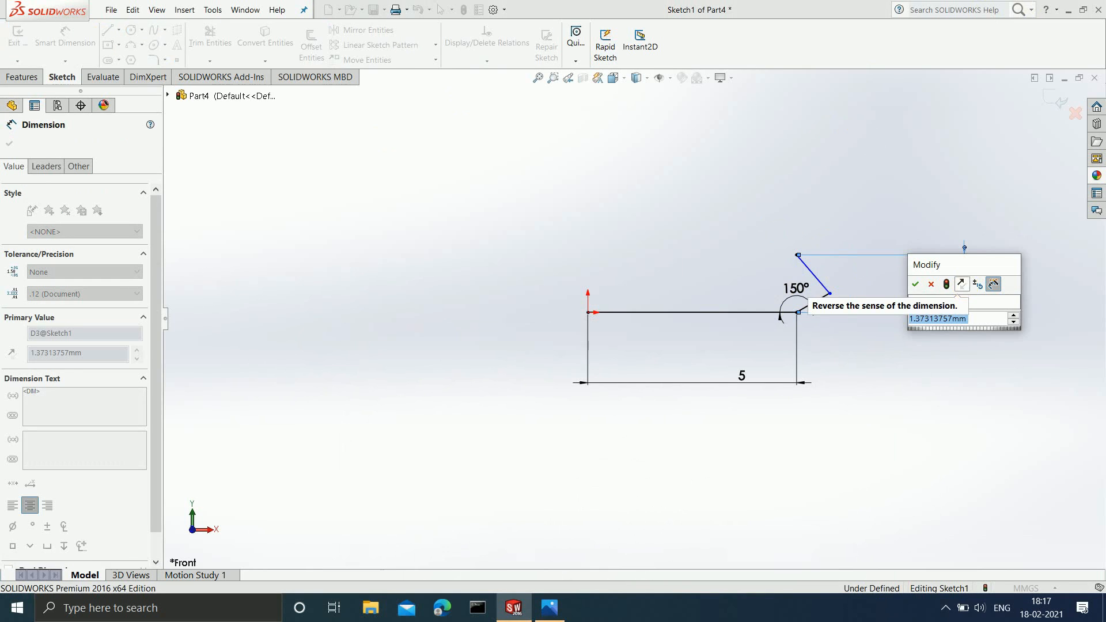
pyautogui.write('1.5')
pyautogui.press('Return')
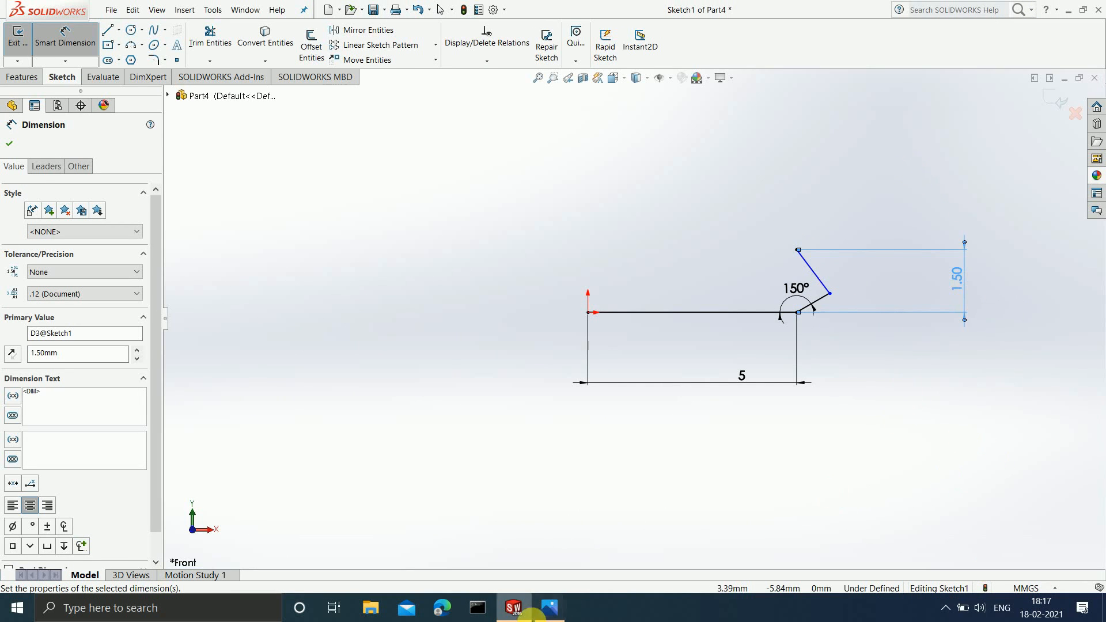
# Step: Check the reference images and dimension the length of the upper slanted line as 1.38 mm
pyautogui.click(540, 619)
pyautogui.scroll(-1, 677, 369)
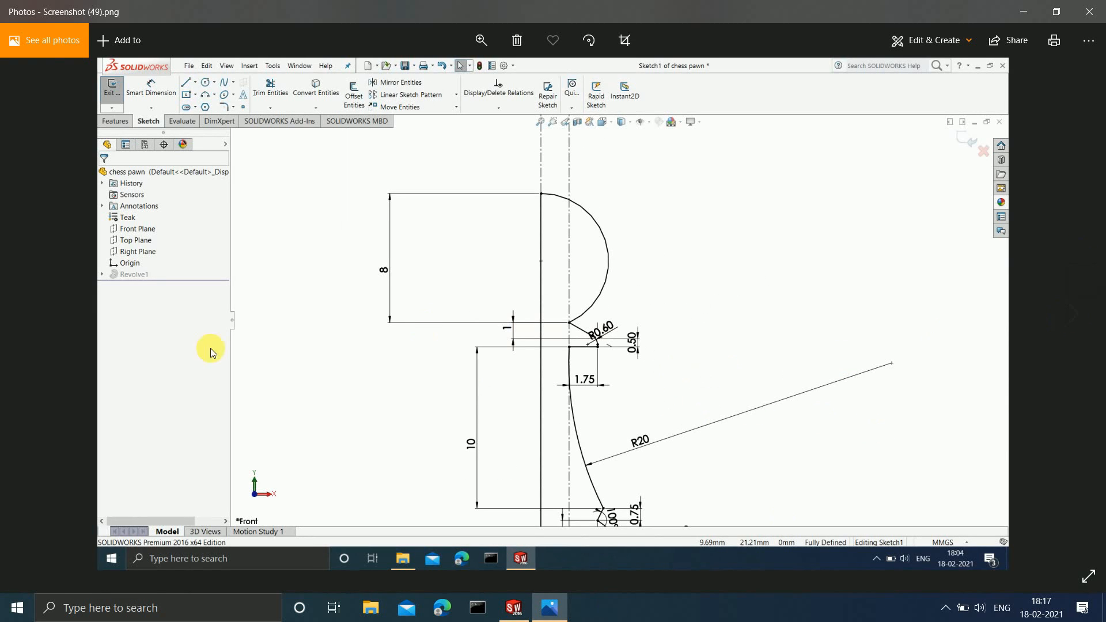
pyautogui.click(32, 310)
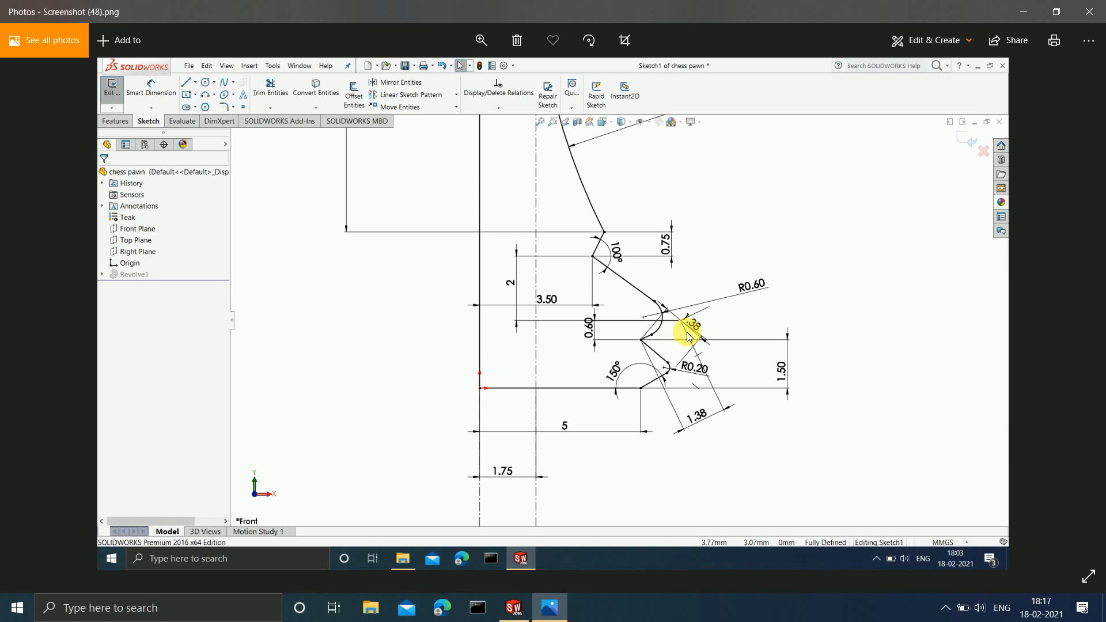
pyautogui.click(1023, 11)
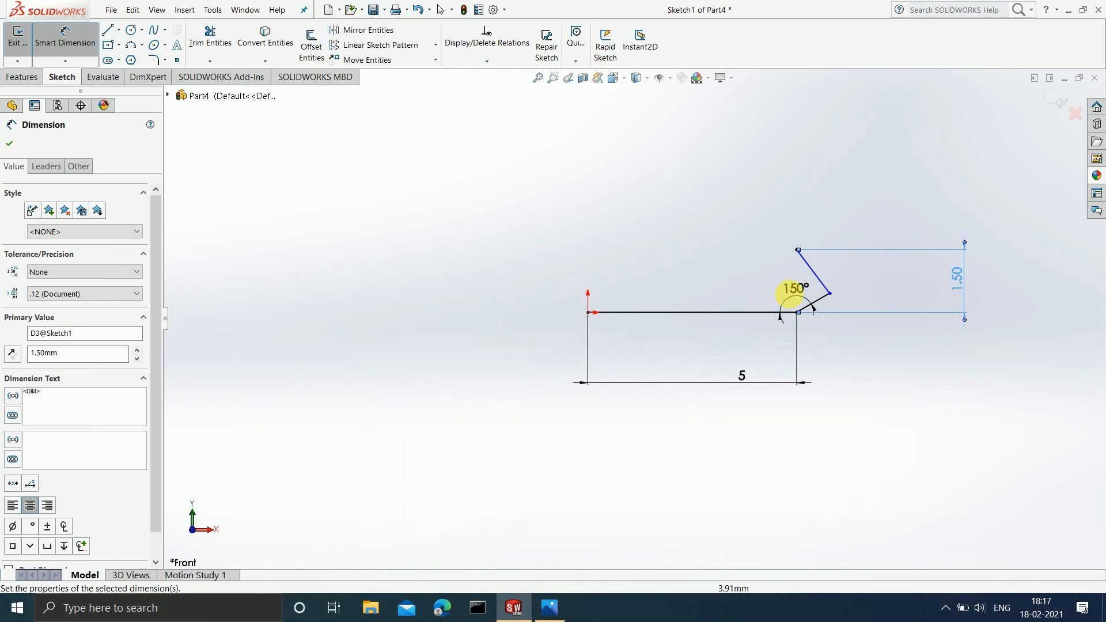
pyautogui.click(817, 276)
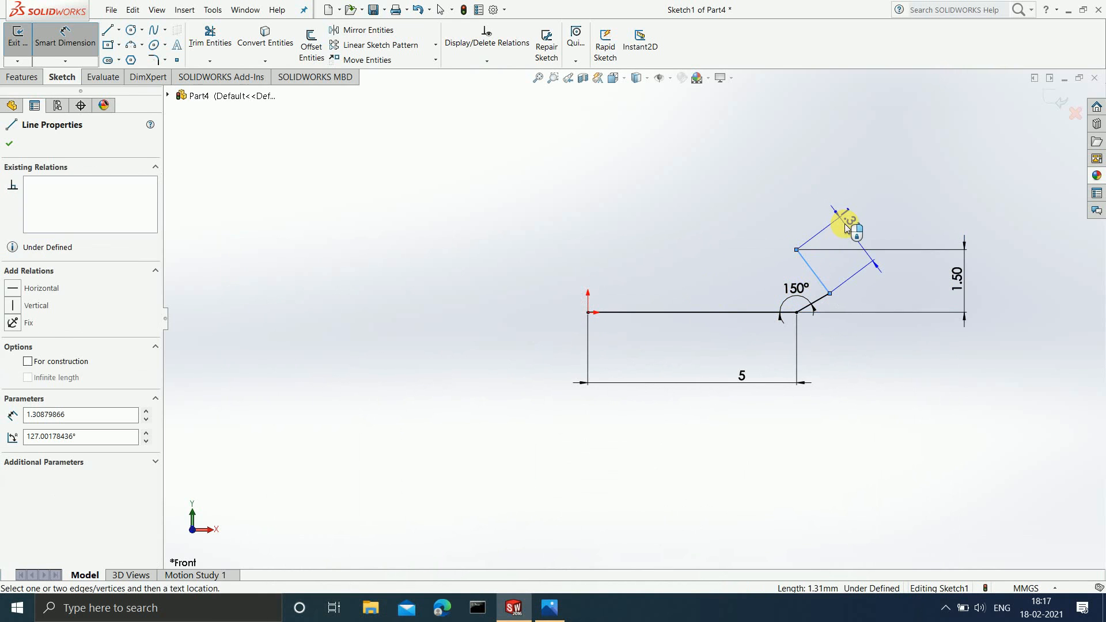
pyautogui.click(841, 224)
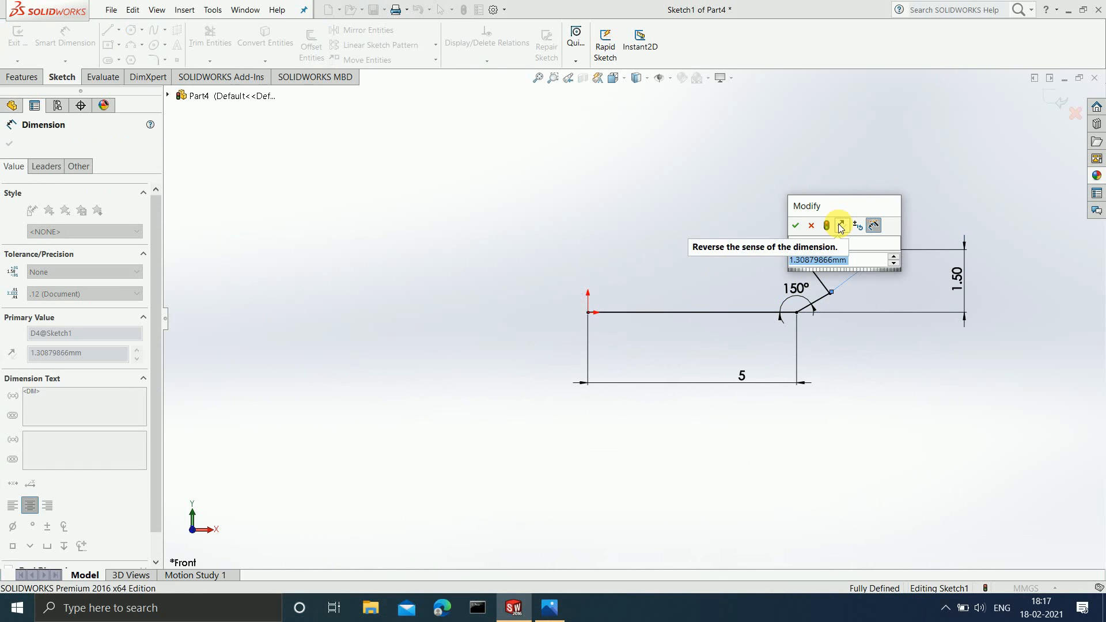
pyautogui.press('Return')
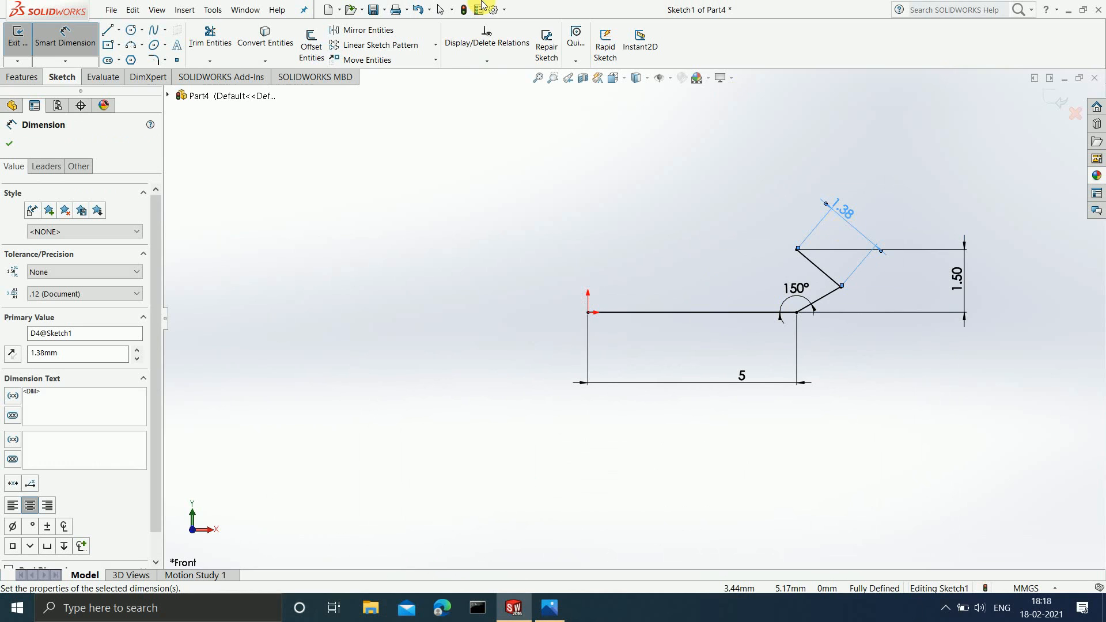
# Step: Round the corner between the two slanted lines with a 0.20 mm sketch fillet, per the reference image, and move its radius label outward
pyautogui.click(550, 607)
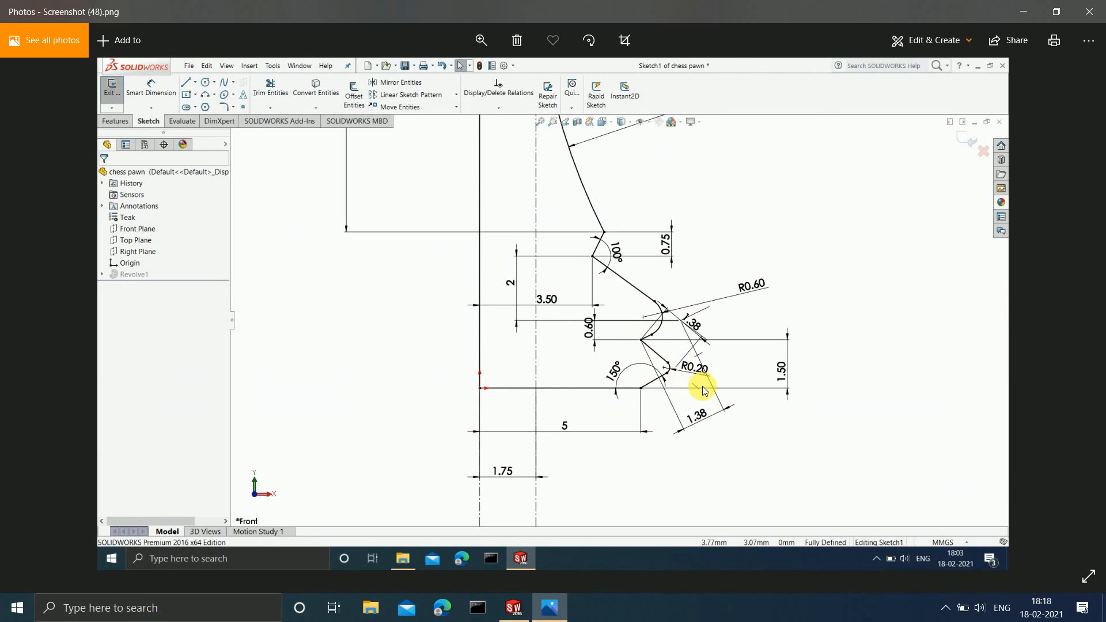
pyautogui.click(1021, 11)
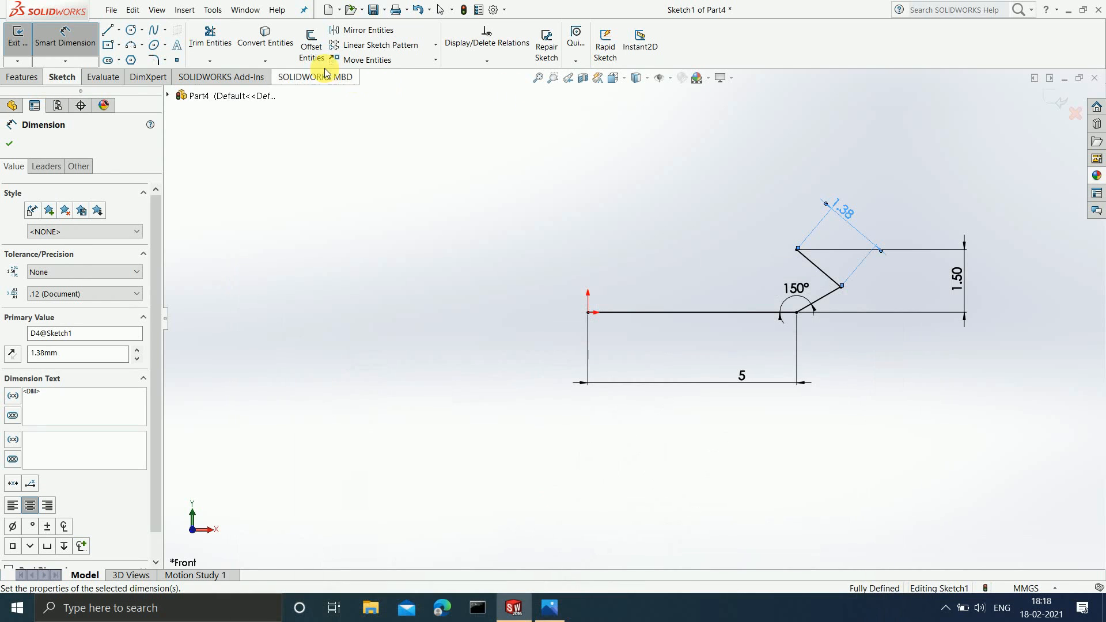
pyautogui.click(153, 60)
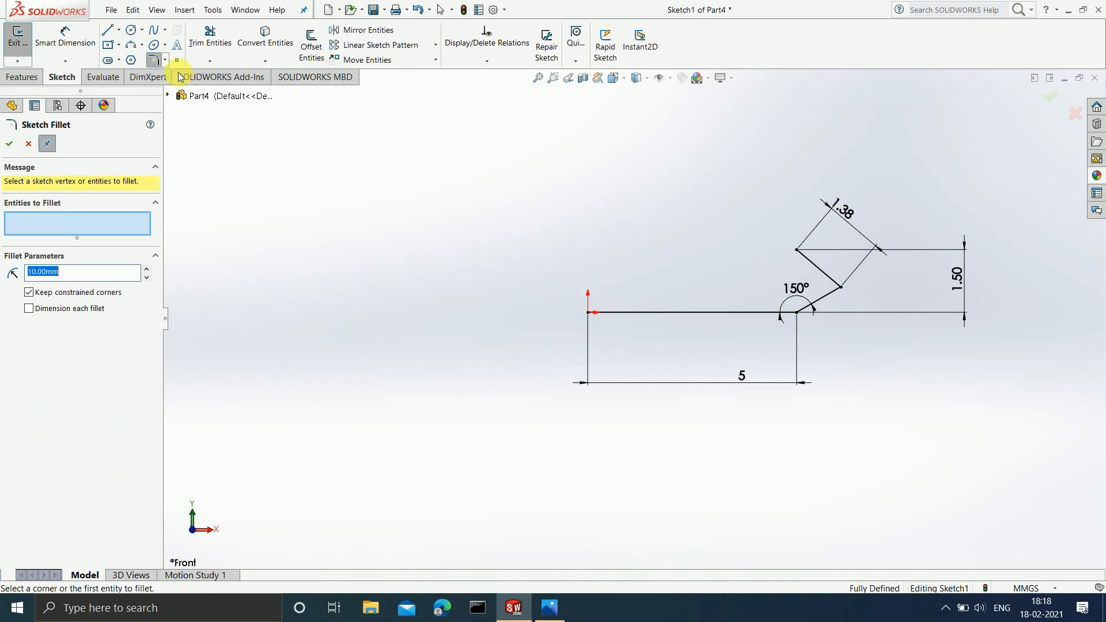
pyautogui.click(825, 298)
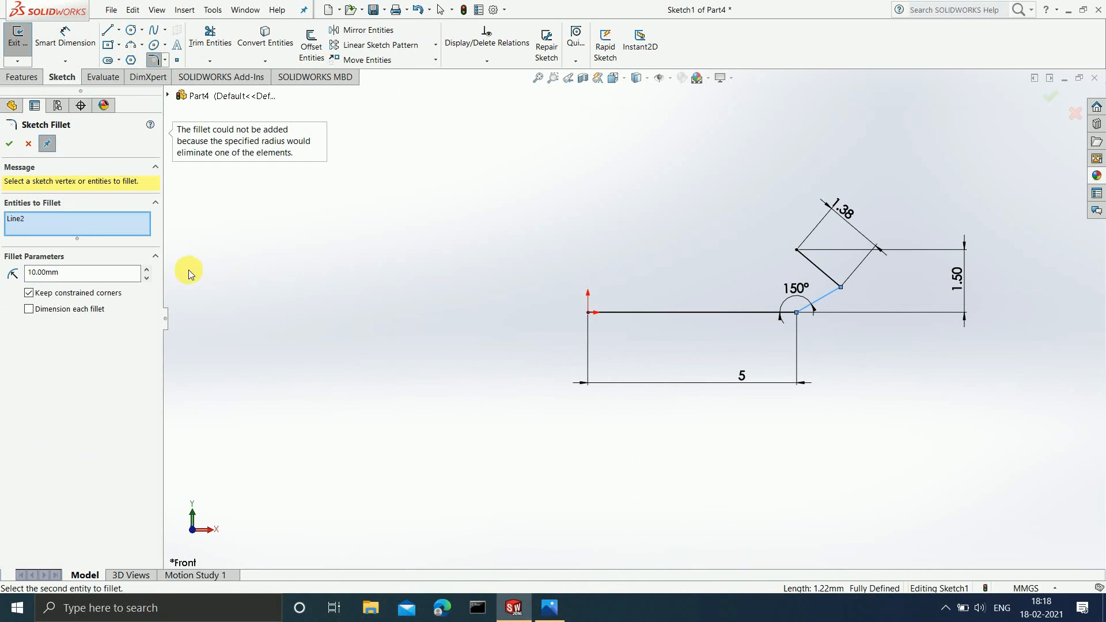
pyautogui.doubleClick(83, 272)
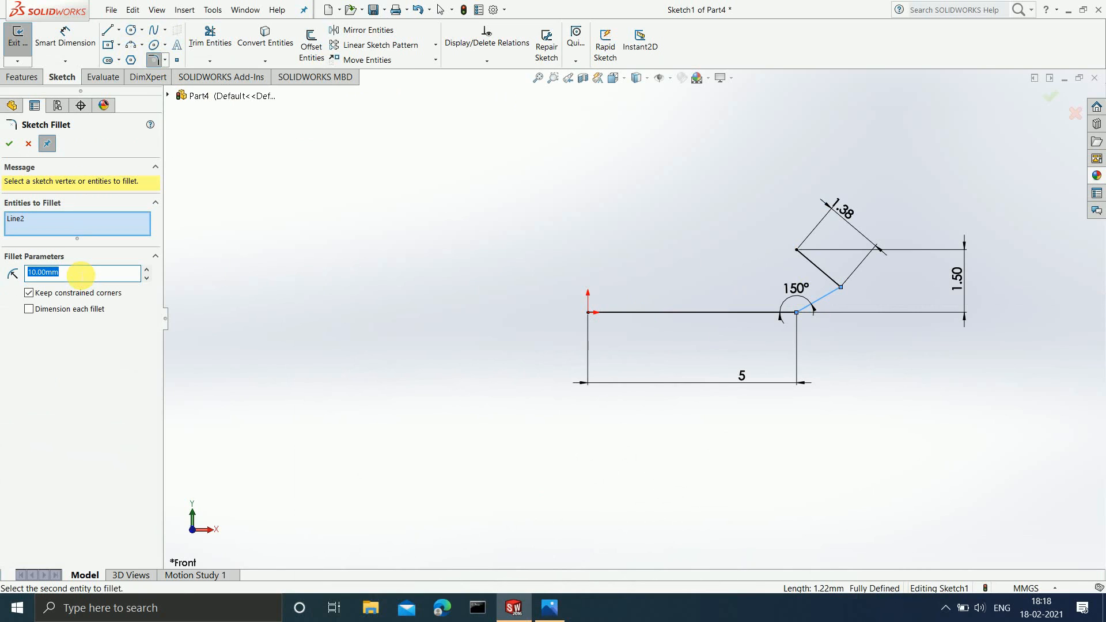
pyautogui.write('0.2')
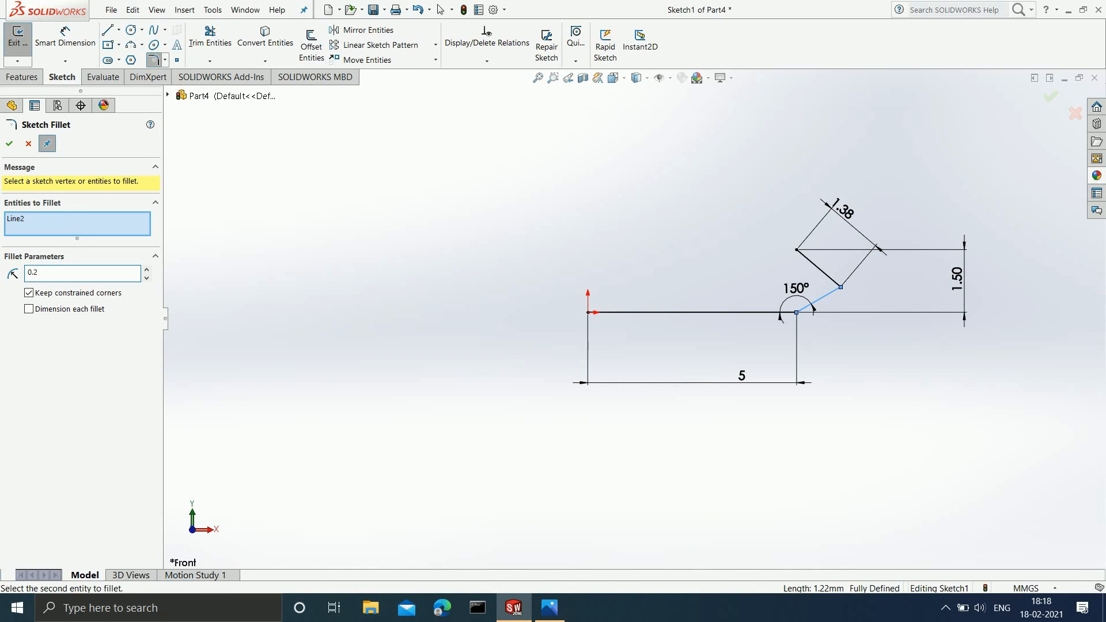
pyautogui.click(48, 222)
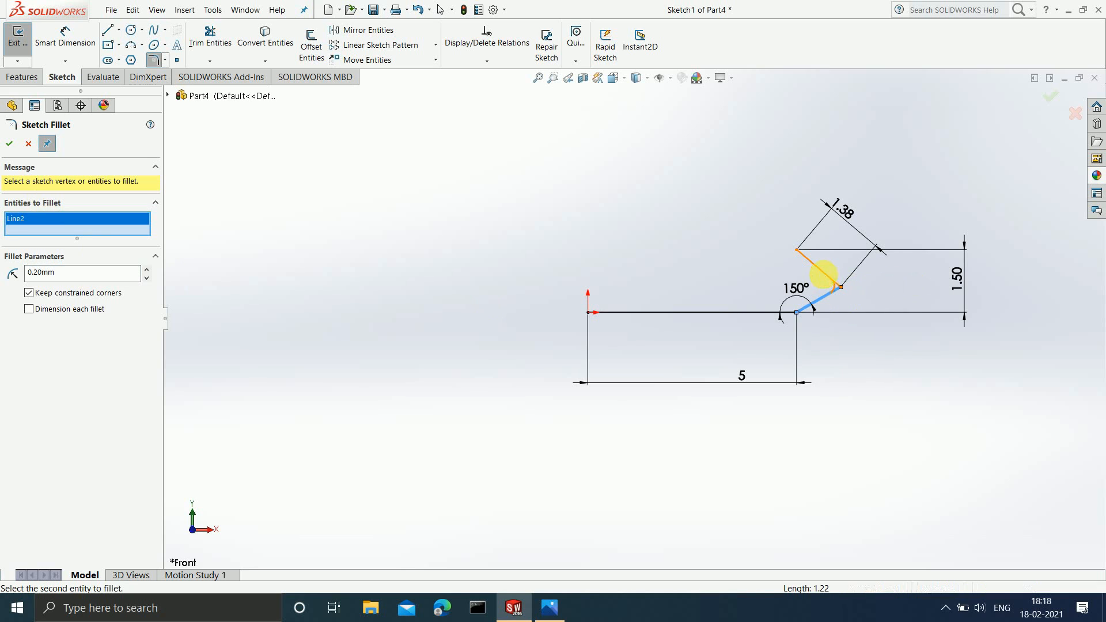
pyautogui.click(824, 276)
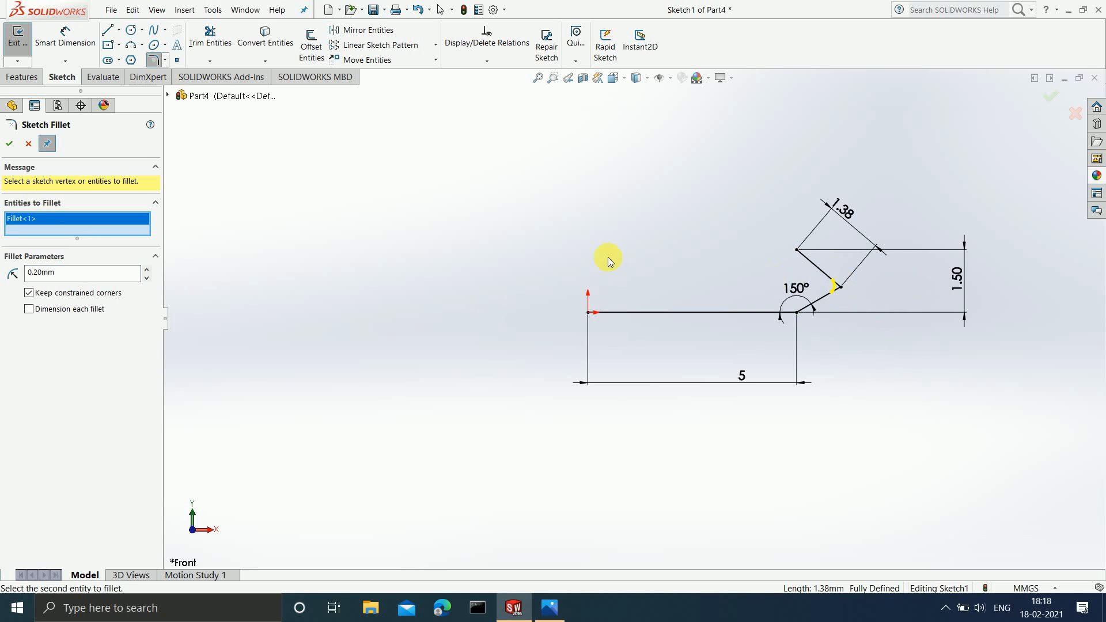
pyautogui.click(8, 148)
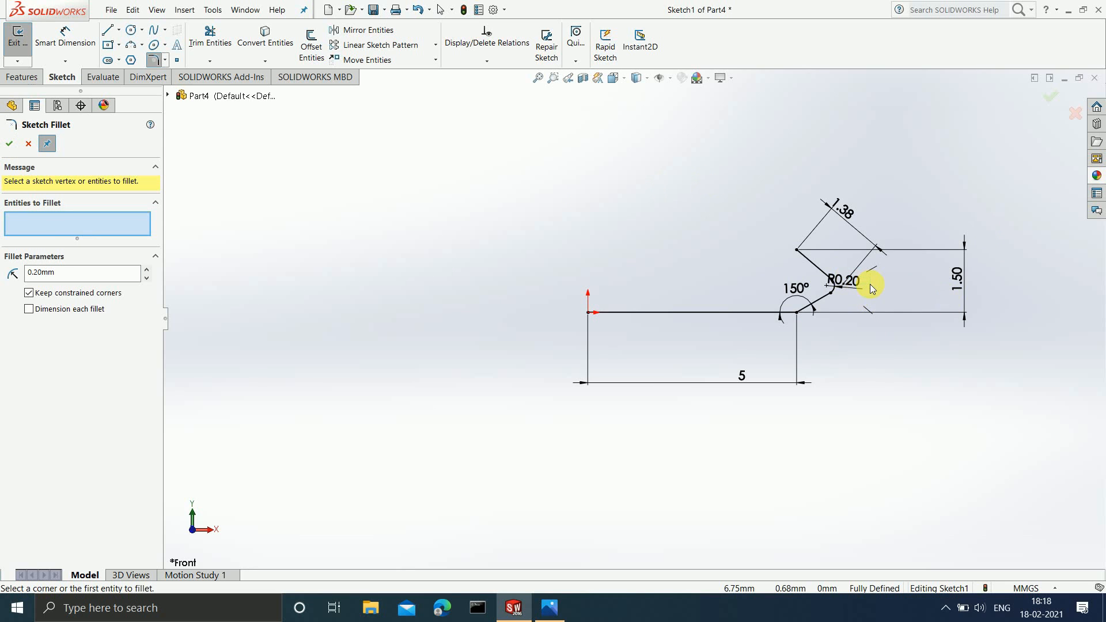
pyautogui.click(8, 148)
pyautogui.moveTo(844, 282); pyautogui.dragTo(899, 294)
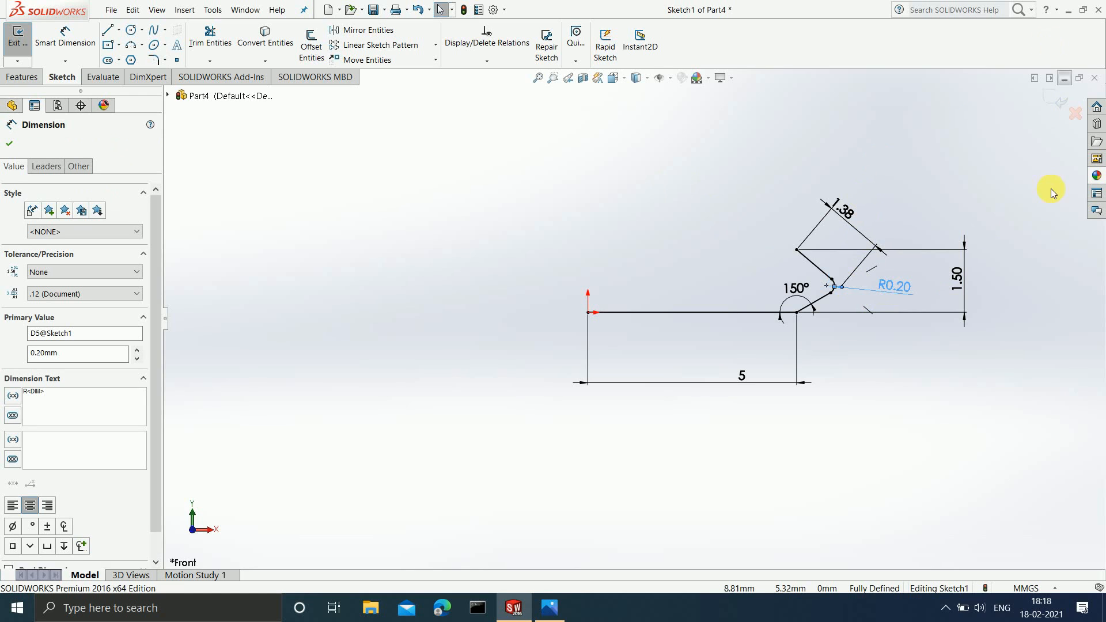
# Step: Following the reference image, sketch two connected lines from the profile's upper endpoint: about 1.14 mm outward at 37°, and about 1.10 mm back inward at 146°
pyautogui.scroll(-2, 823, 257)
pyautogui.scroll(2, 793, 257)
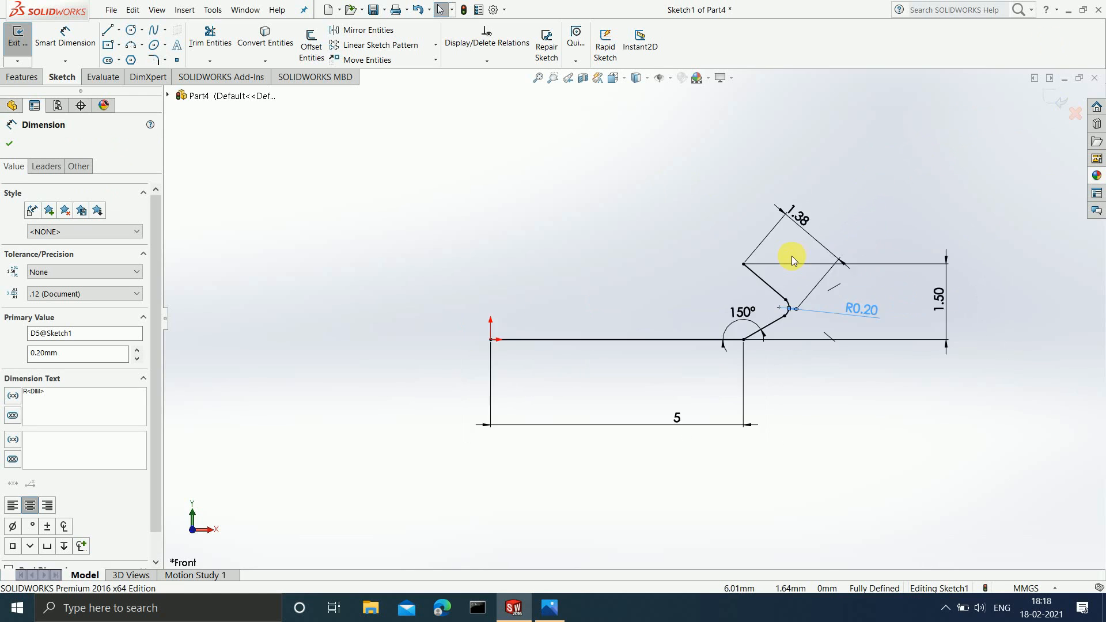
pyautogui.click(563, 608)
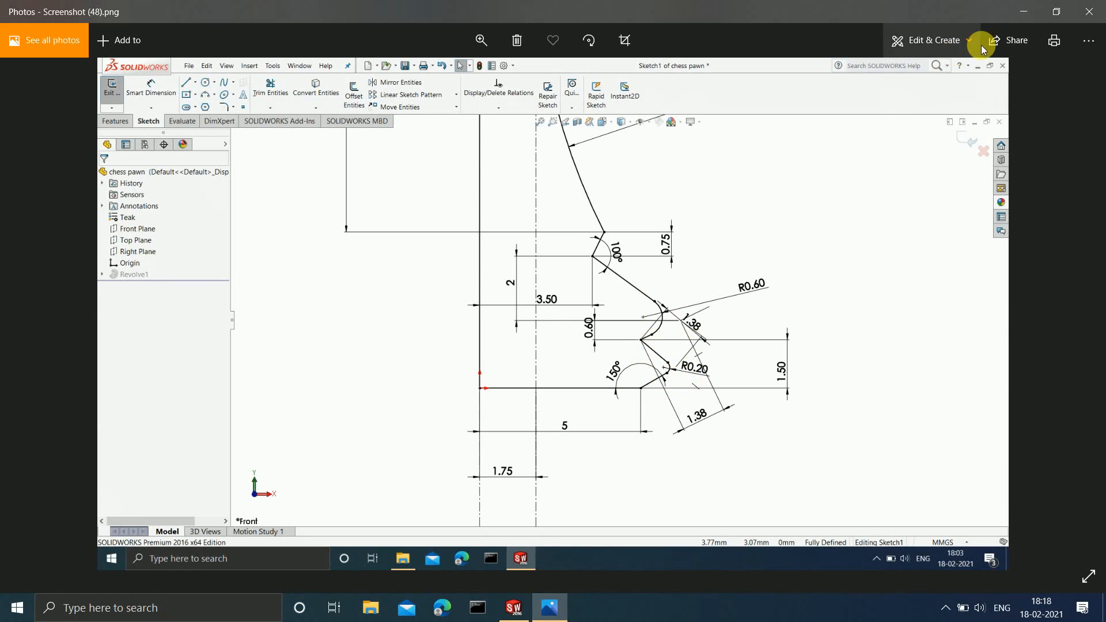
pyautogui.click(1015, 20)
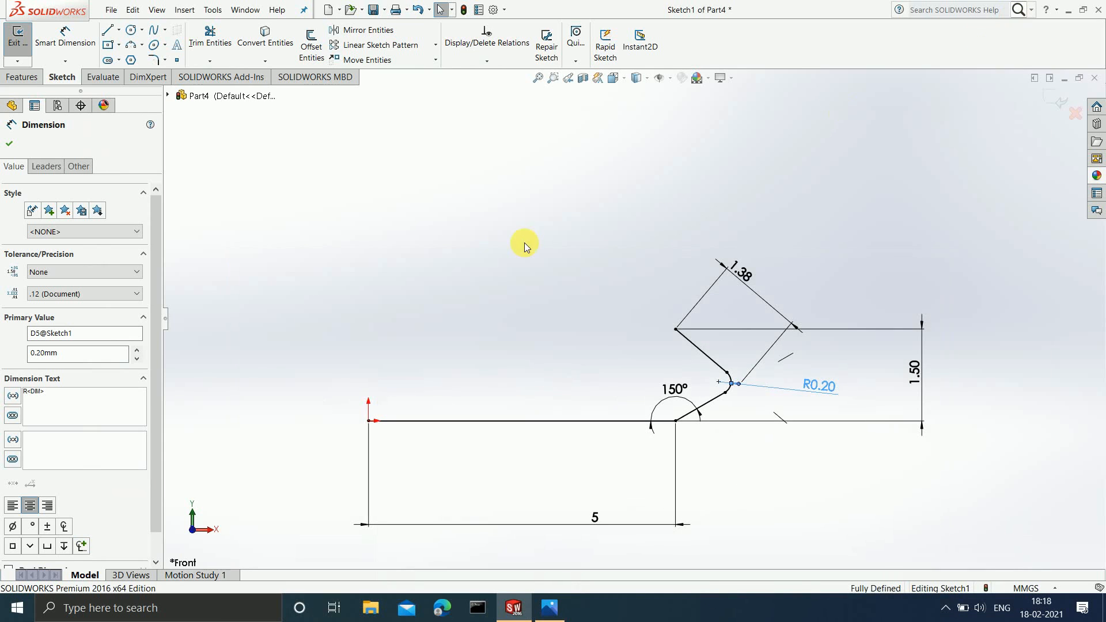
pyautogui.click(107, 32)
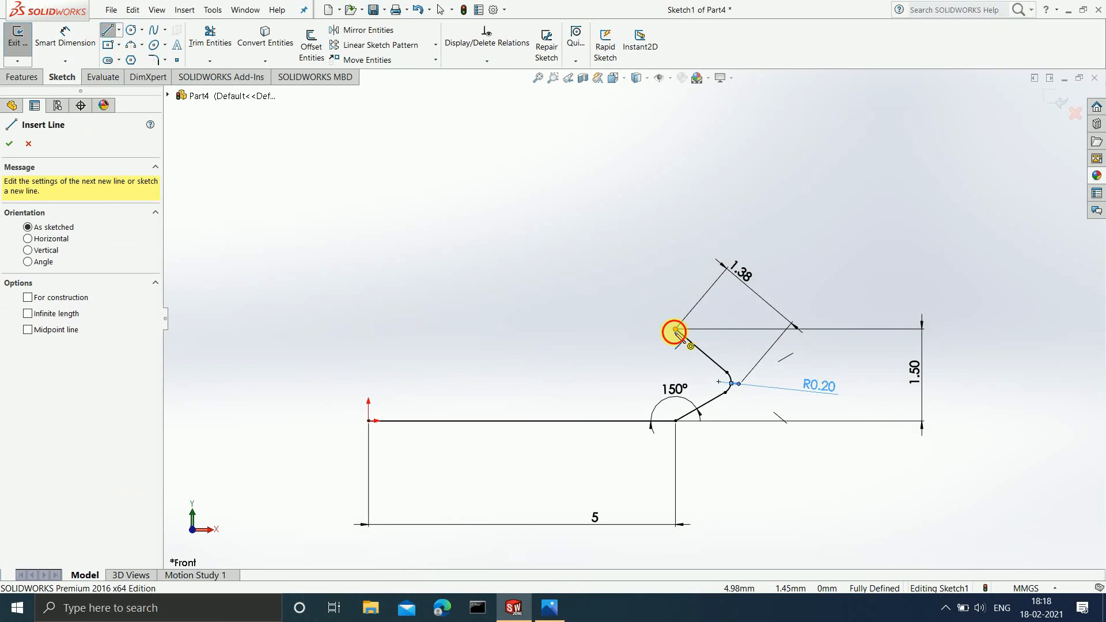
pyautogui.moveTo(676, 330); pyautogui.dragTo(732, 286)
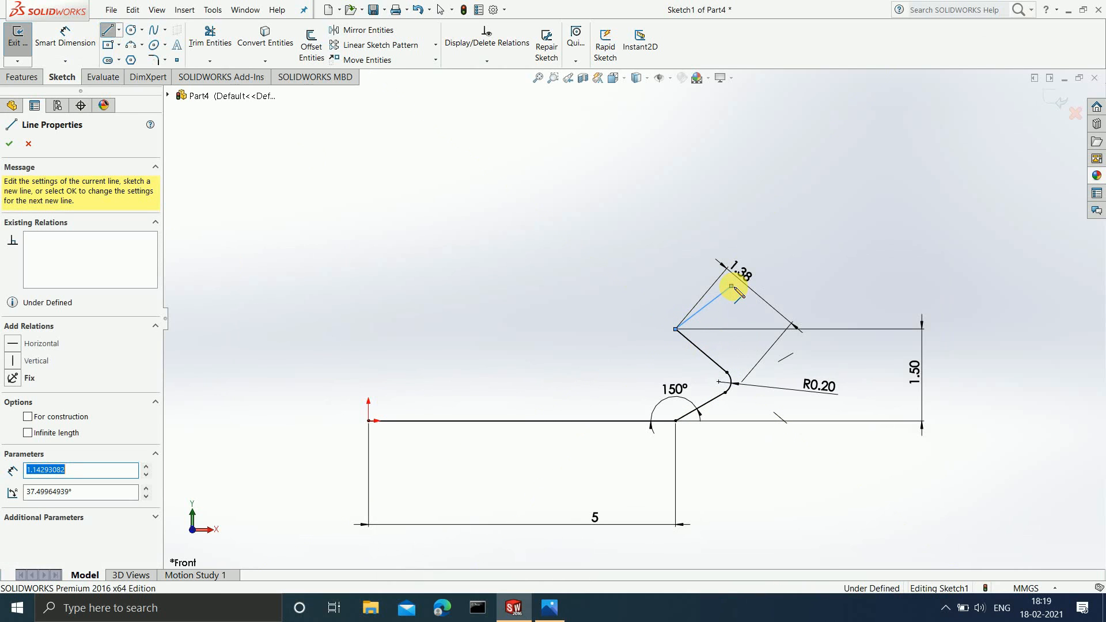
pyautogui.click(732, 287)
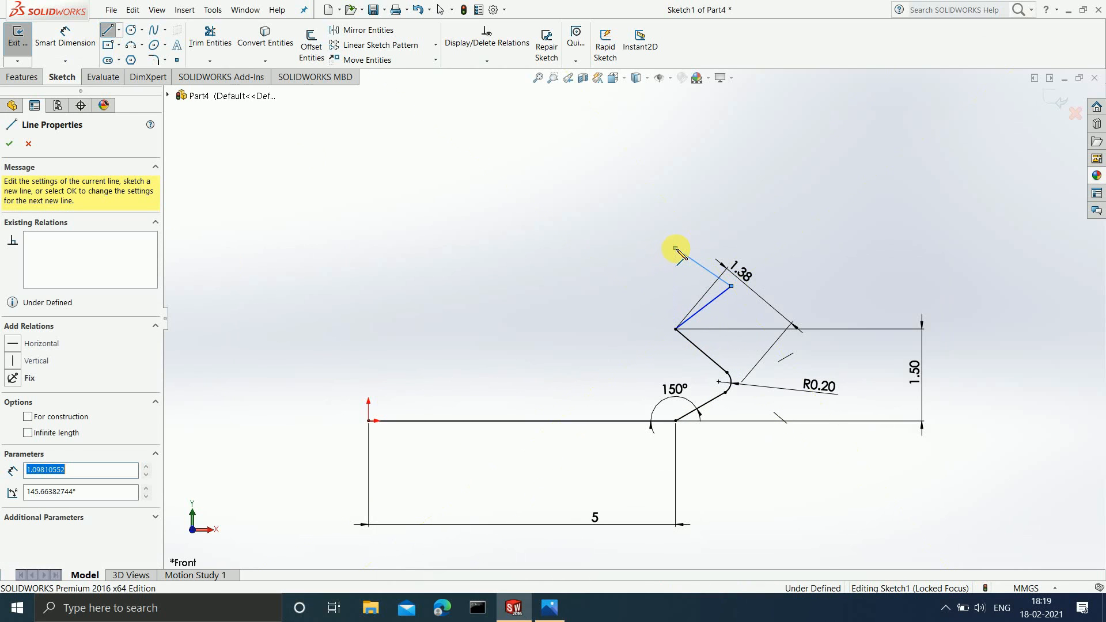
pyautogui.click(676, 248)
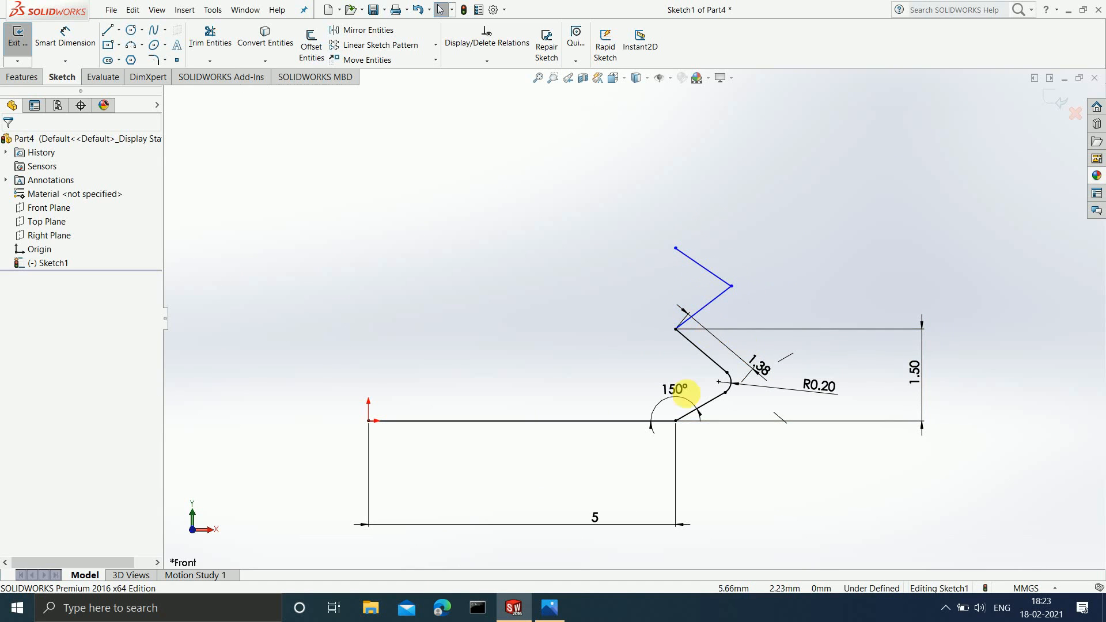
# Step: Check the reference image and dimension the vertical distance from the lower profile's upper endpoint to the new outer corner as 0.6 mm
pyautogui.click(549, 608)
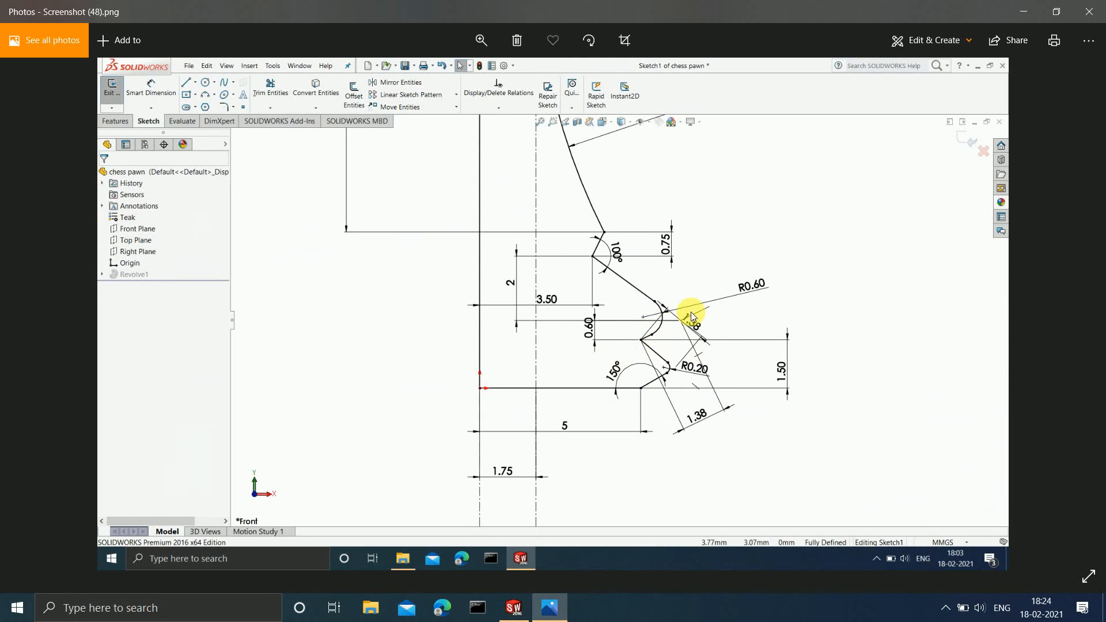
pyautogui.click(1024, 12)
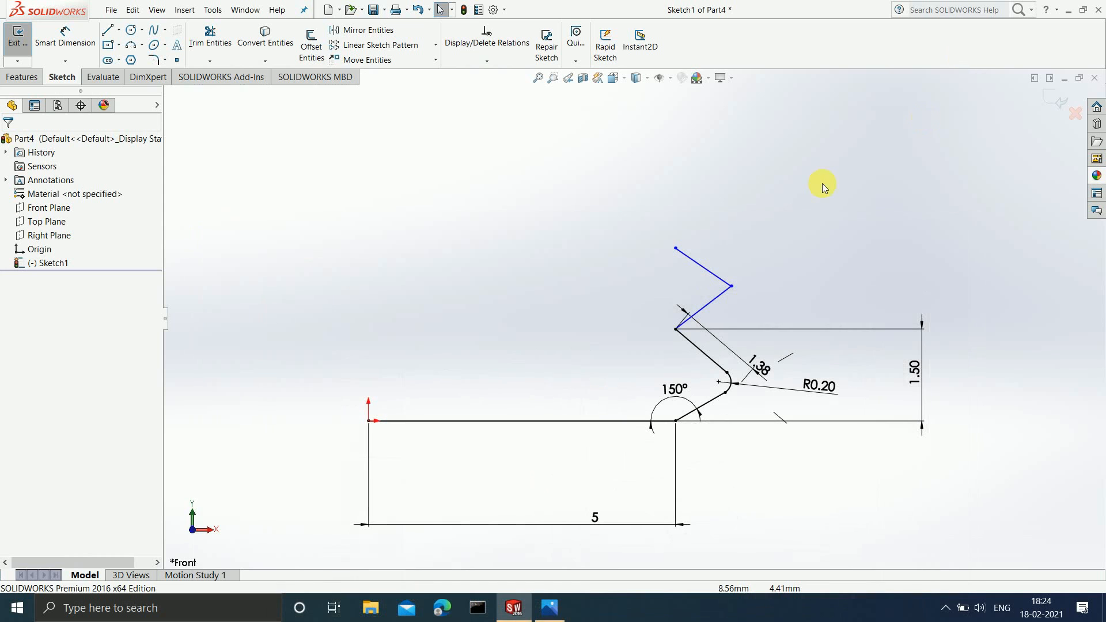
pyautogui.click(49, 31)
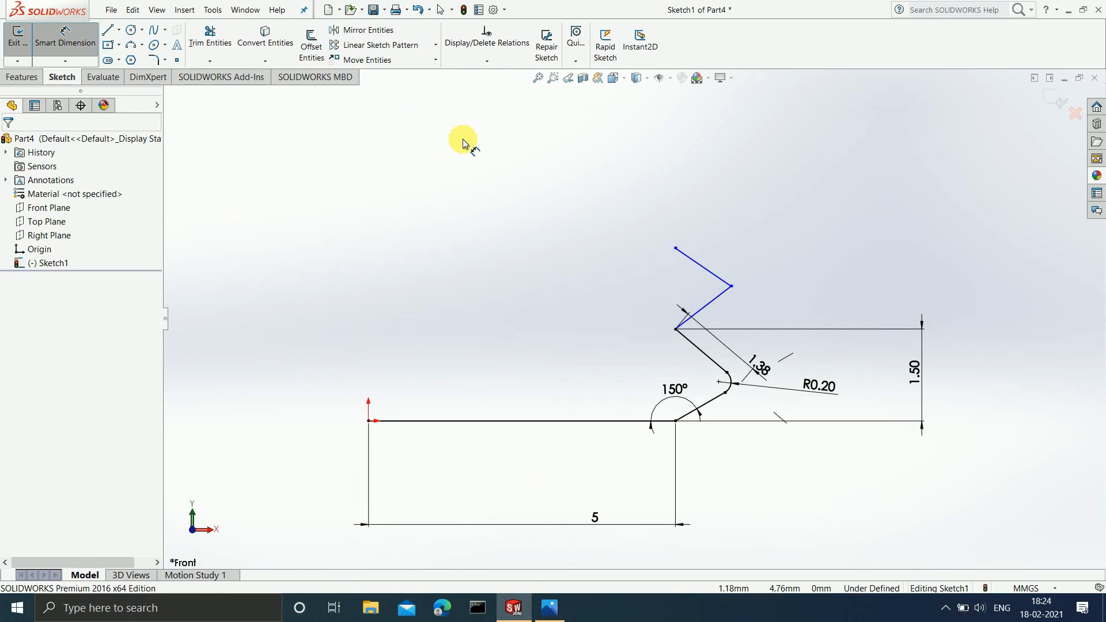
pyautogui.click(730, 287)
pyautogui.click(675, 331)
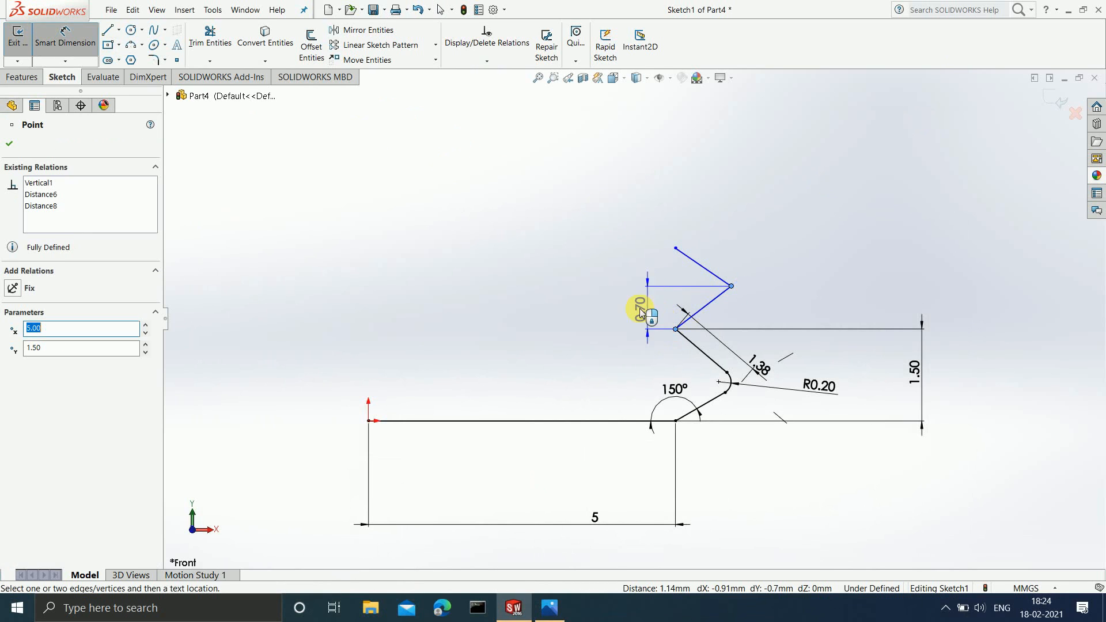
pyautogui.click(612, 308)
pyautogui.write('0.6')
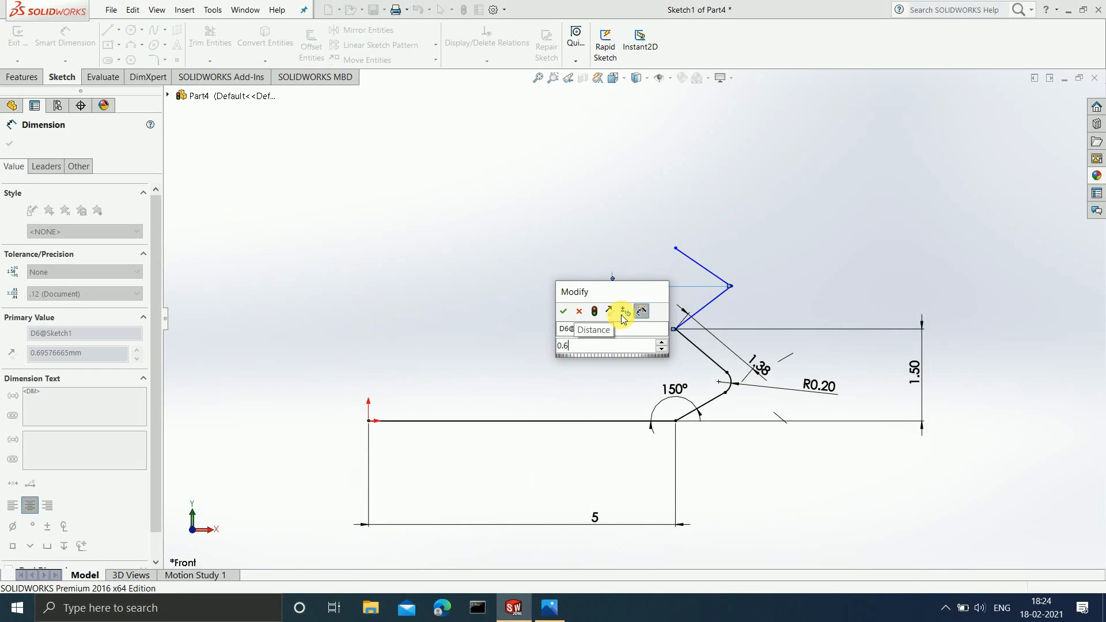
pyautogui.press('Return')
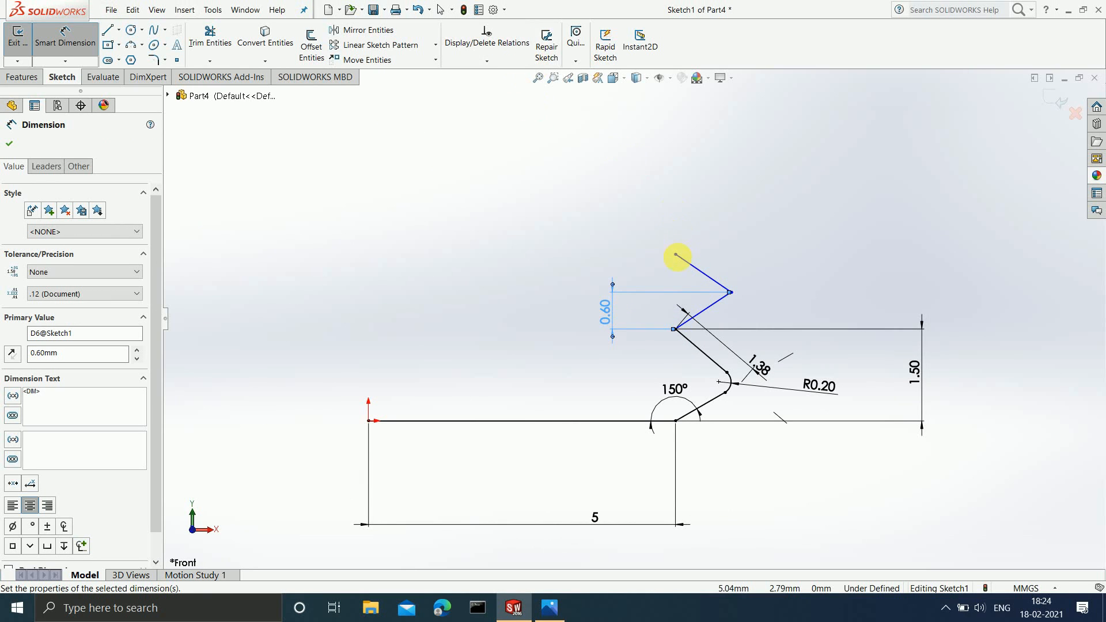
# Step: Consult the reference image and dimension the vertical distance from the outer corner to the upper line's free end as 2 mm
pyautogui.click(562, 615)
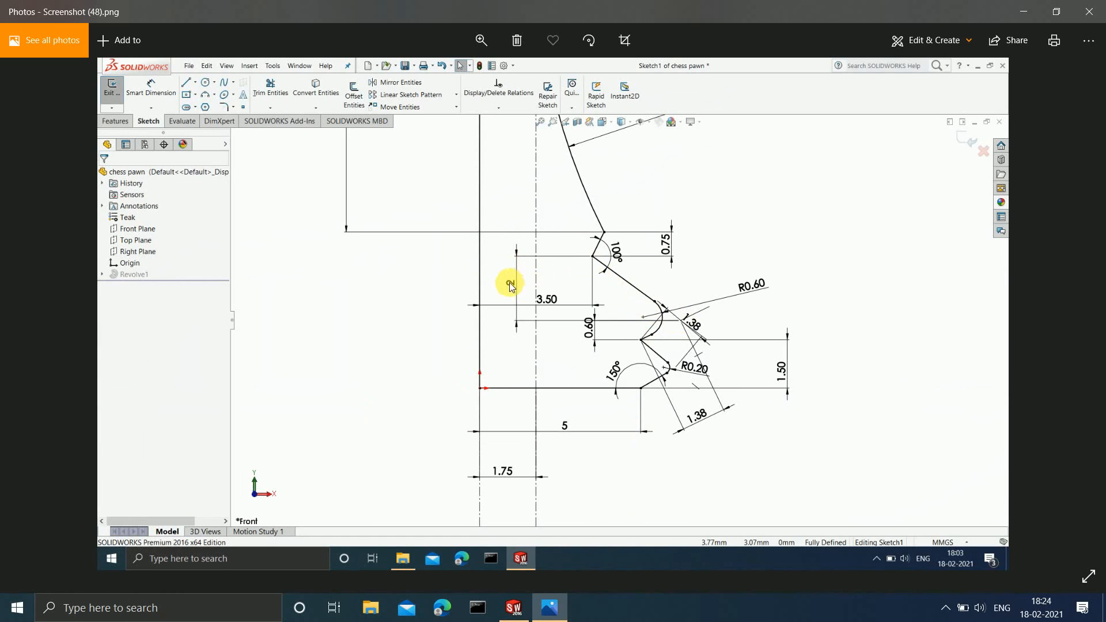
pyautogui.click(1023, 11)
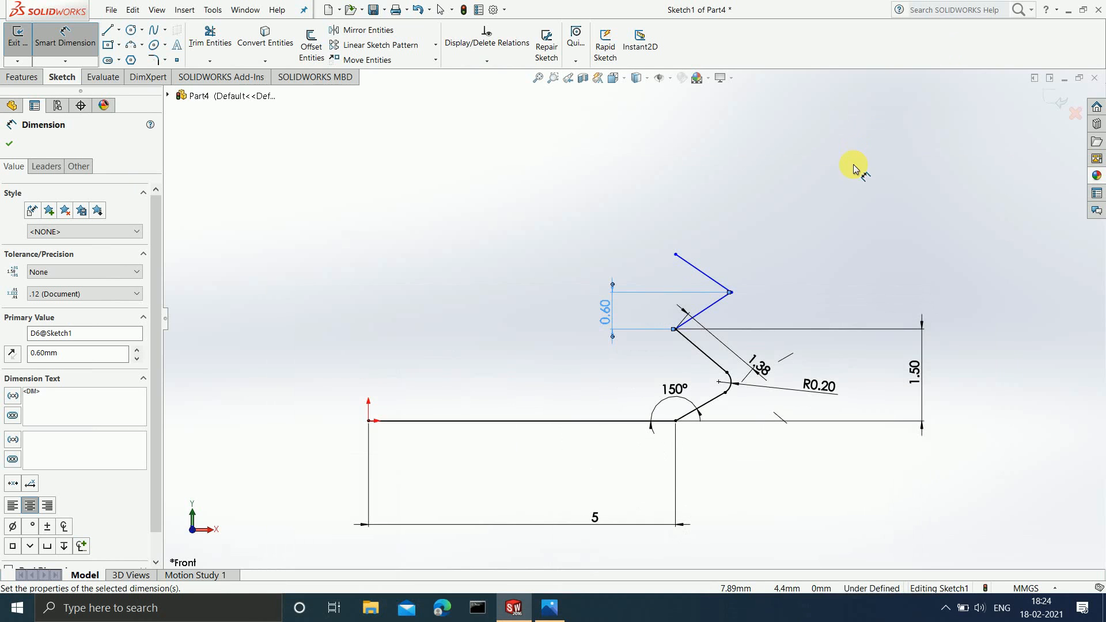
pyautogui.click(731, 292)
pyautogui.click(676, 255)
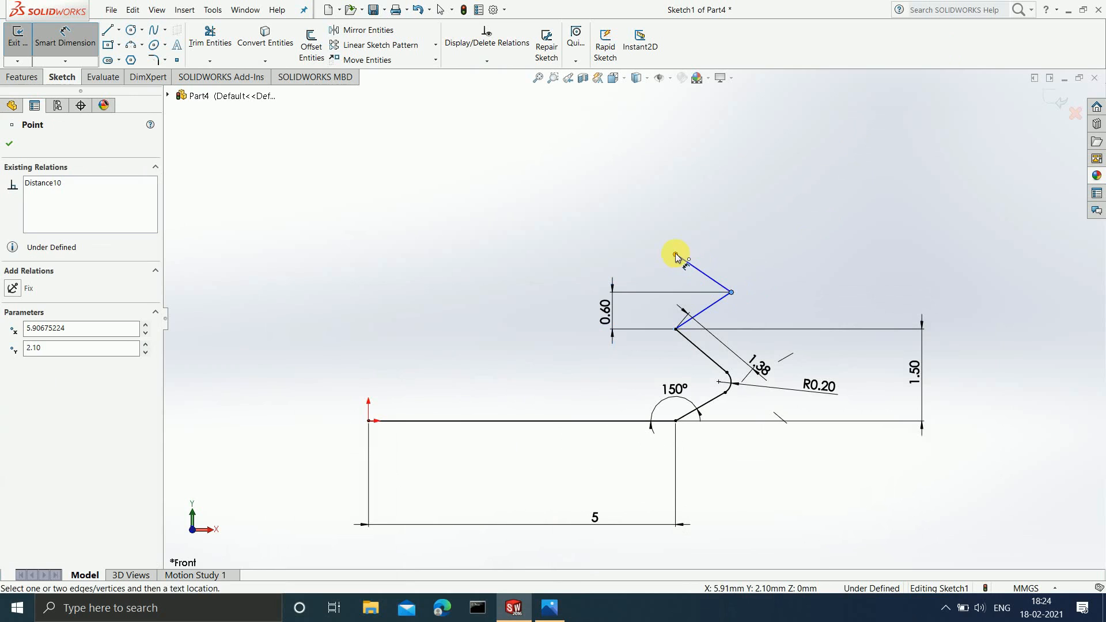
pyautogui.click(531, 274)
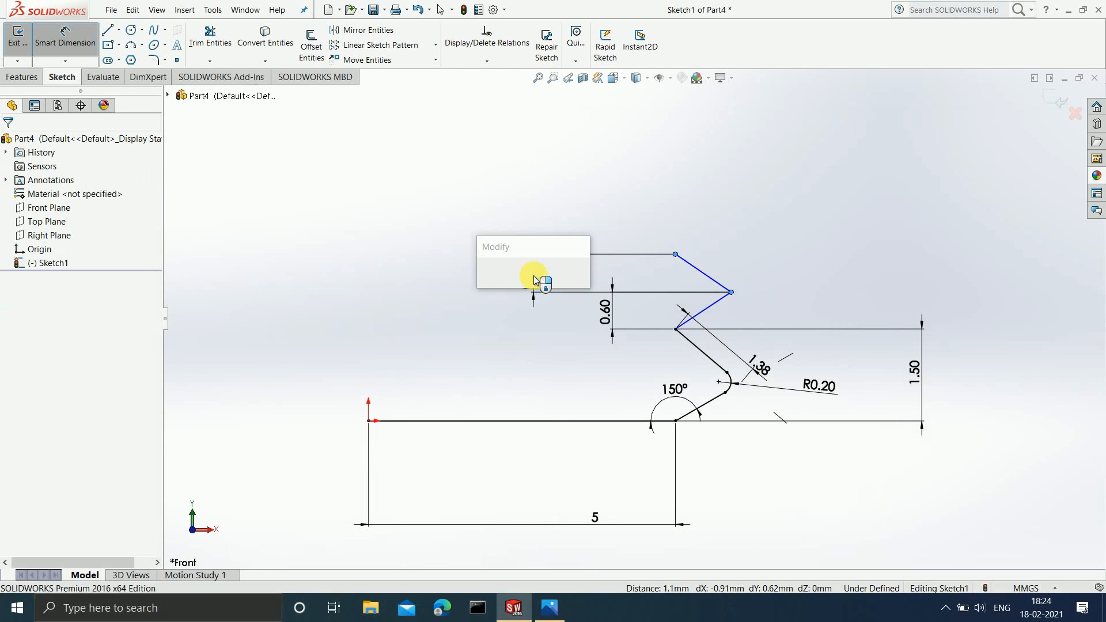
pyautogui.write('2')
pyautogui.press('Return')
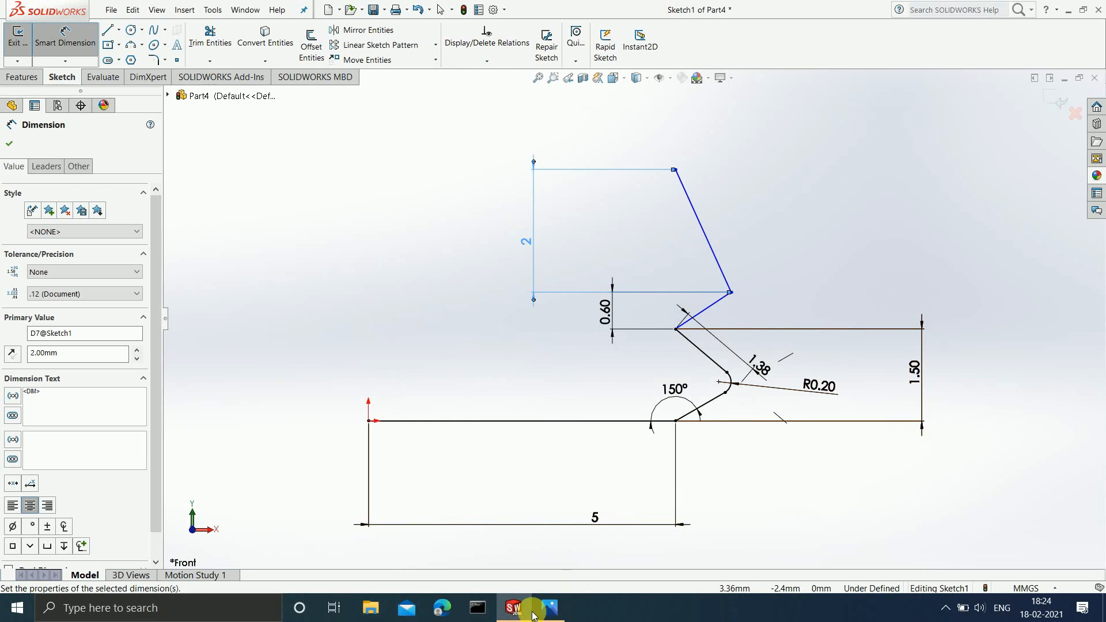
# Step: Per the reference image, dimension the horizontal distance from the origin to the upper line's free end as 3.5 mm
pyautogui.click(549, 608)
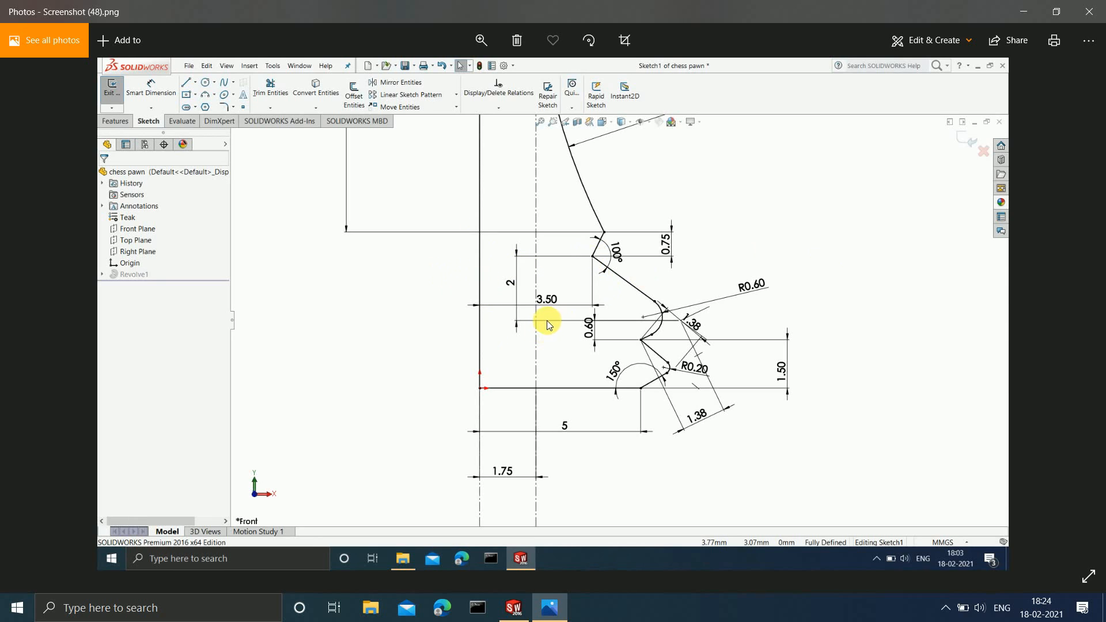
pyautogui.click(1017, 16)
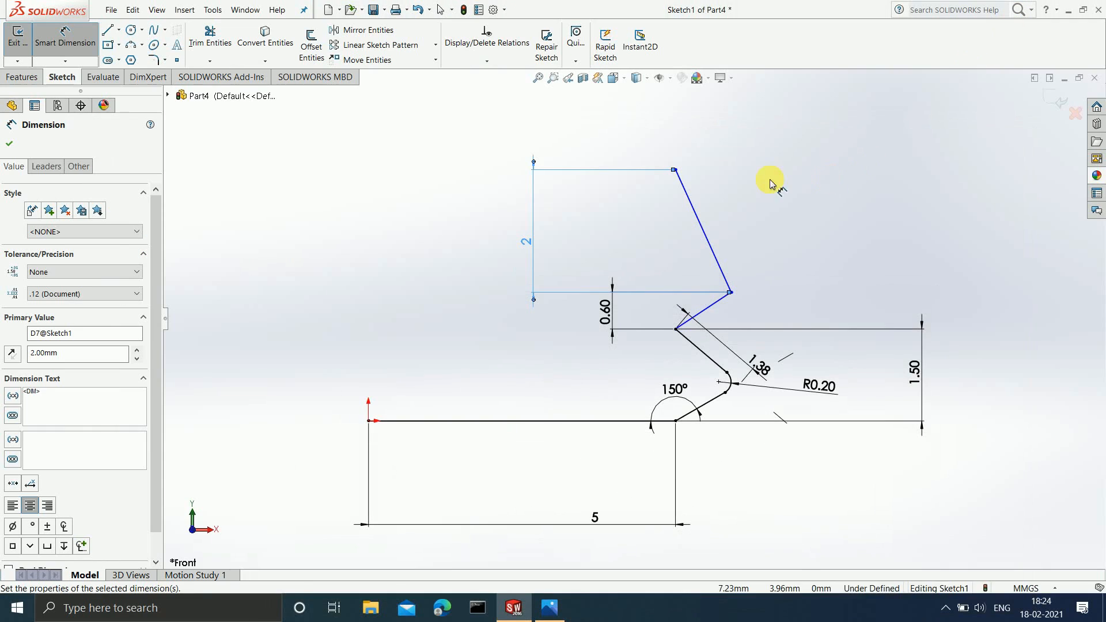
pyautogui.click(676, 171)
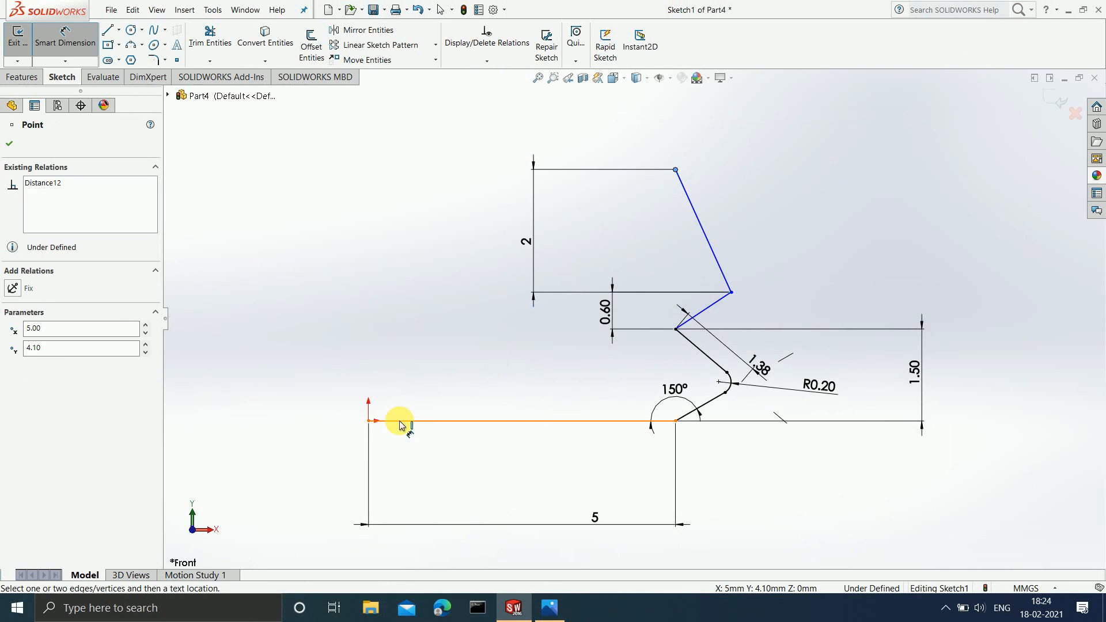
pyautogui.click(371, 418)
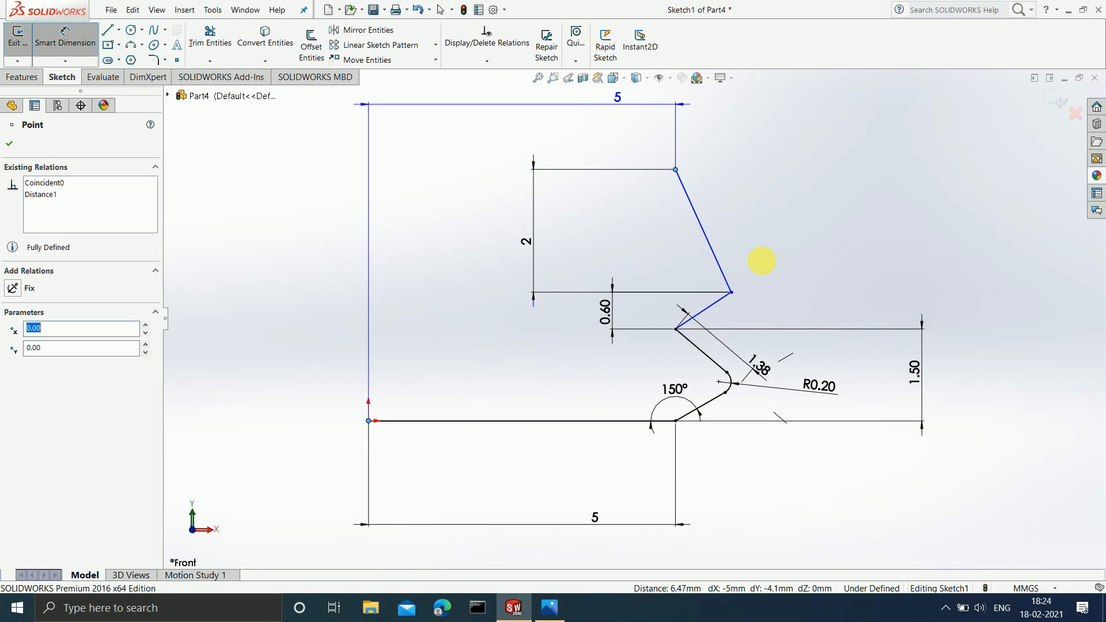
pyautogui.click(502, 472)
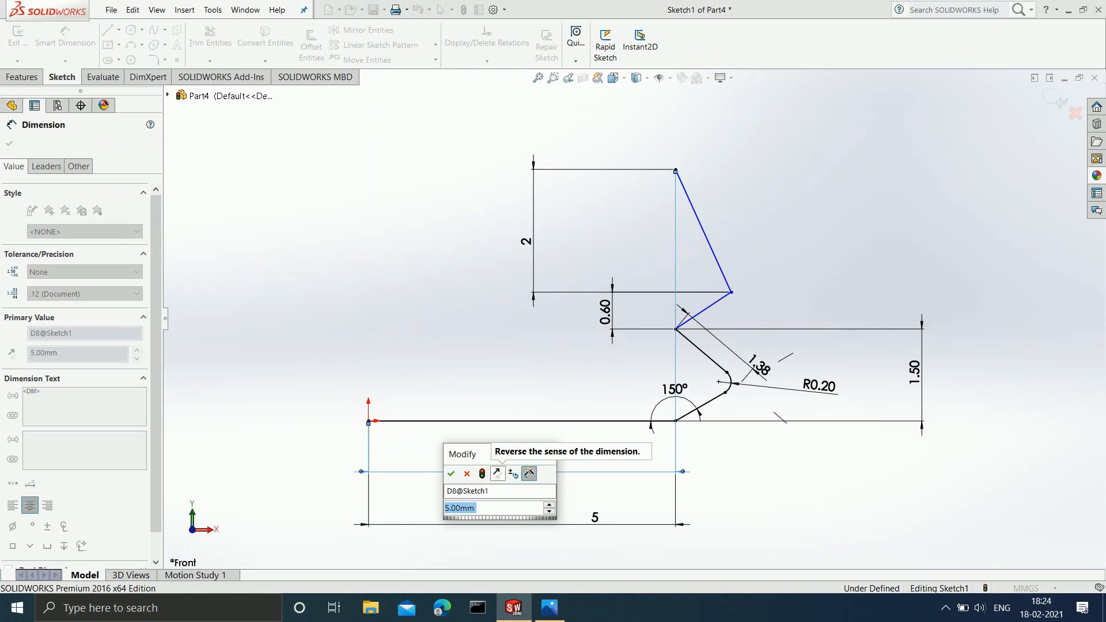
pyautogui.write('3.5')
pyautogui.press('Return')
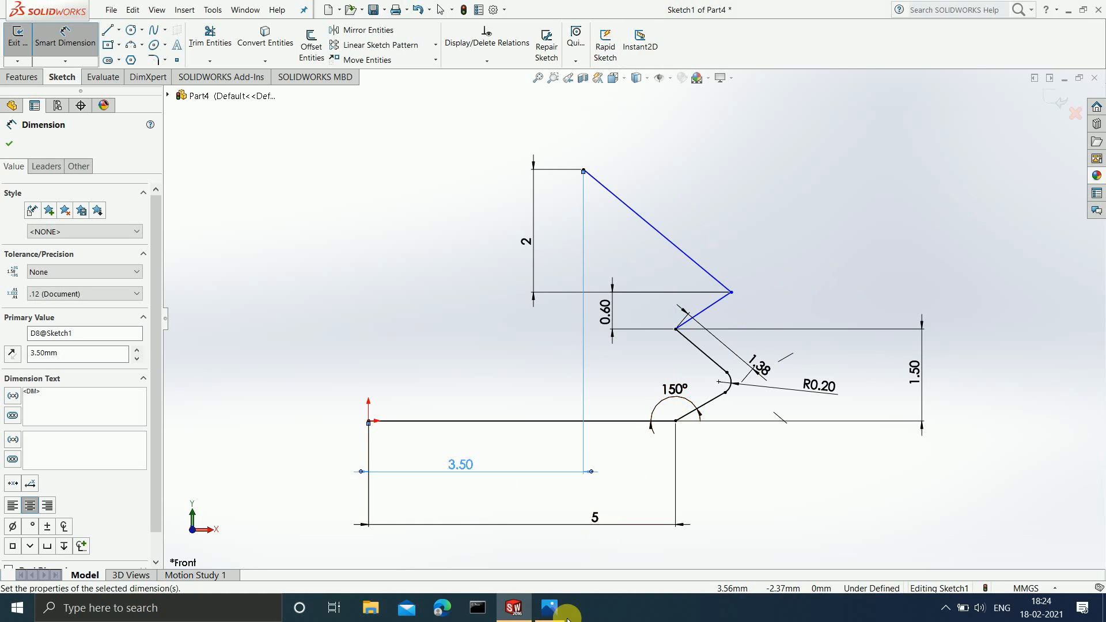
# Step: Check the reference image and round the outer corner between the two upper lines with a 0.60 mm sketch fillet
pyautogui.click(550, 608)
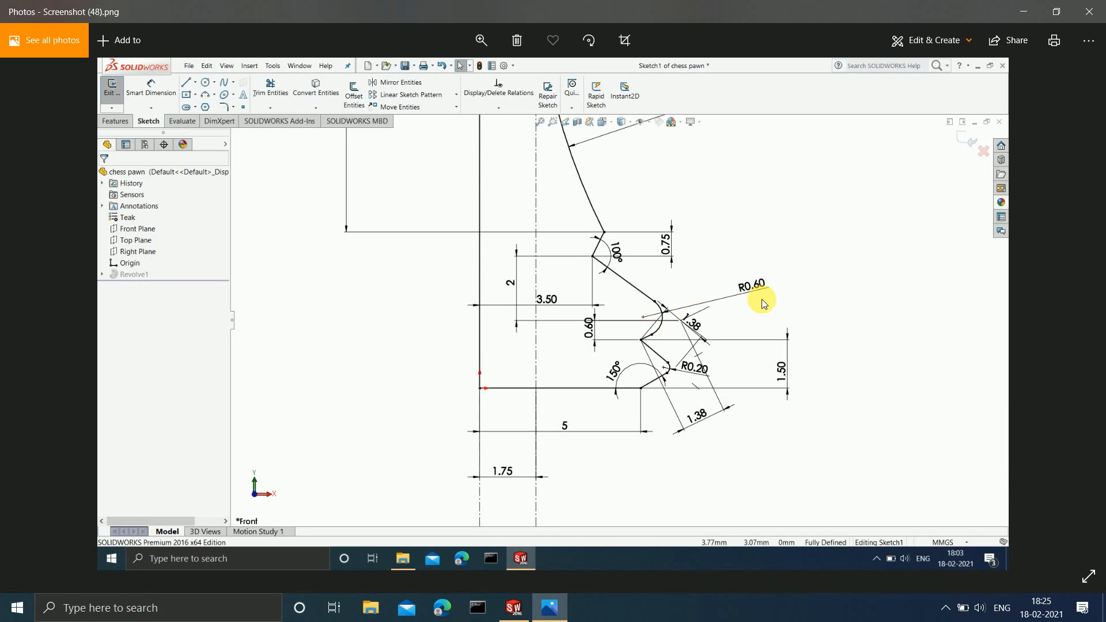
pyautogui.click(1035, 20)
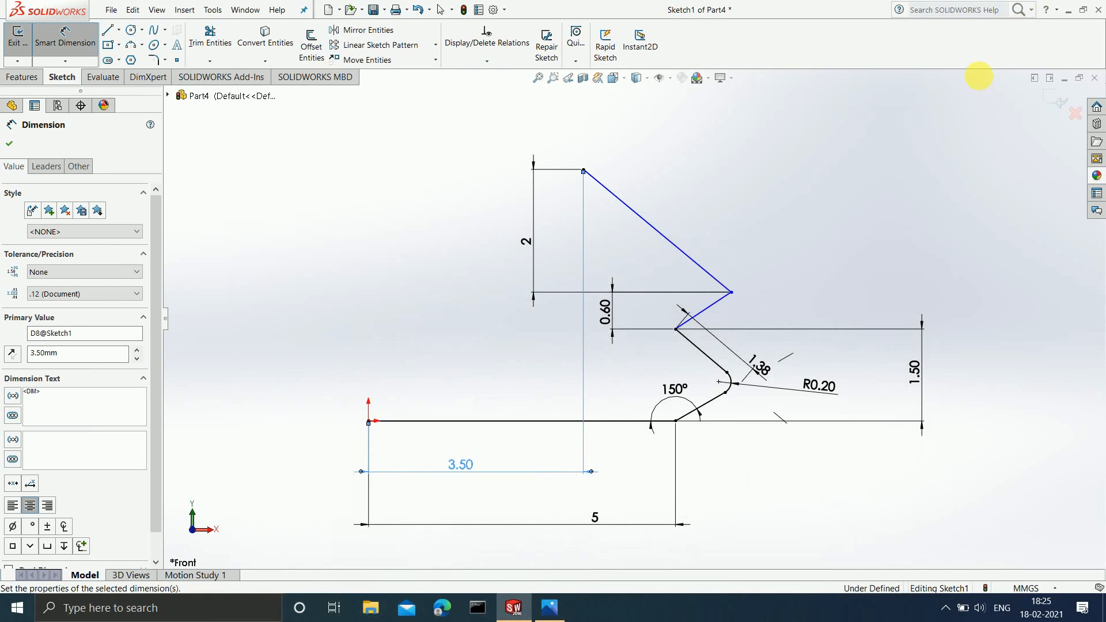
pyautogui.click(152, 59)
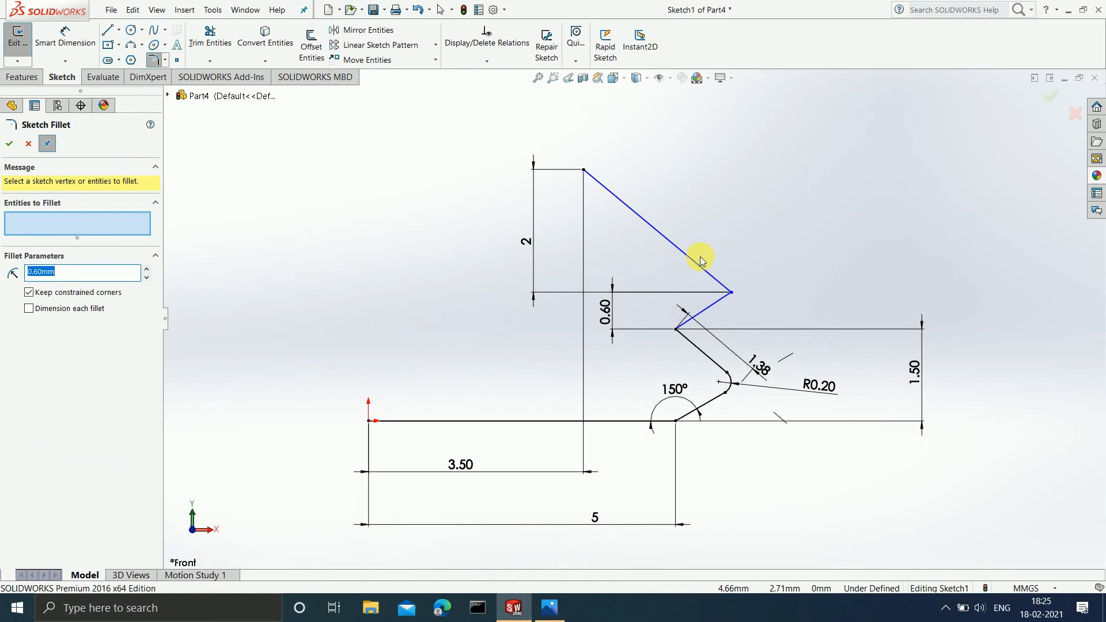
pyautogui.click(713, 278)
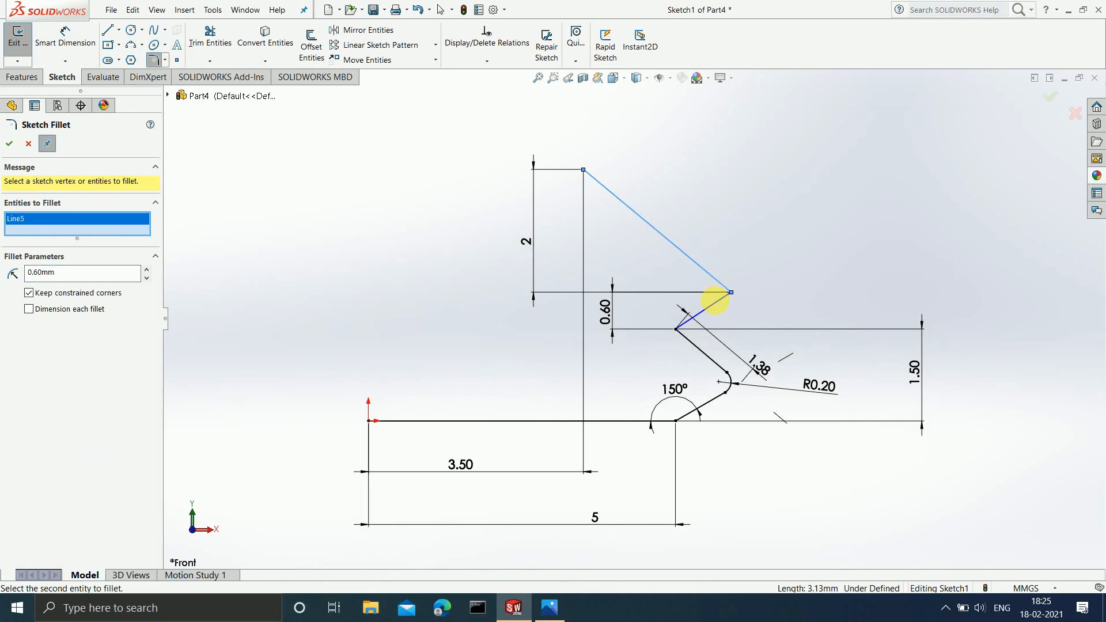
pyautogui.click(715, 302)
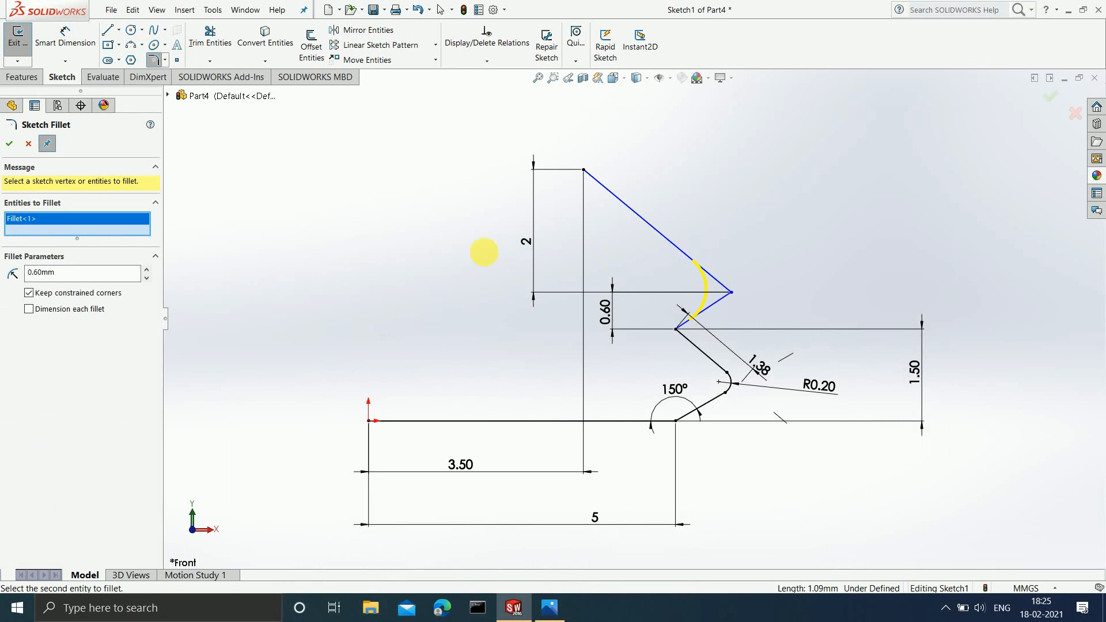
pyautogui.click(10, 144)
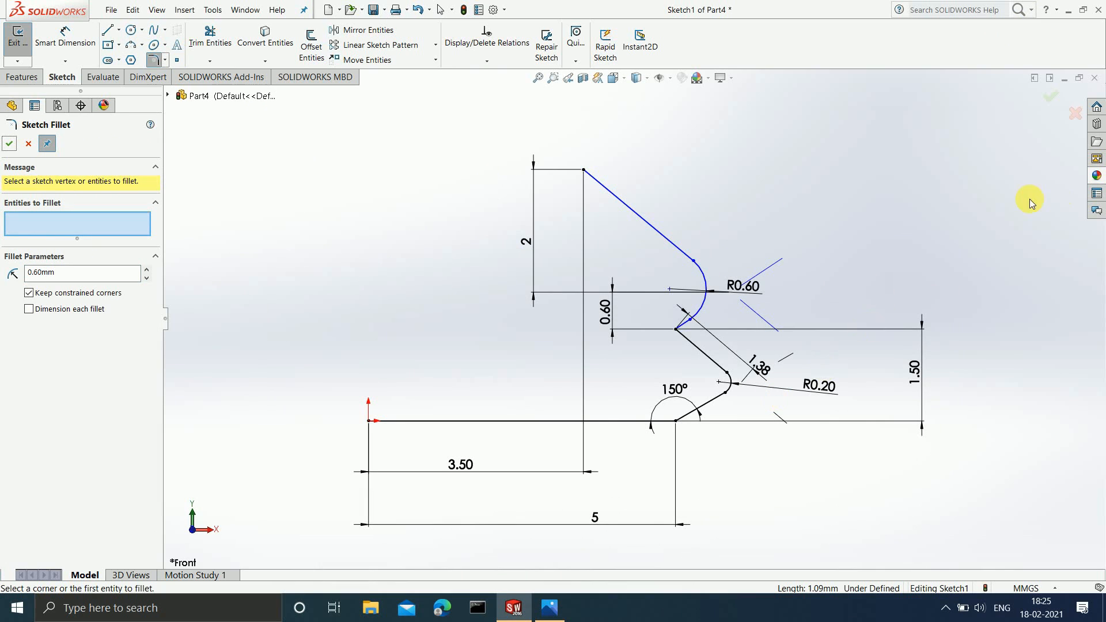
# Step: Following the reference image, sketch a short line about 0.75 mm long at about 56°, up and outward from the profile's top endpoint
pyautogui.click(550, 608)
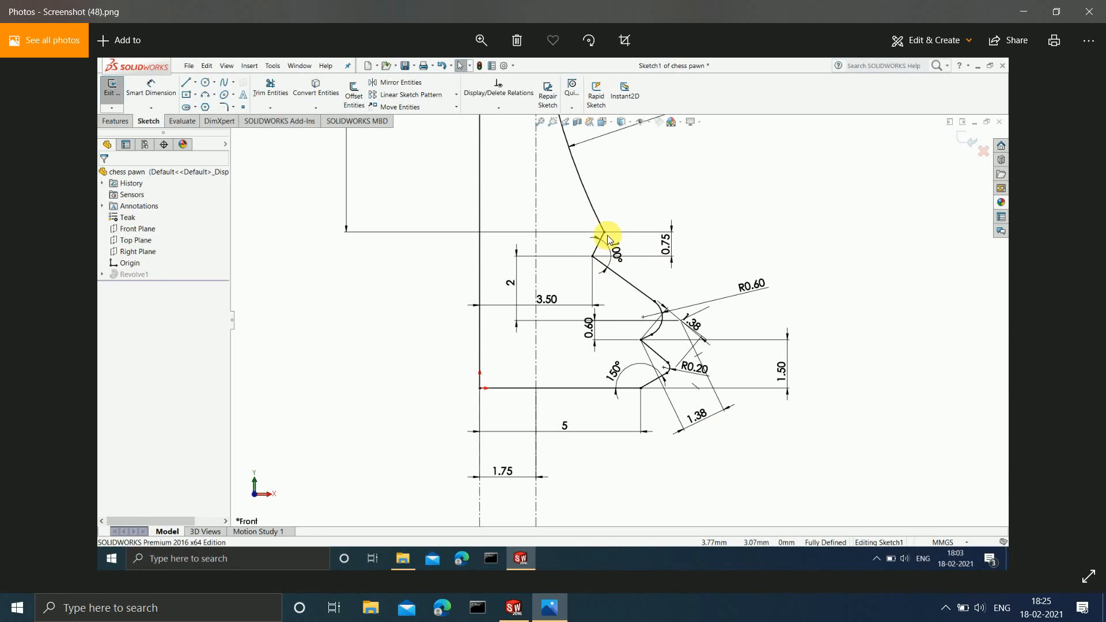
pyautogui.click(1012, 11)
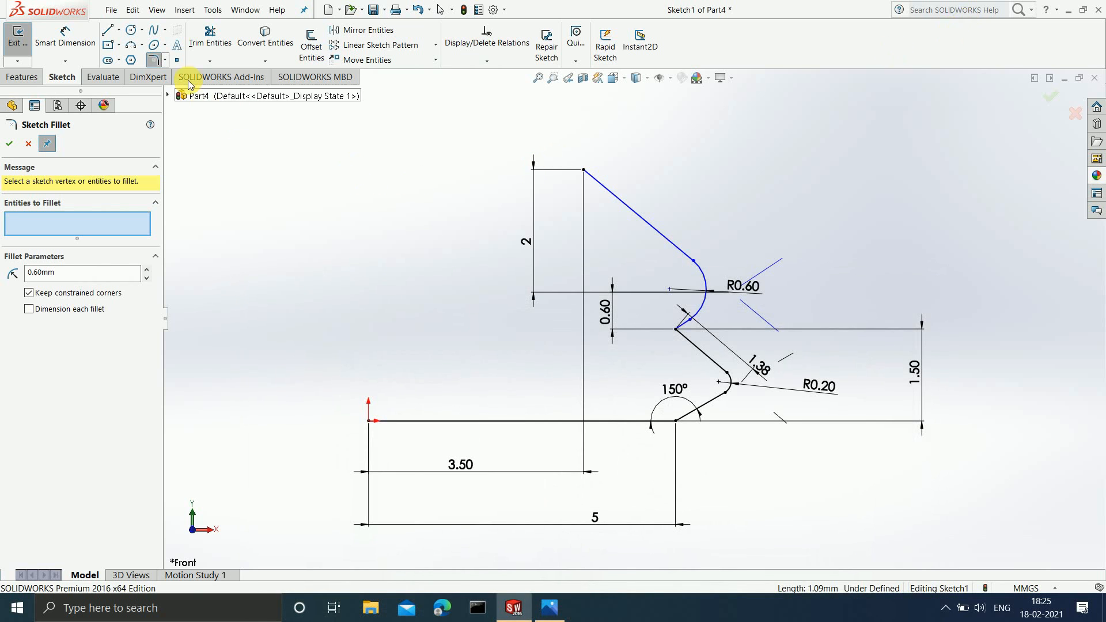
pyautogui.click(107, 30)
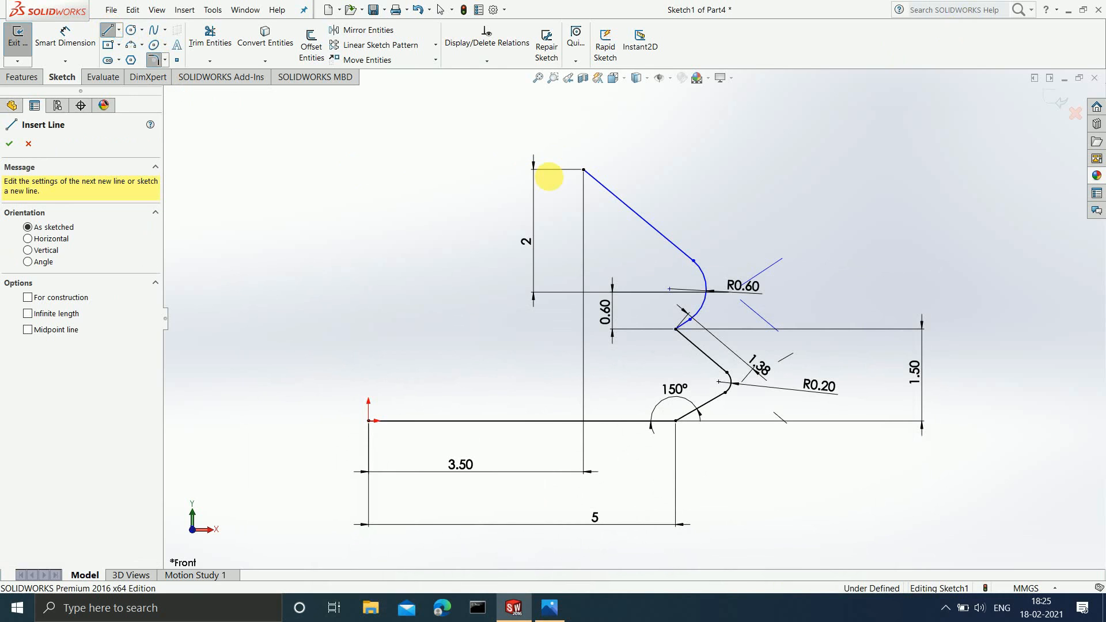
pyautogui.click(584, 170)
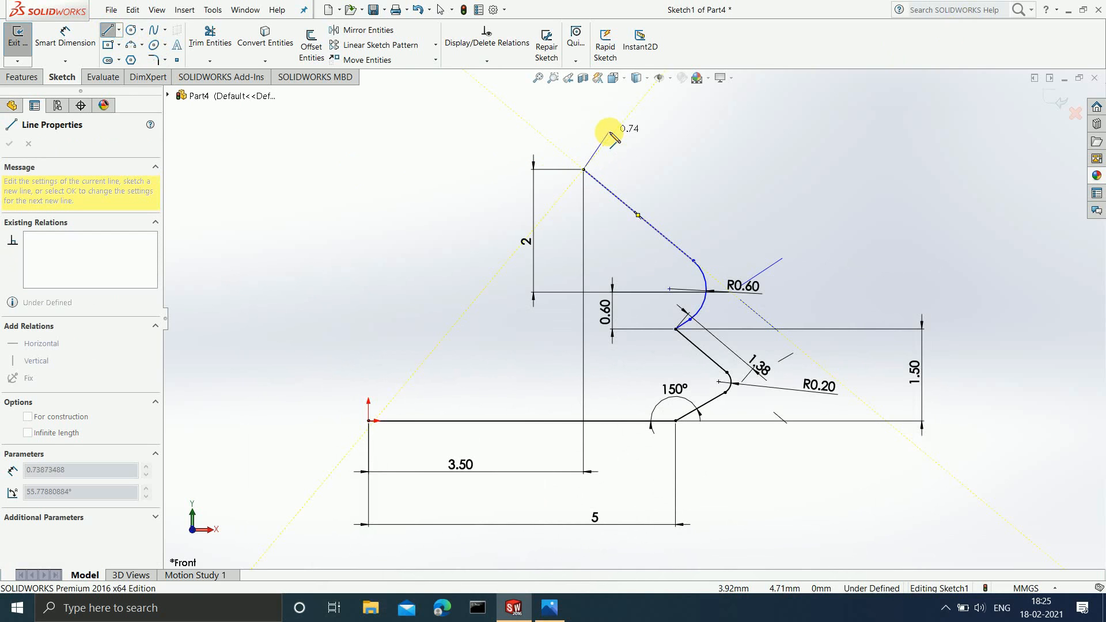
pyautogui.click(610, 132)
pyautogui.press('Escape')
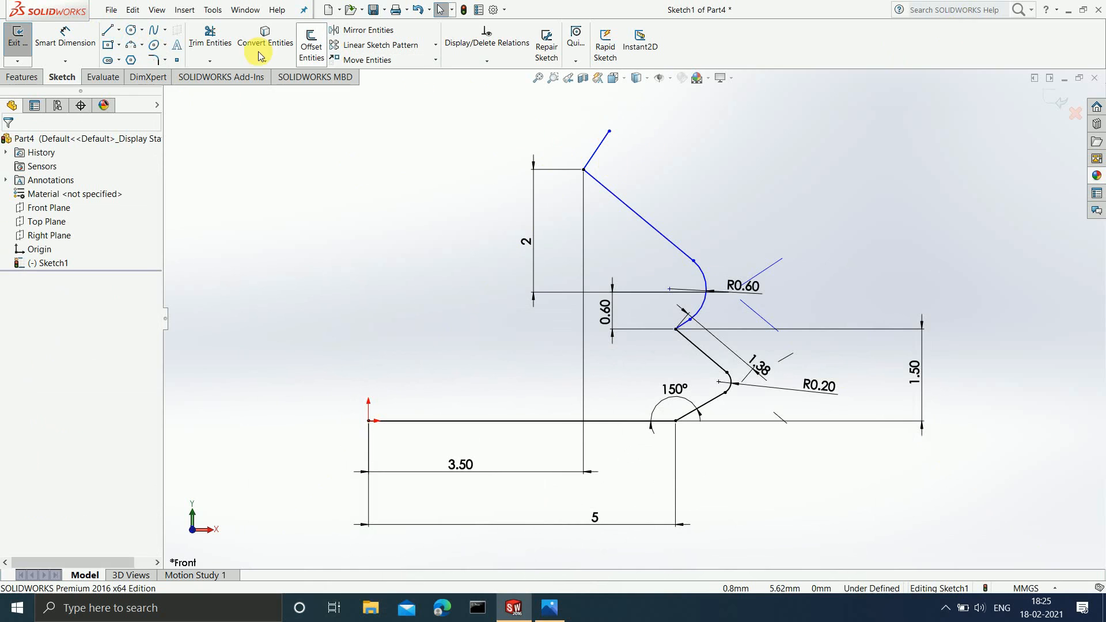
# Step: Dimension the angle between the short top line and the long slanted line below it as 100°
pyautogui.click(44, 37)
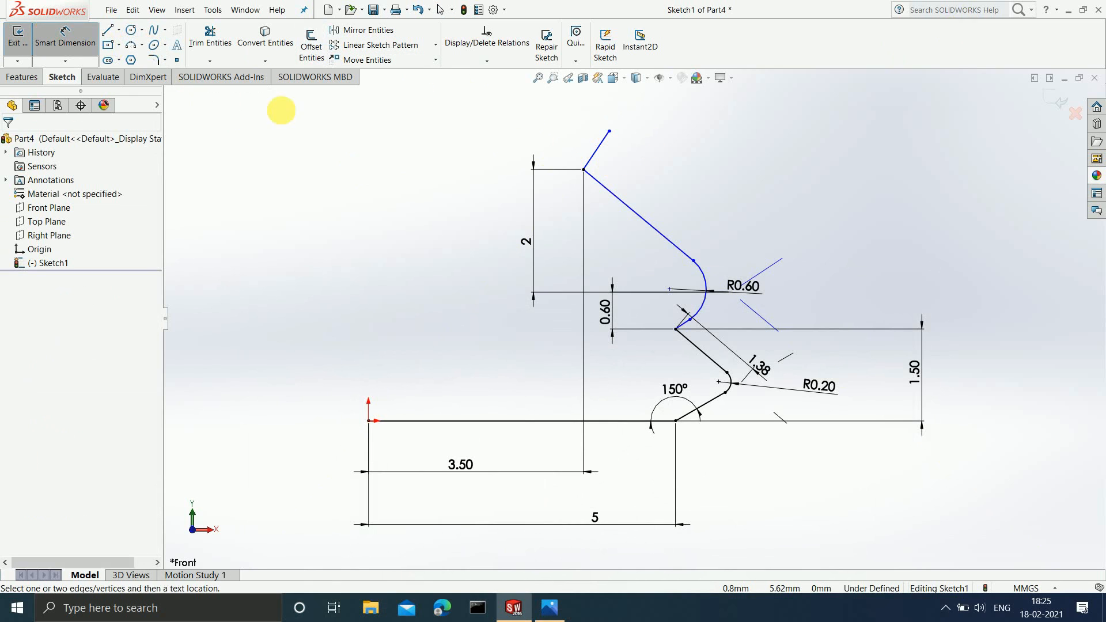
pyautogui.click(599, 151)
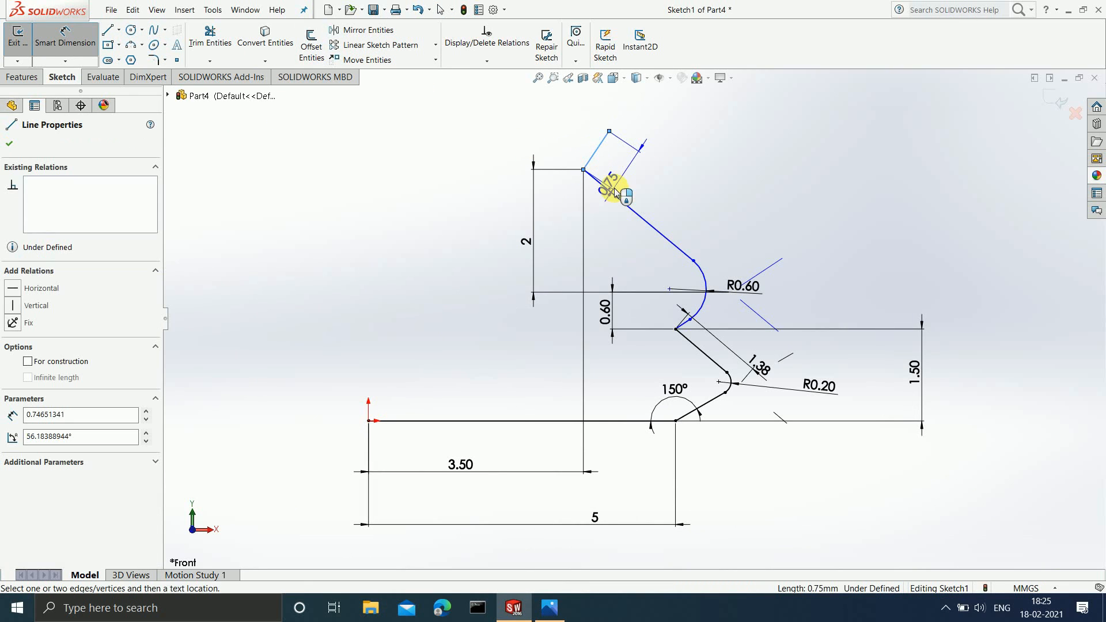
pyautogui.click(609, 191)
pyautogui.click(617, 173)
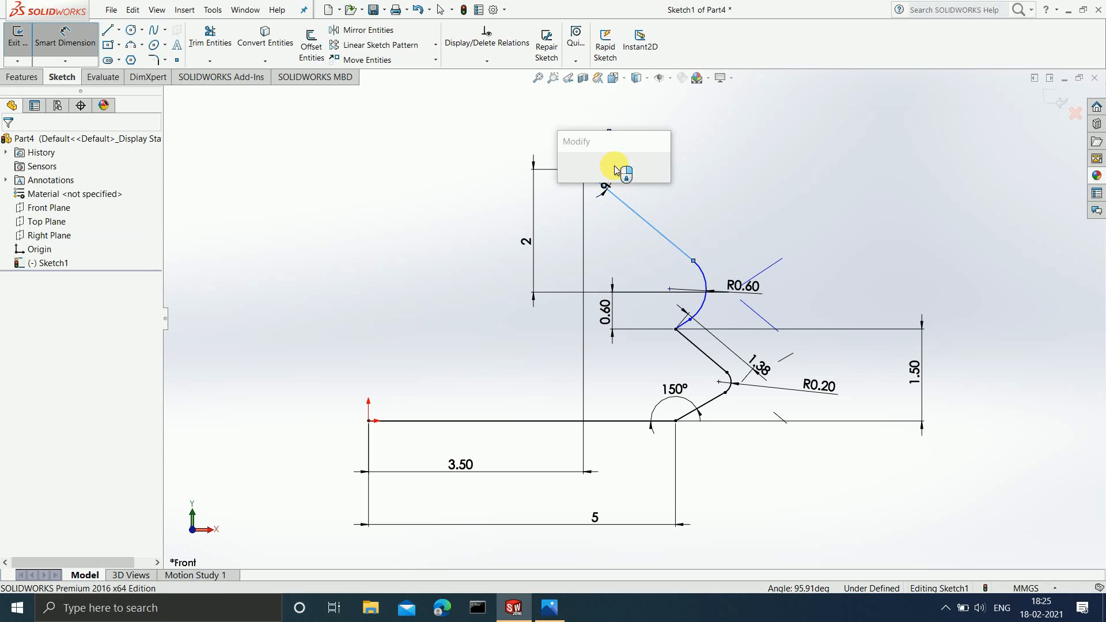
pyautogui.write('100')
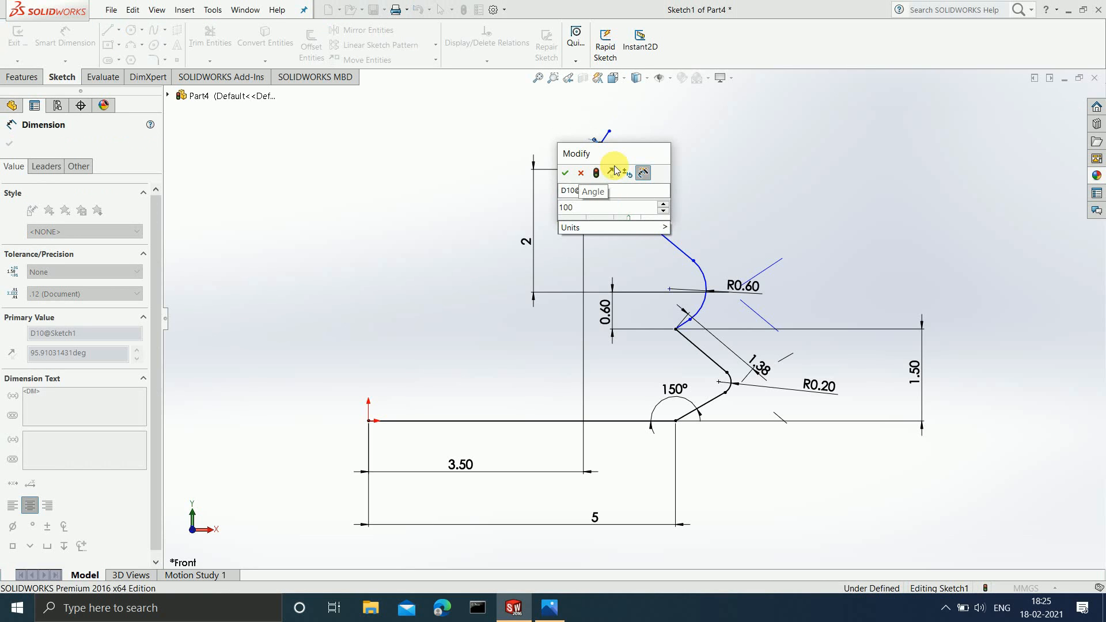
pyautogui.press('Return')
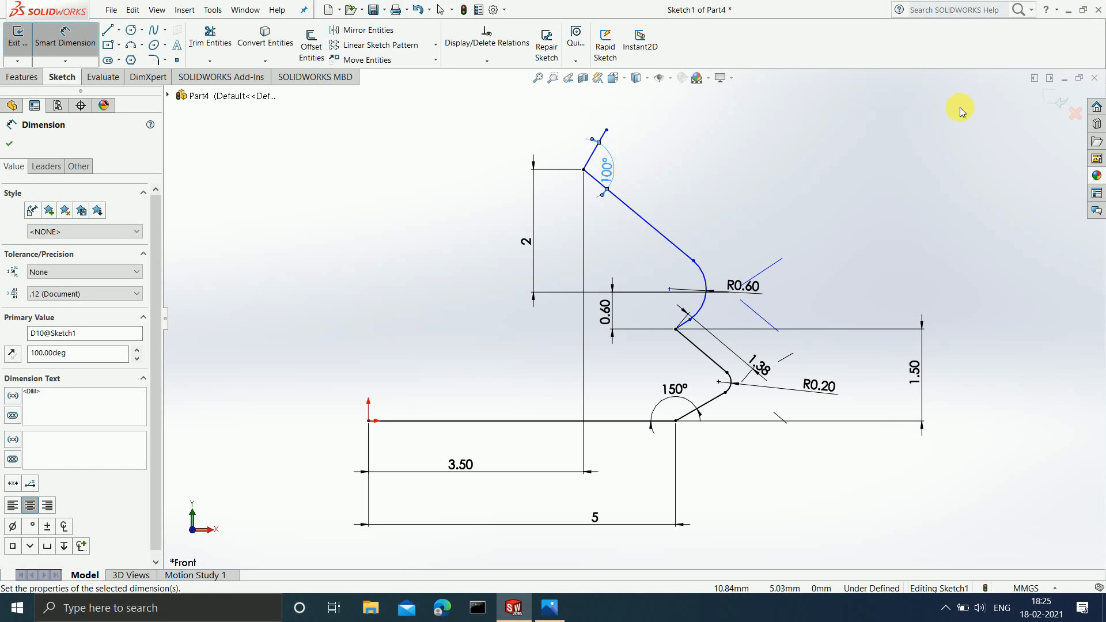
# Step: Per the reference image, dimension the vertical distance between the short top line's endpoints as 0.75 mm
pyautogui.click(549, 608)
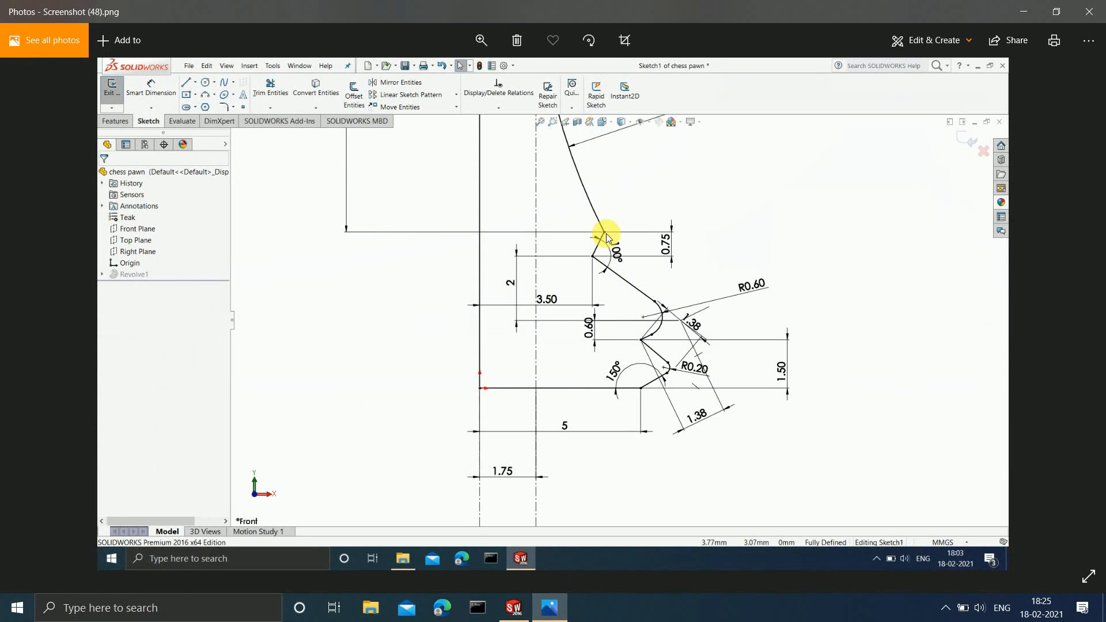
pyautogui.click(1012, 12)
pyautogui.click(599, 141)
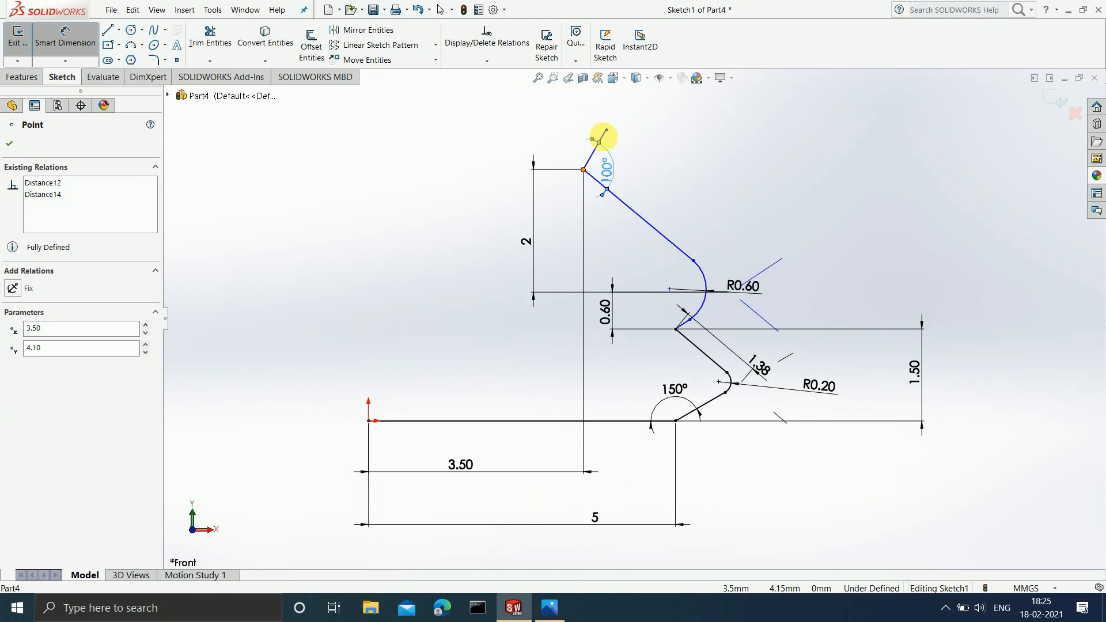
pyautogui.click(606, 131)
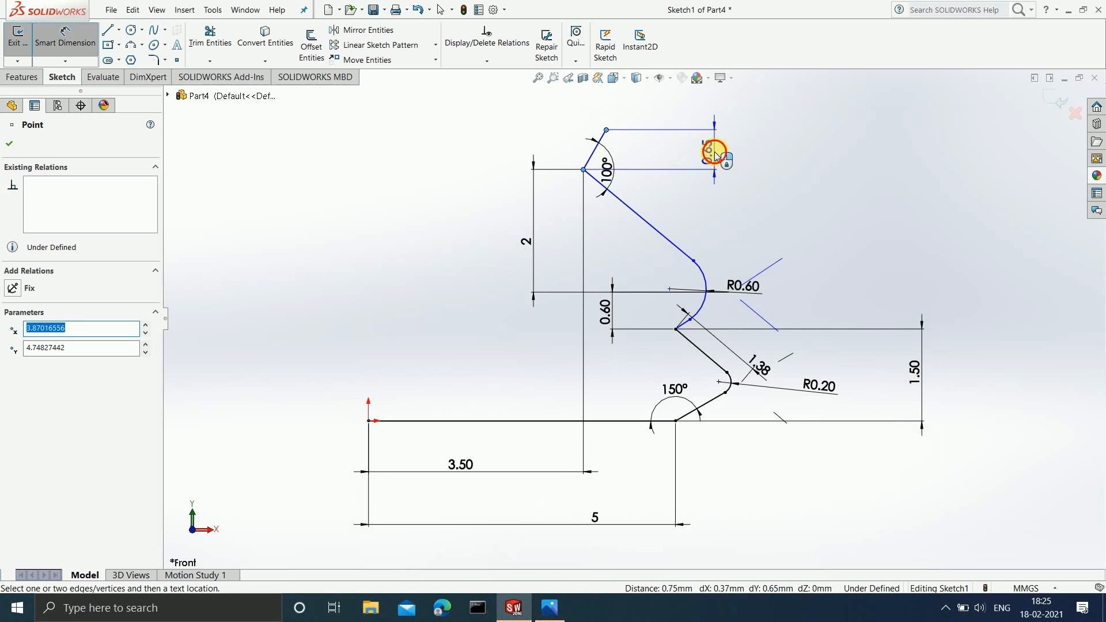
pyautogui.click(715, 154)
pyautogui.write('0')
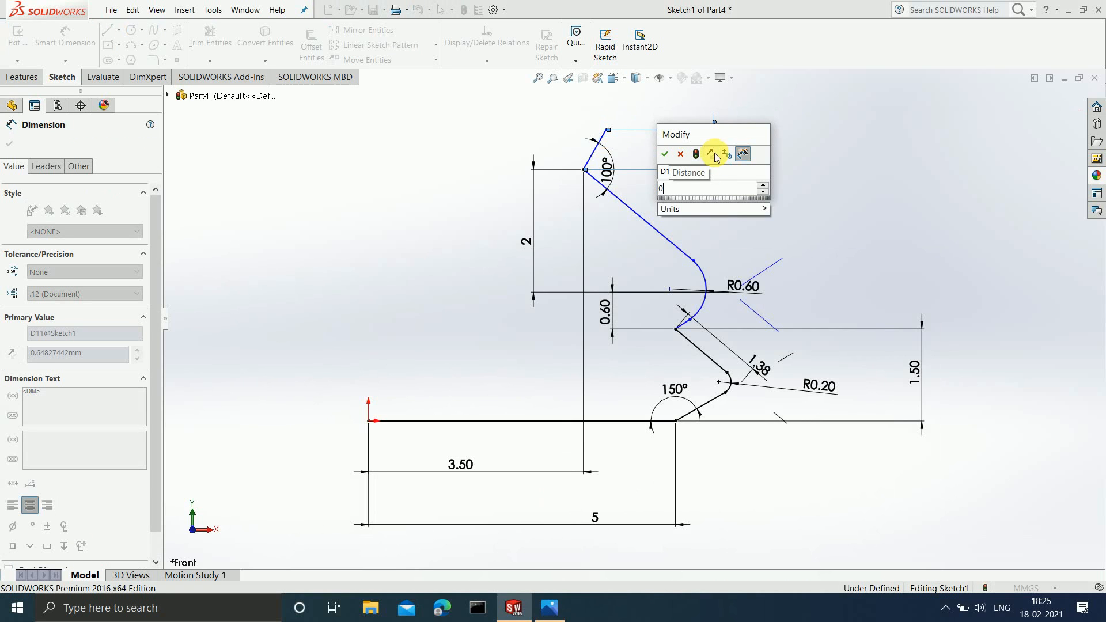
pyautogui.write('.75')
pyautogui.press('Return')
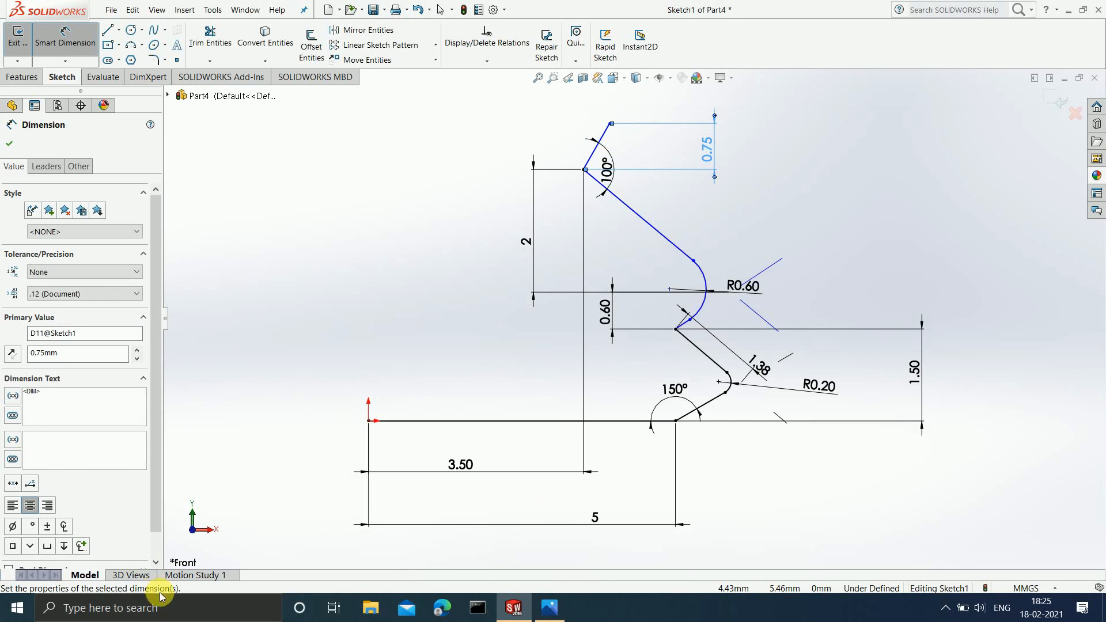
# Step: Following the reference images, sketch a vertical centerline up from the base line, about 1.1 mm right of the origin, and give it infinite length
pyautogui.scroll(3, 592, 182)
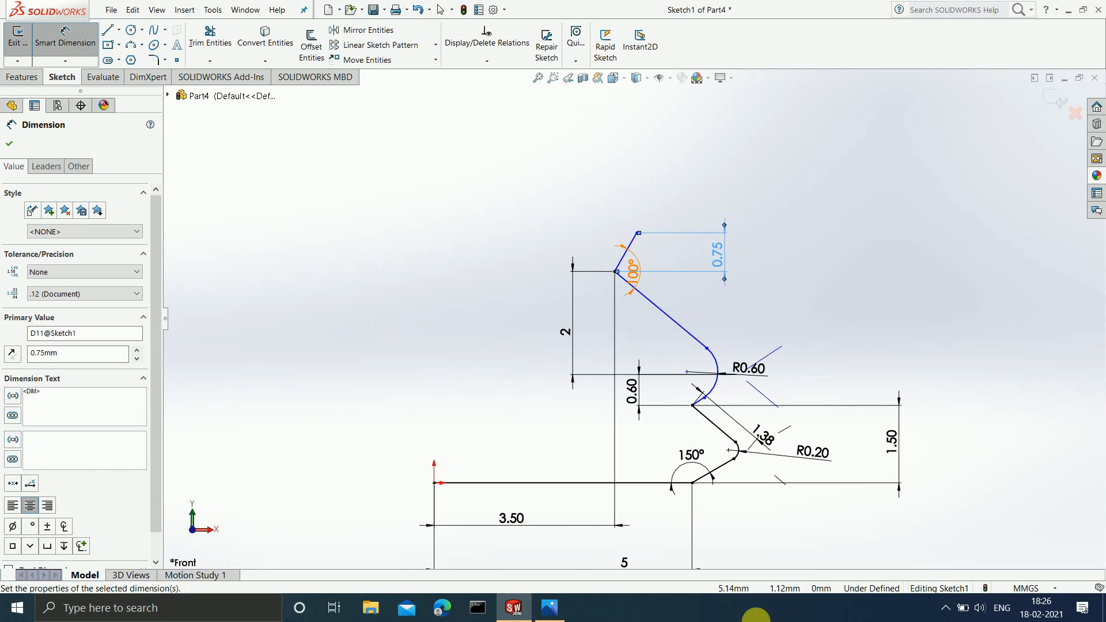
pyautogui.click(550, 608)
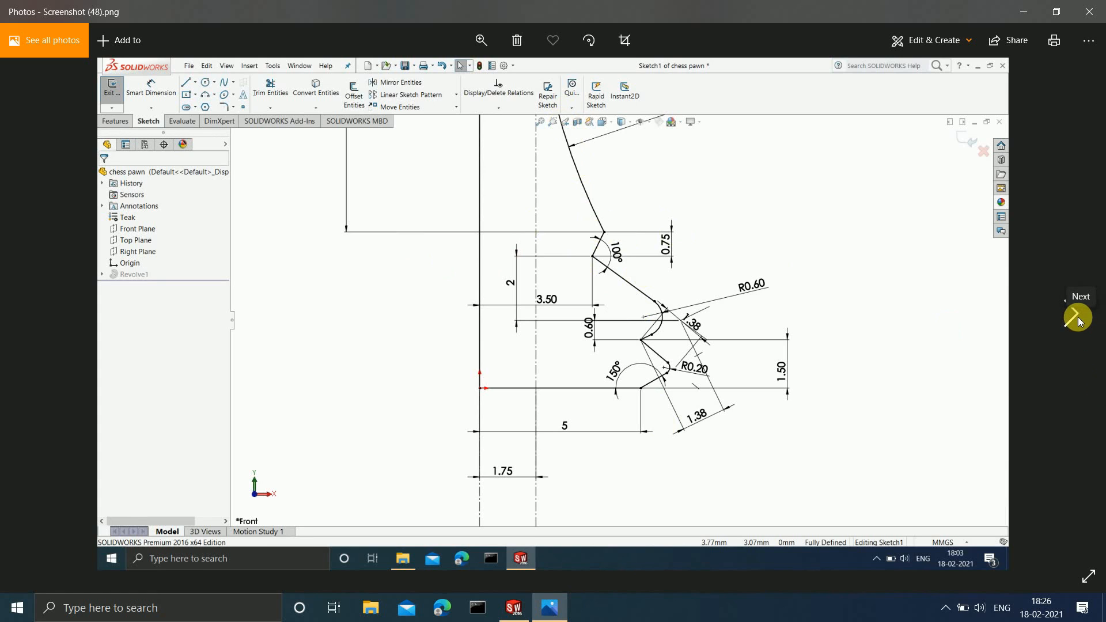
pyautogui.click(1077, 316)
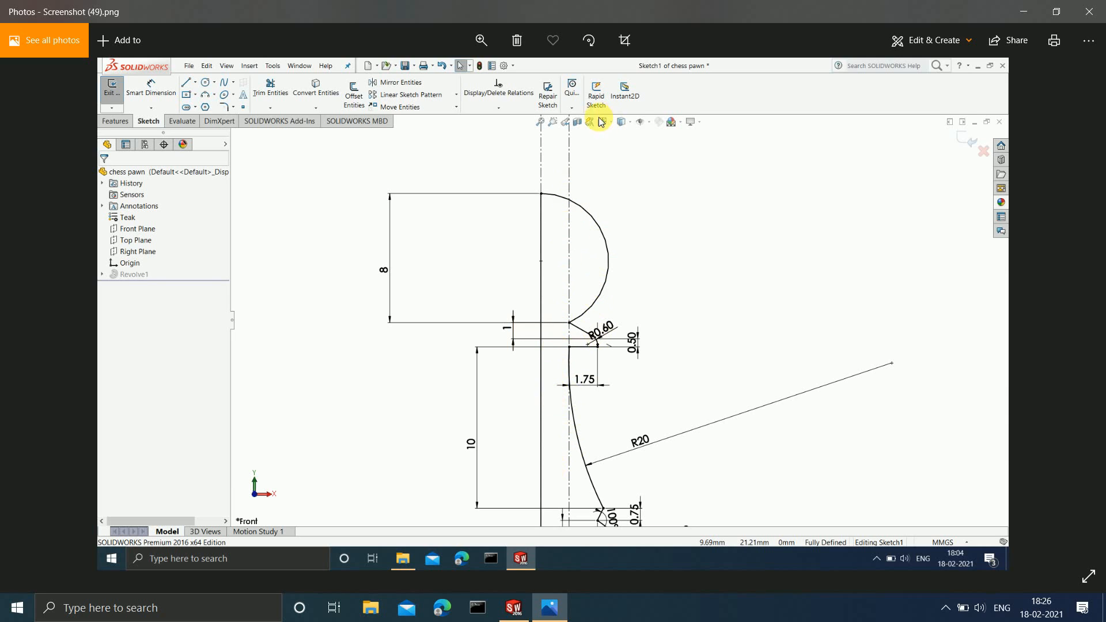
pyautogui.click(33, 311)
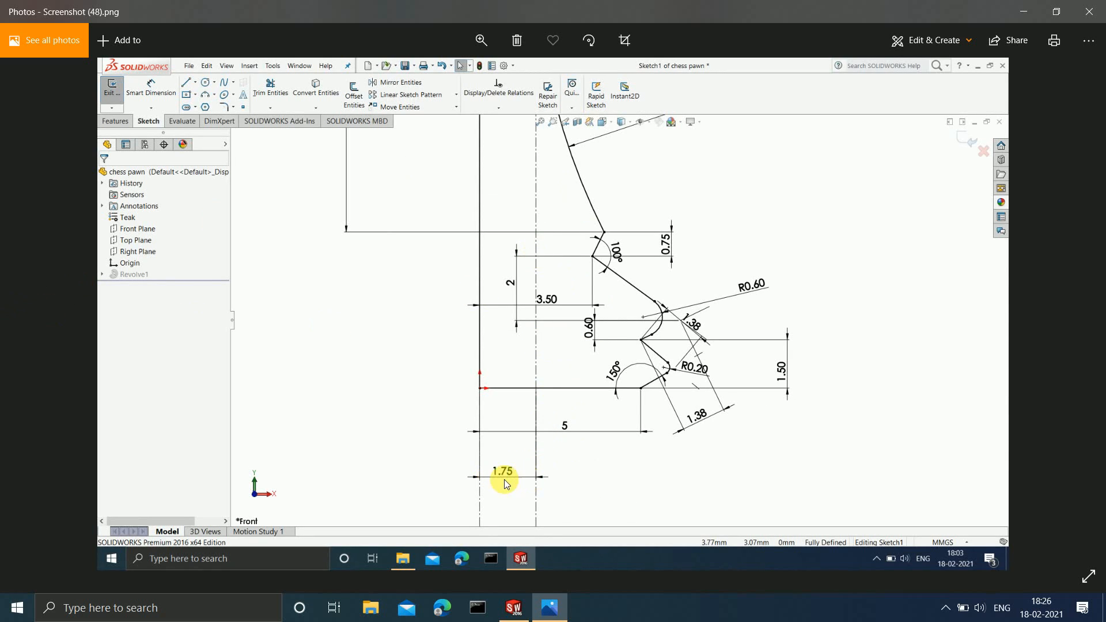
pyautogui.click(1023, 11)
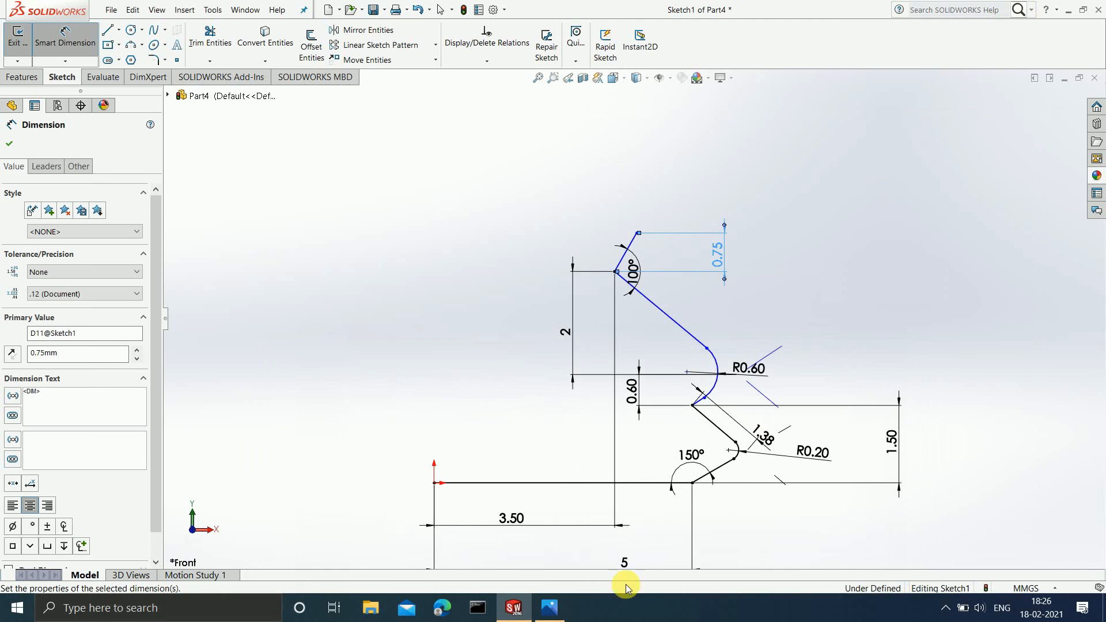
pyautogui.click(119, 30)
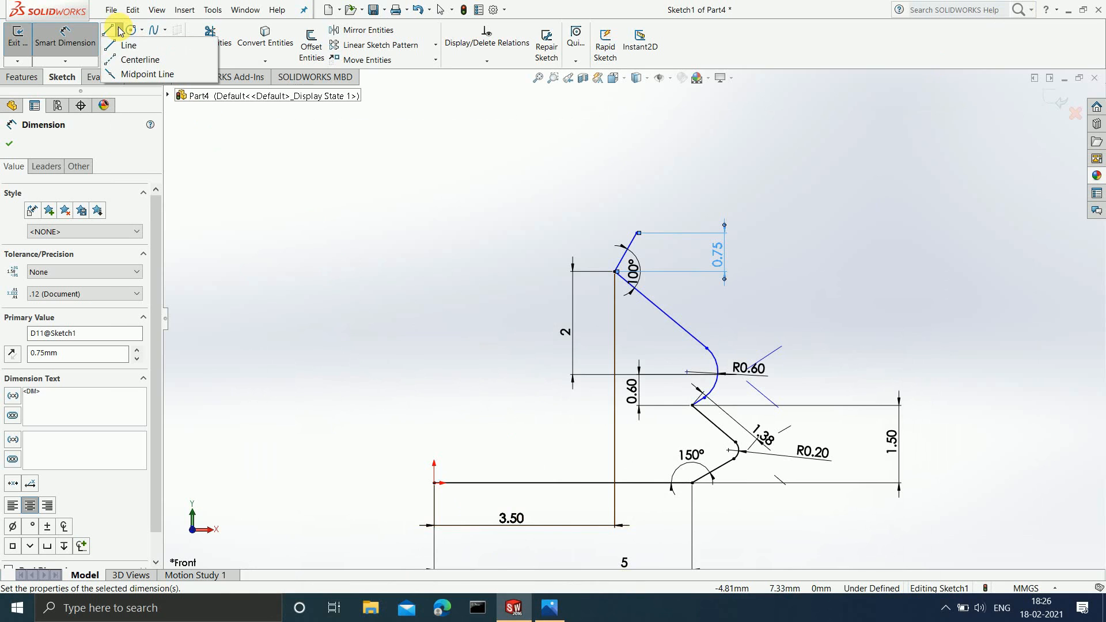
pyautogui.click(137, 56)
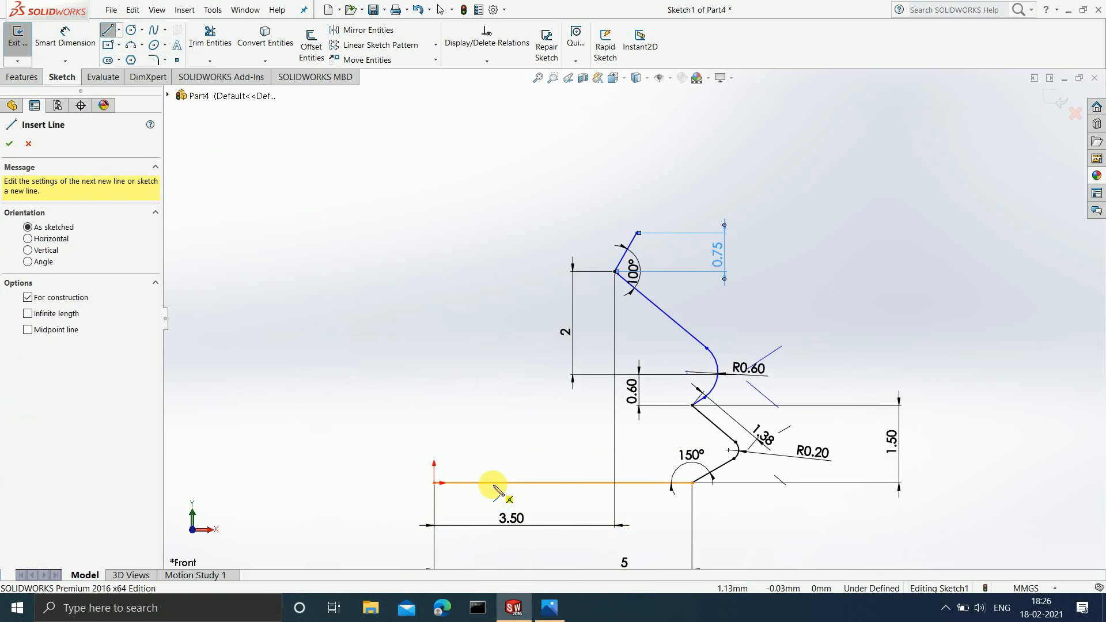
pyautogui.click(492, 483)
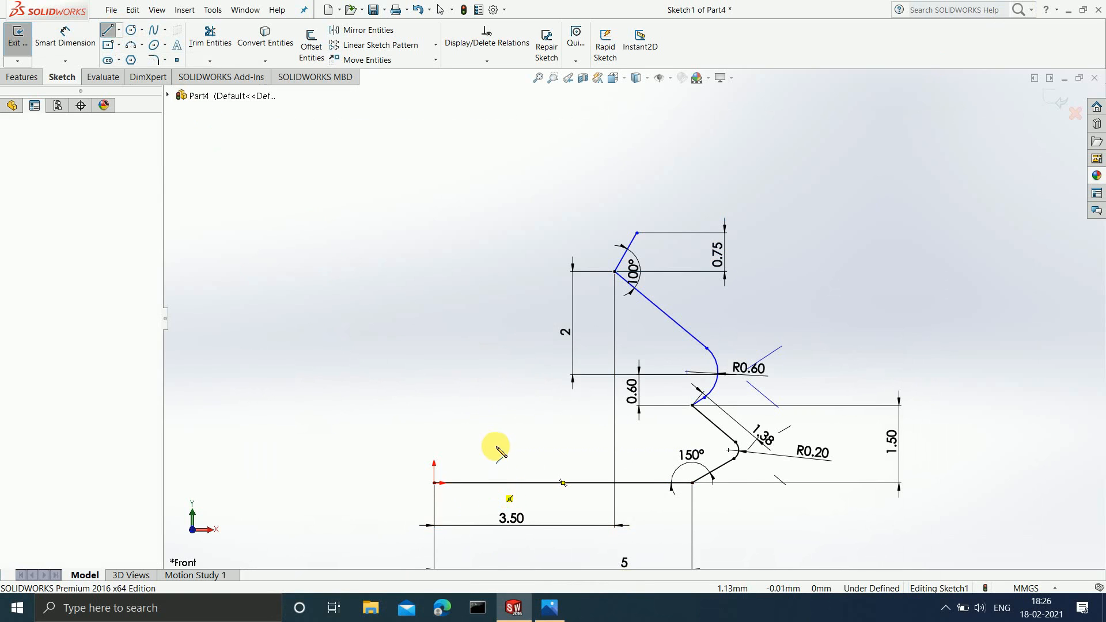
pyautogui.click(494, 398)
pyautogui.press('Escape')
pyautogui.click(495, 450)
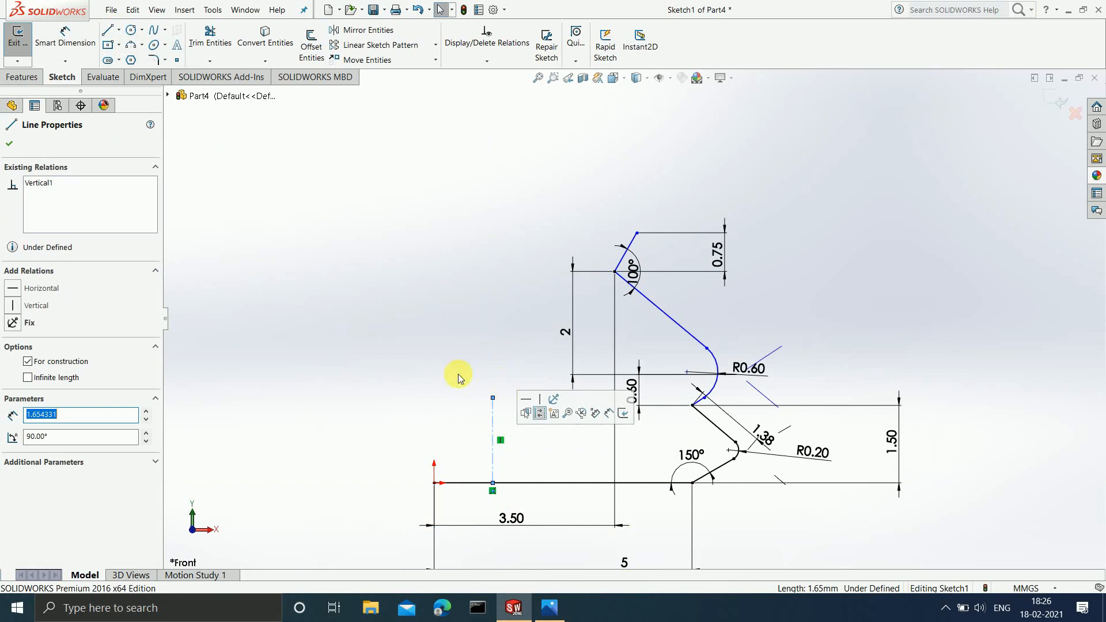
pyautogui.click(27, 377)
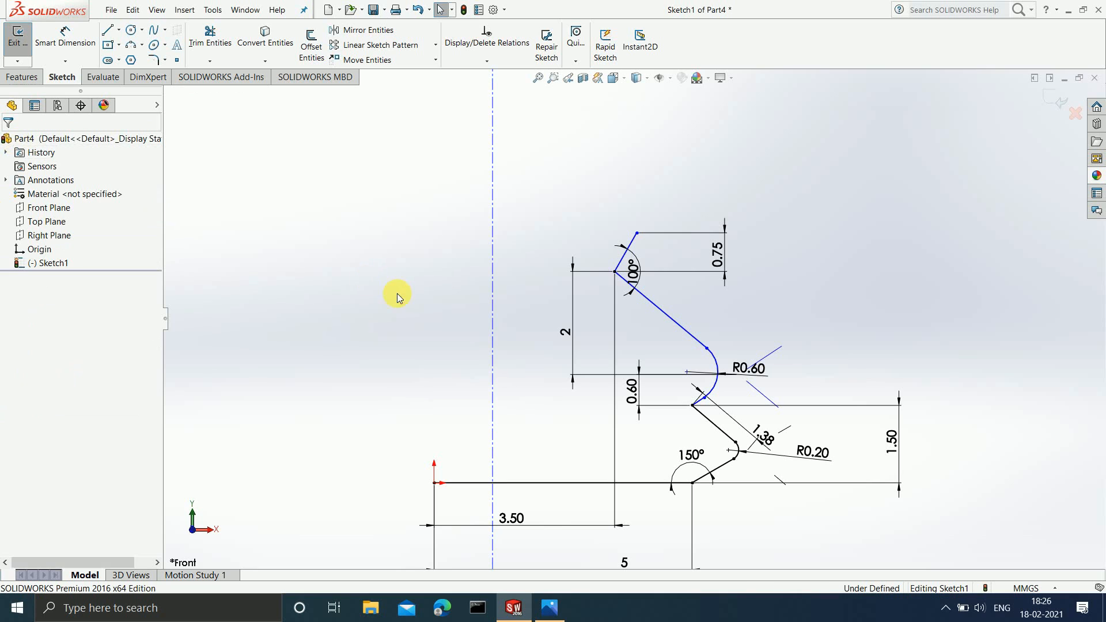
# Step: Dimension the horizontal distance from the origin to the vertical centerline as 1.75 mm
pyautogui.click(86, 51)
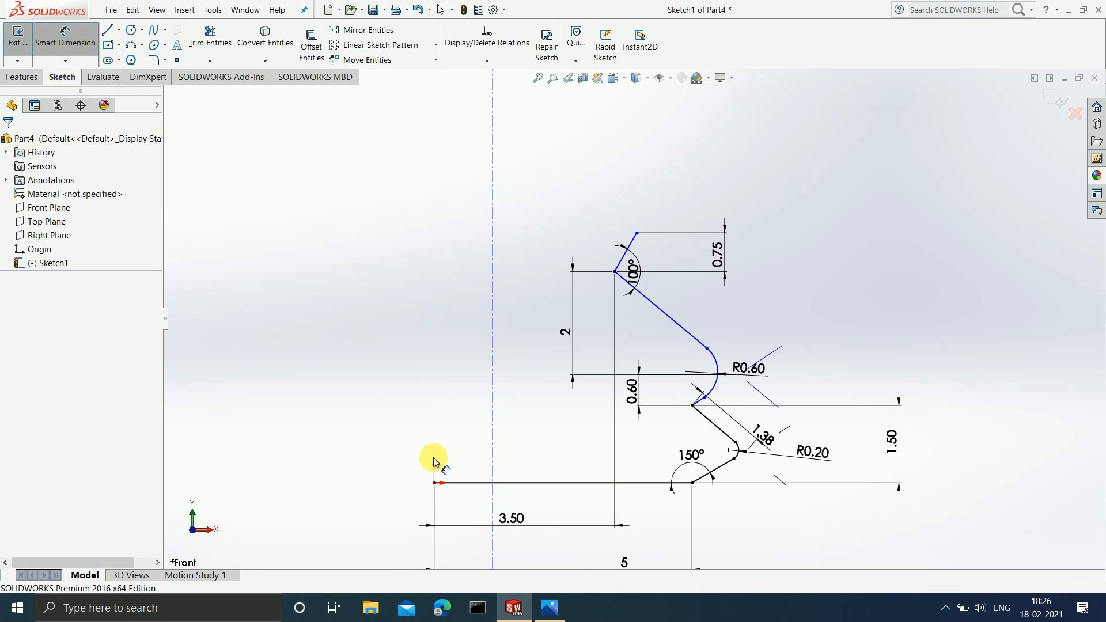
pyautogui.click(434, 483)
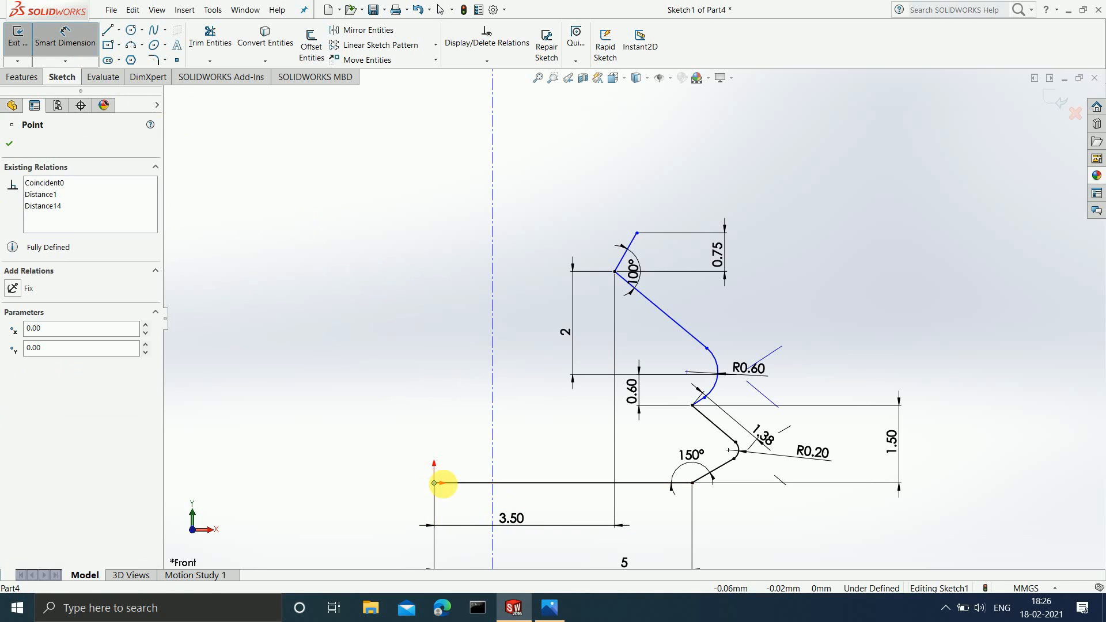
pyautogui.click(492, 504)
pyautogui.click(467, 505)
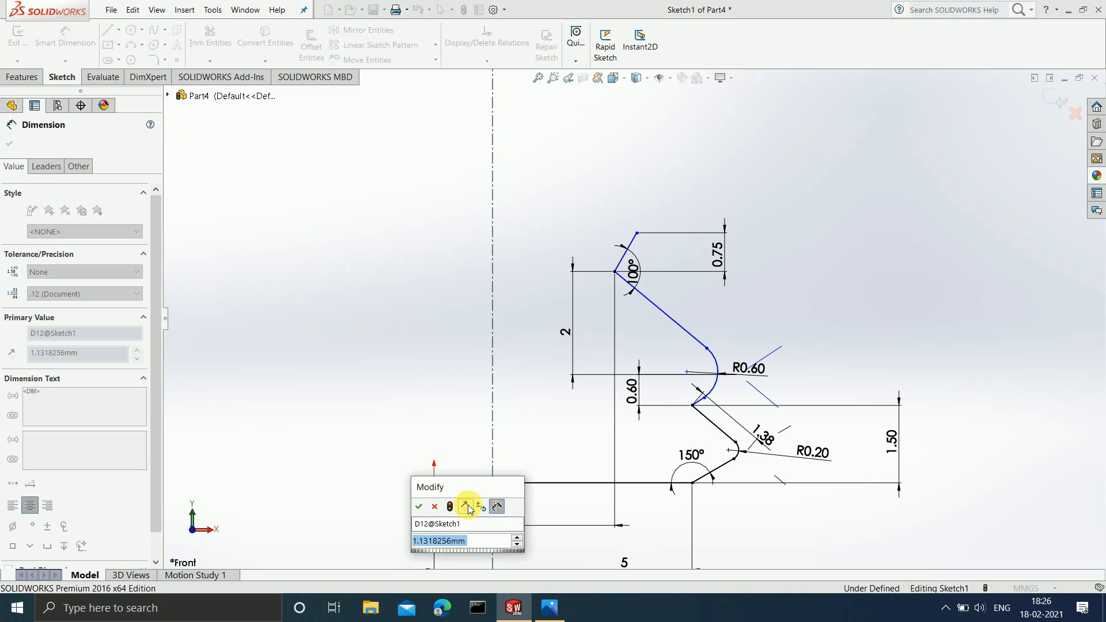
pyautogui.write('1.75')
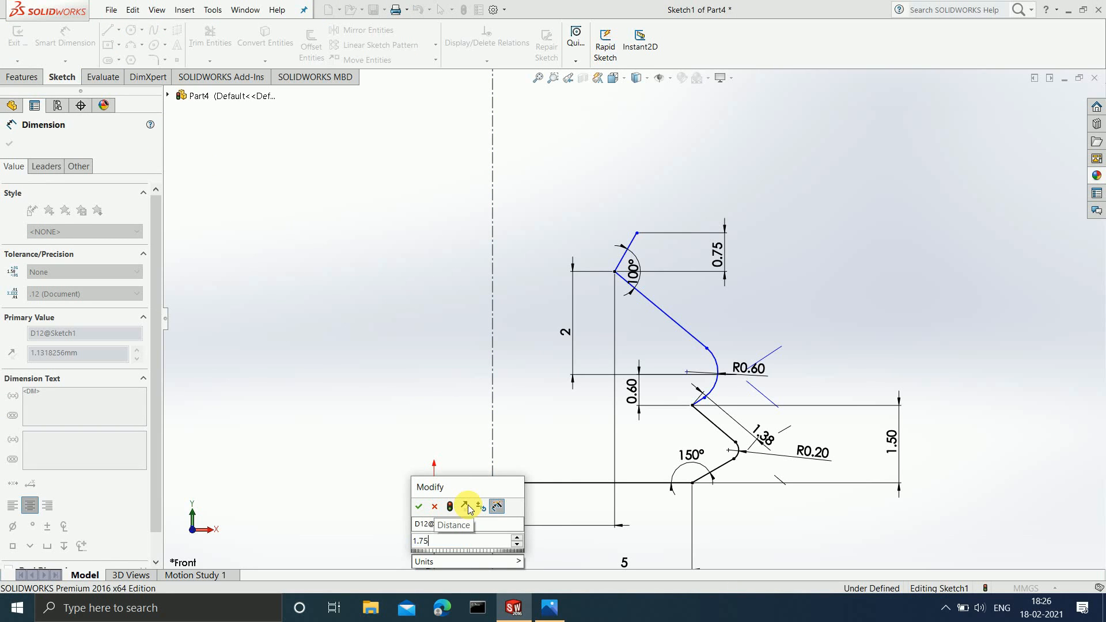
pyautogui.press('Return')
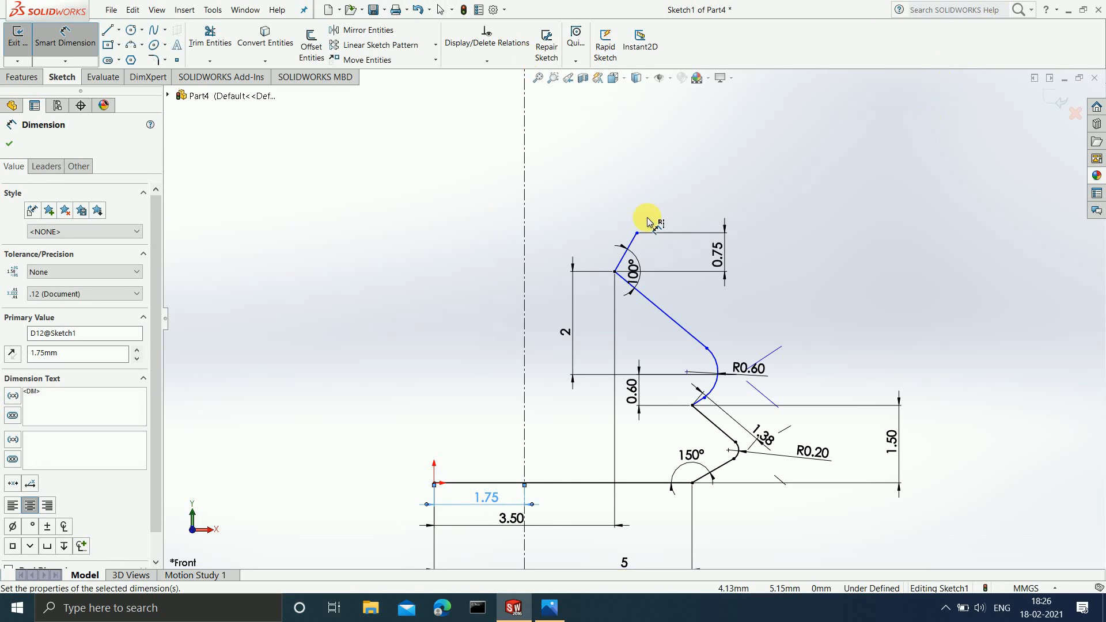
pyautogui.scroll(2, 646, 215)
pyautogui.scroll(4, 646, 200)
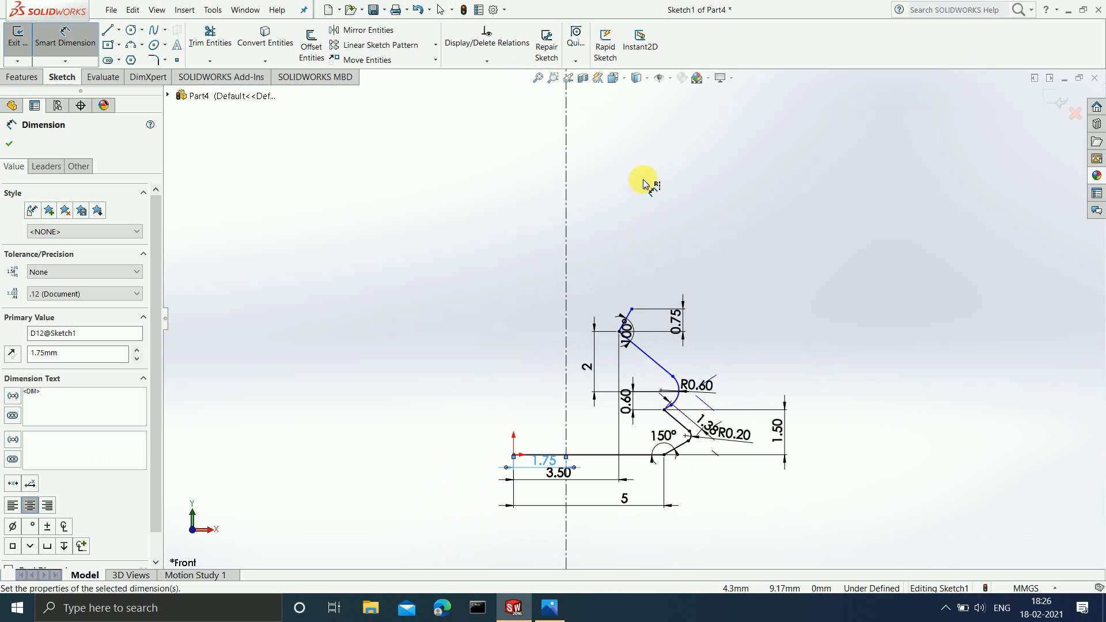
pyautogui.press('Escape')
# Step: Sketch a three-point arc of about 9.4 mm radius from the short line's top endpoint up to the centerline, bulging toward the centerline
pyautogui.scroll(-4, 669, 348)
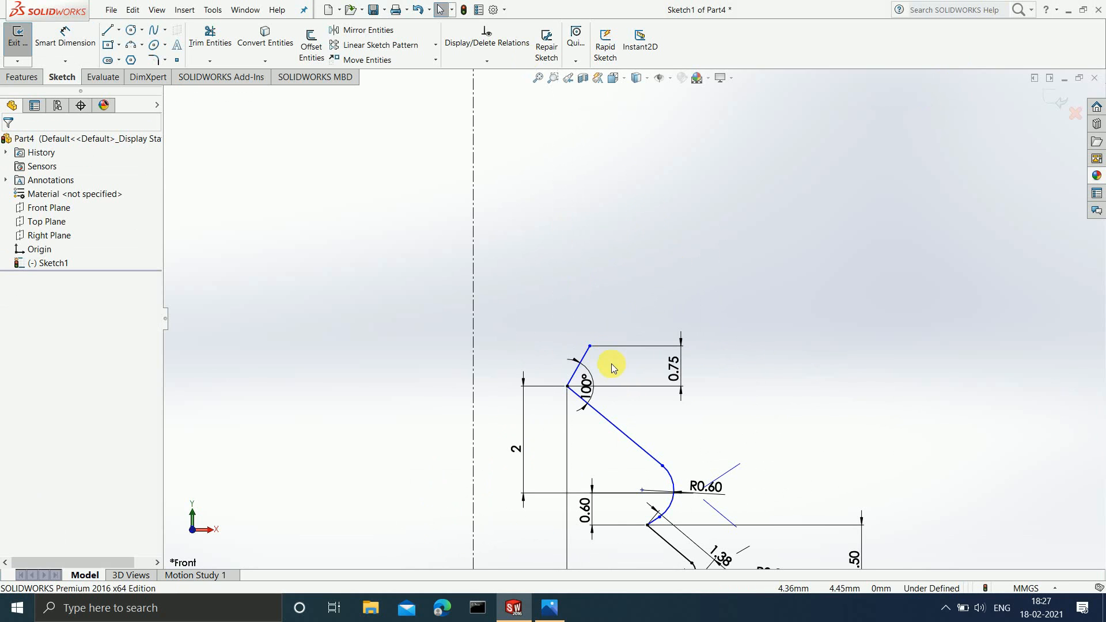
pyautogui.scroll(3, 544, 243)
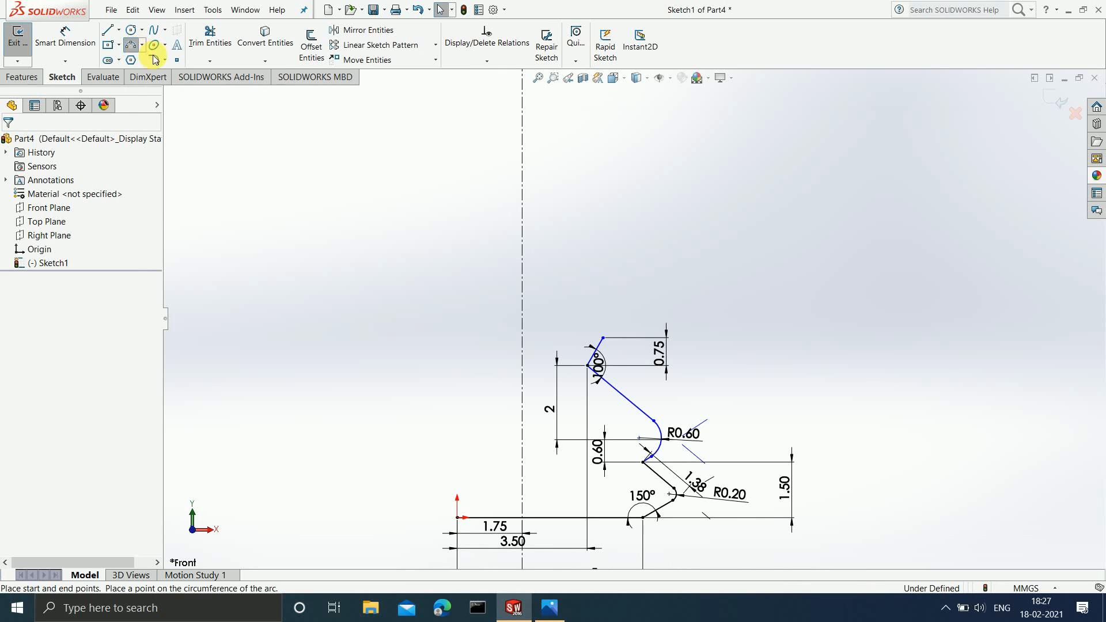
pyautogui.click(133, 47)
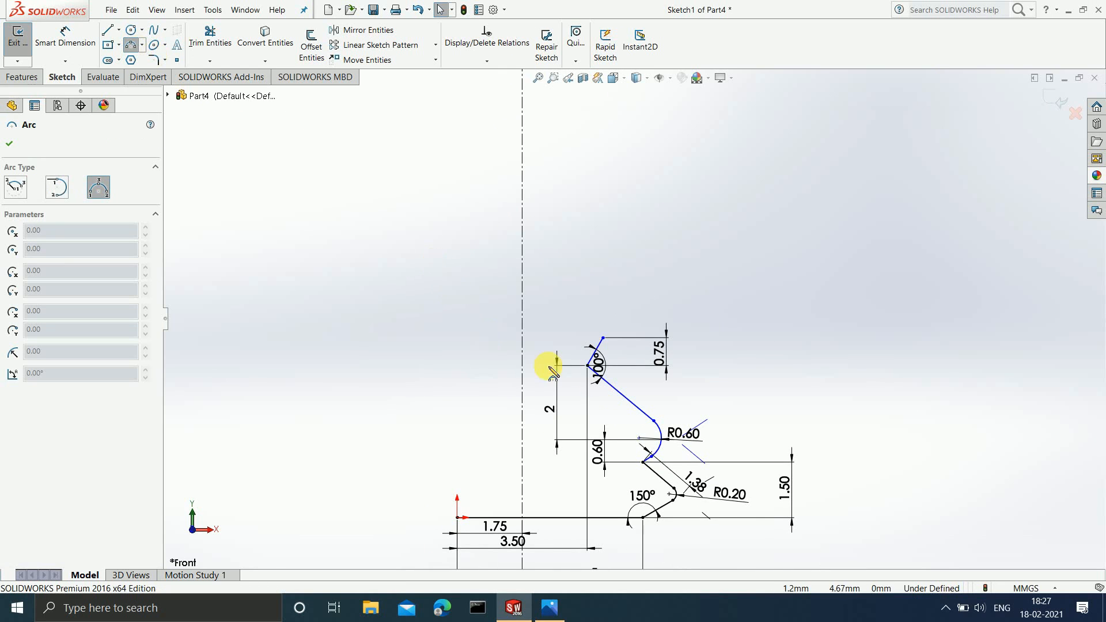
pyautogui.click(603, 338)
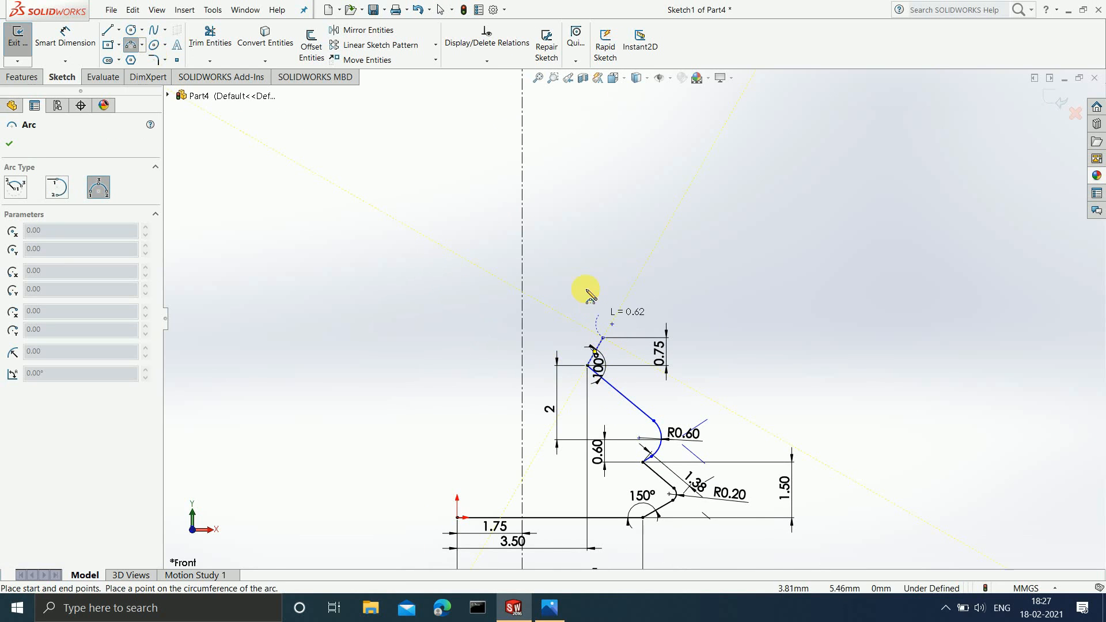
pyautogui.click(522, 104)
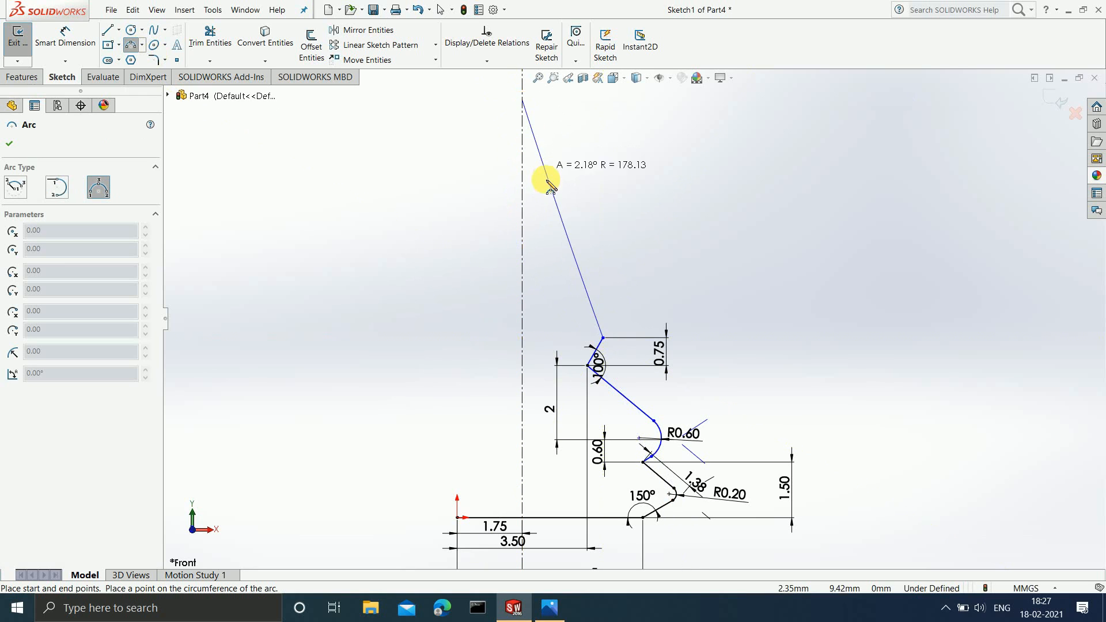
pyautogui.click(544, 237)
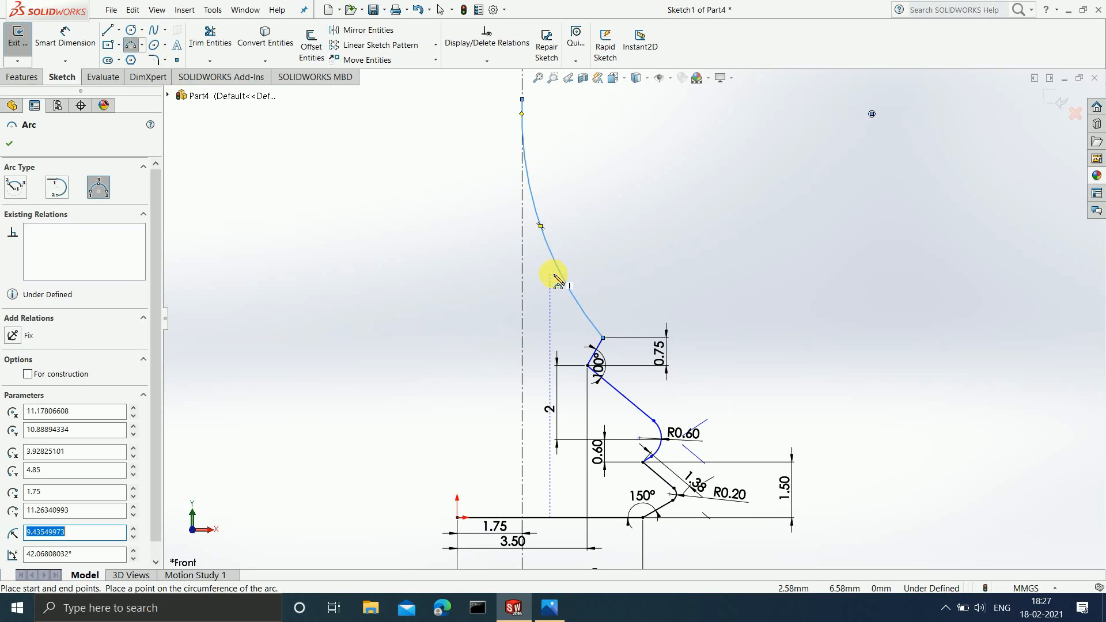
pyautogui.press('Escape')
pyautogui.scroll(3, 583, 167)
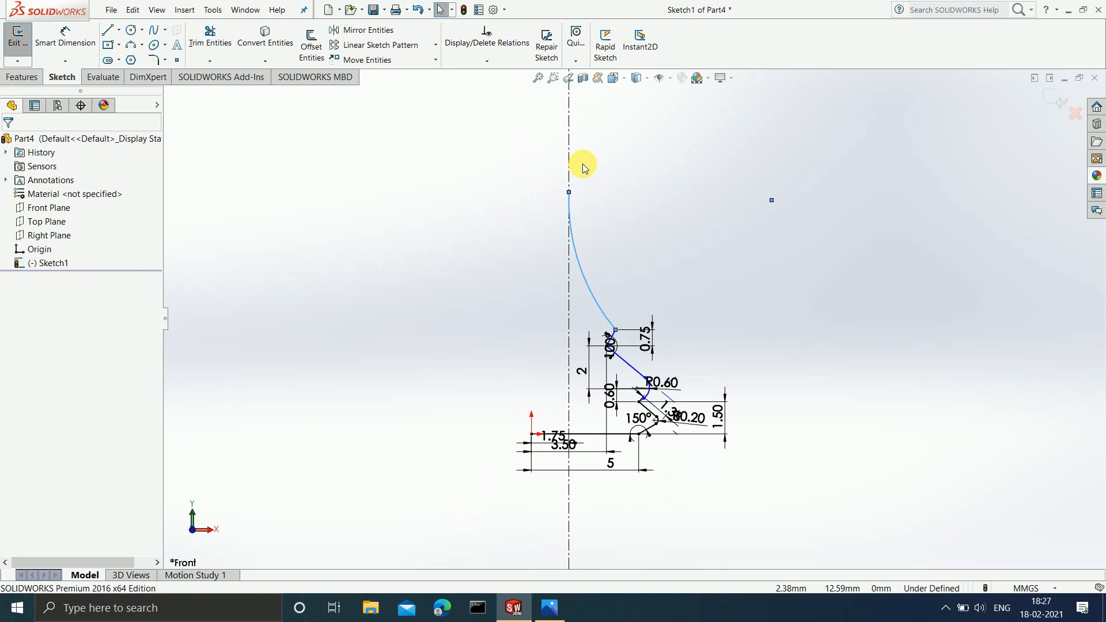
# Step: Per the next reference image, dimension the vertical distance between the stem arc's endpoints as 10 mm
pyautogui.scroll(-2, 583, 164)
pyautogui.click(566, 615)
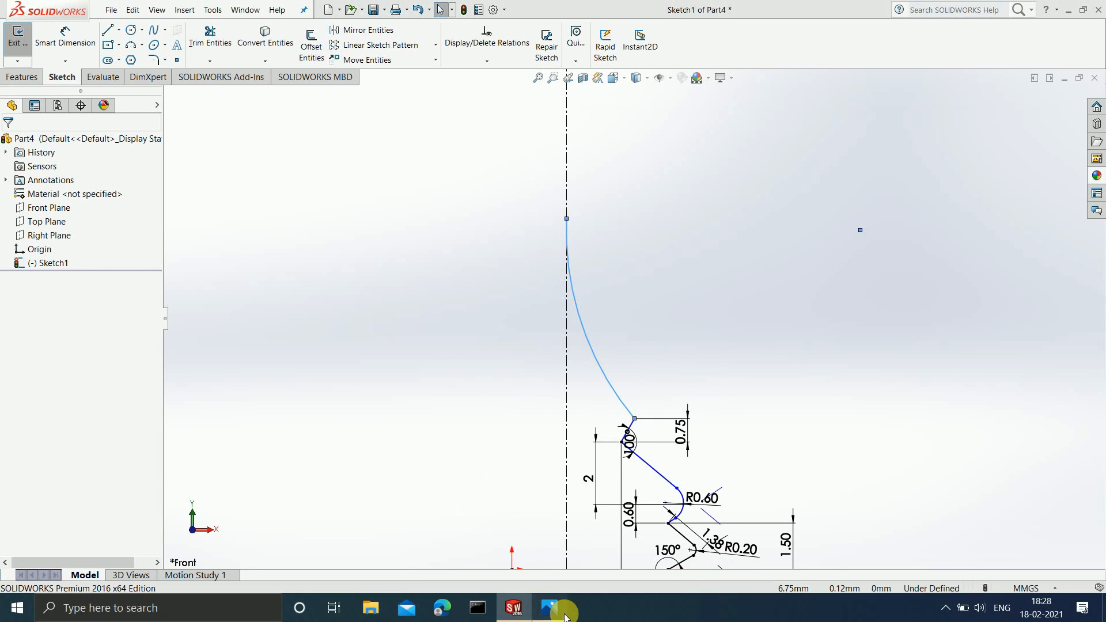
pyautogui.moveTo(1094, 359)
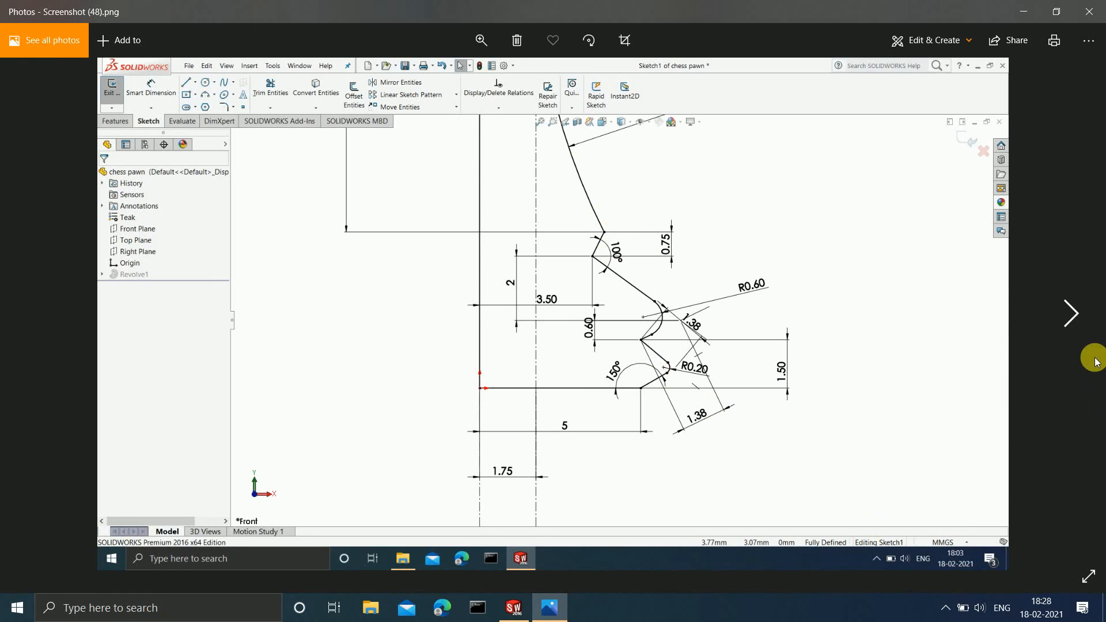
pyautogui.click(1080, 311)
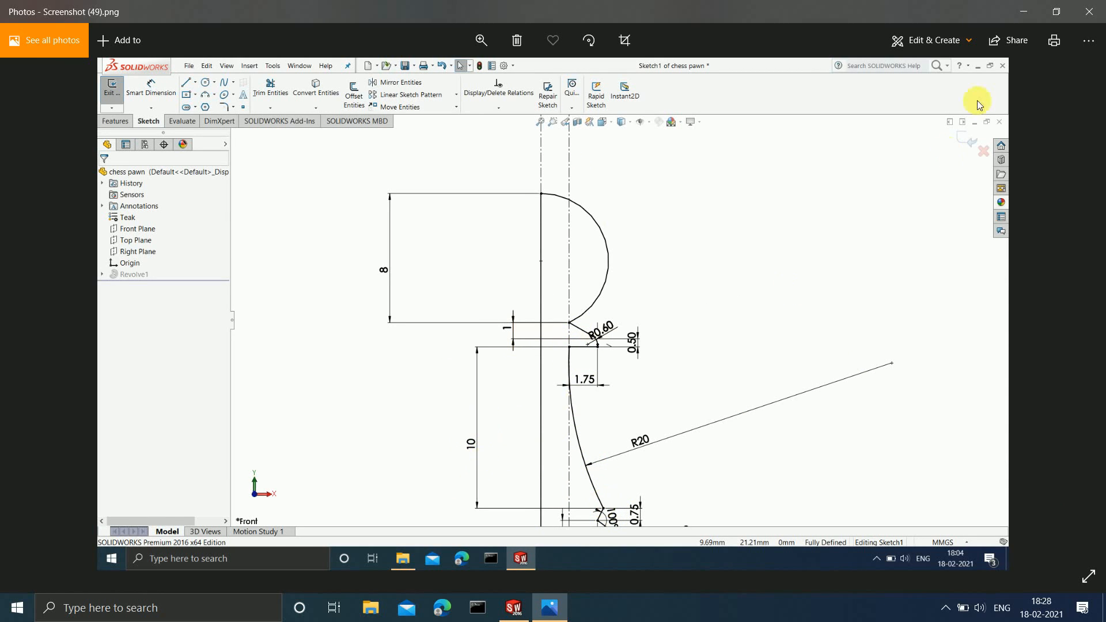
pyautogui.click(1024, 12)
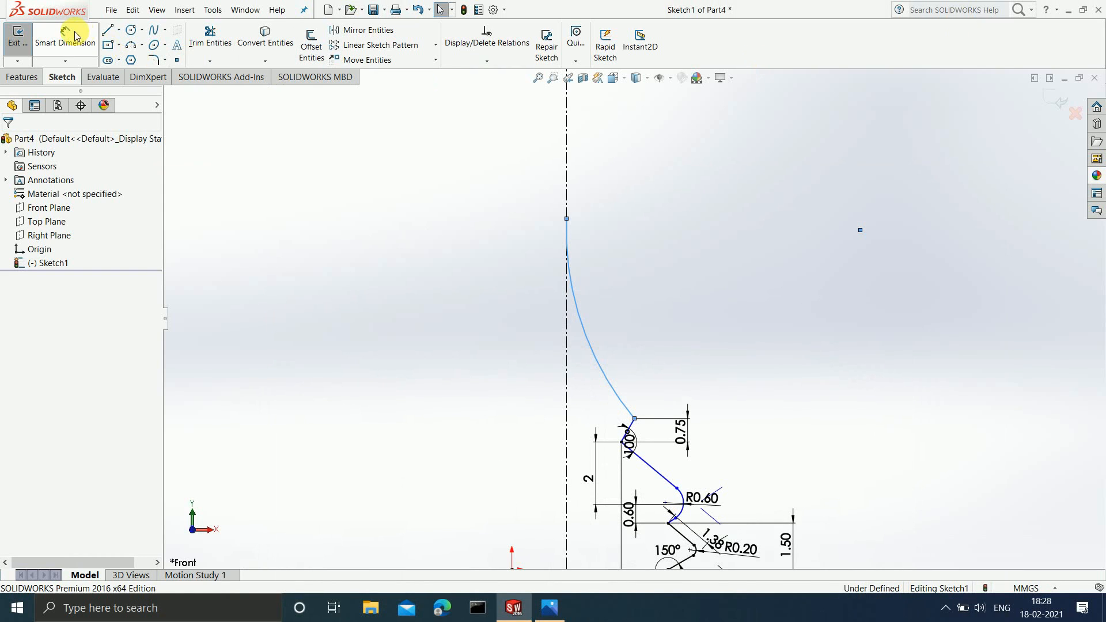
pyautogui.click(75, 37)
pyautogui.press('Escape')
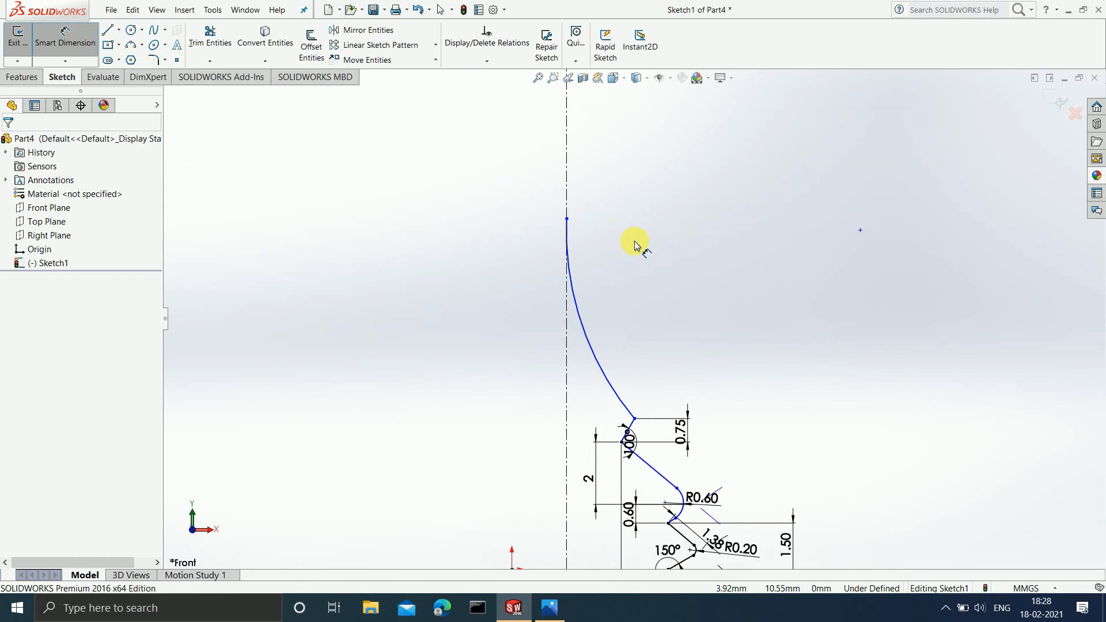
pyautogui.click(567, 219)
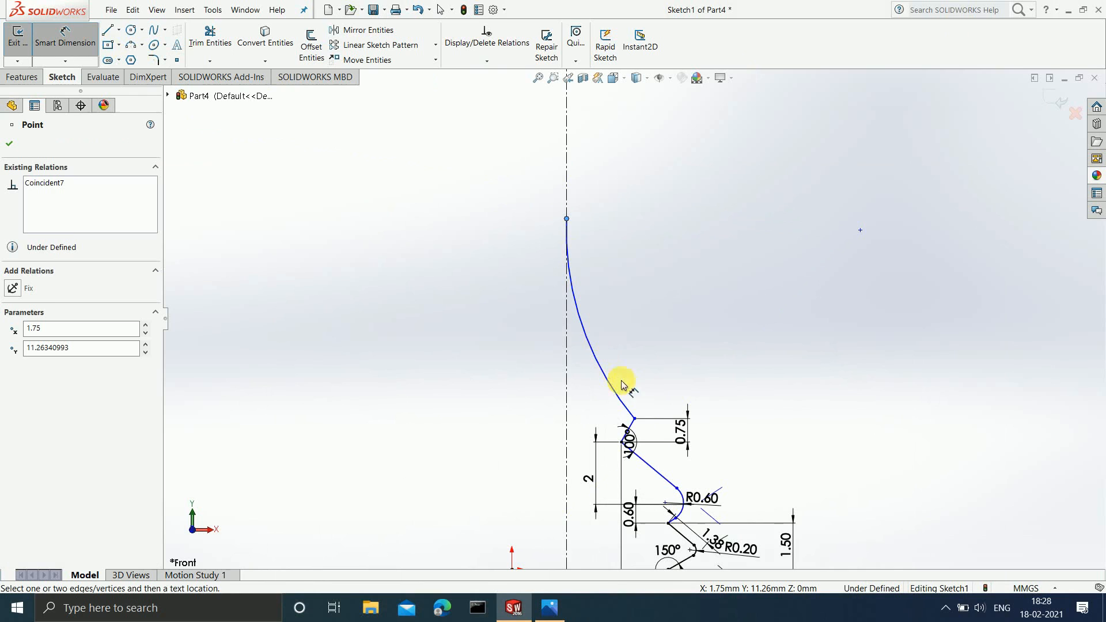
pyautogui.click(636, 420)
pyautogui.click(451, 348)
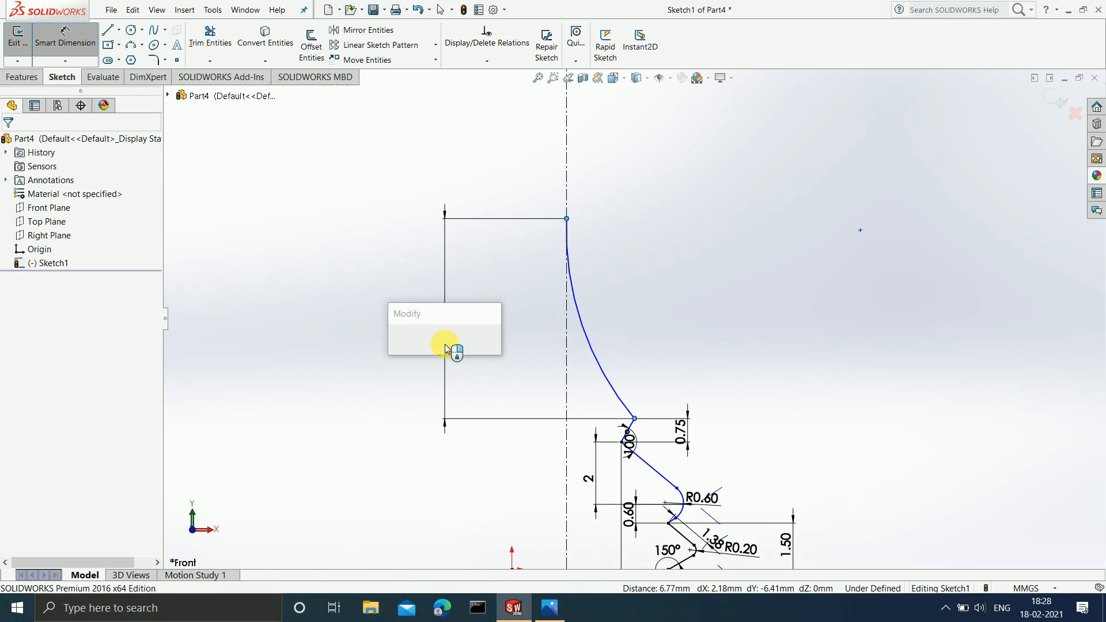
pyautogui.write('10')
pyautogui.press('Return')
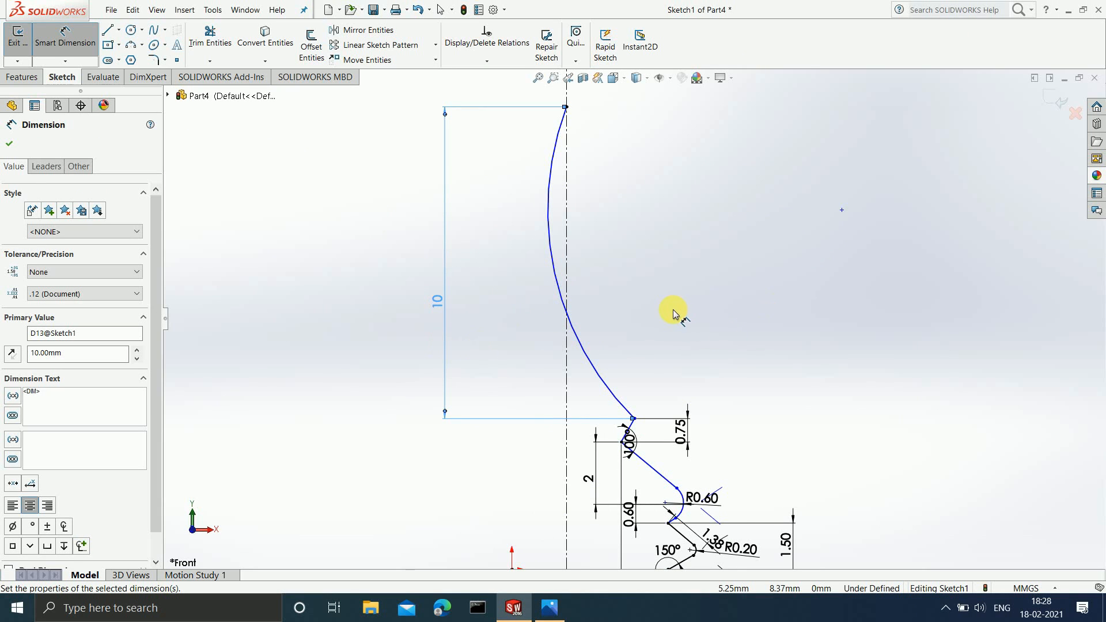
# Step: Check the reference image and dimension the stem arc's radius as 20 mm
pyautogui.click(550, 608)
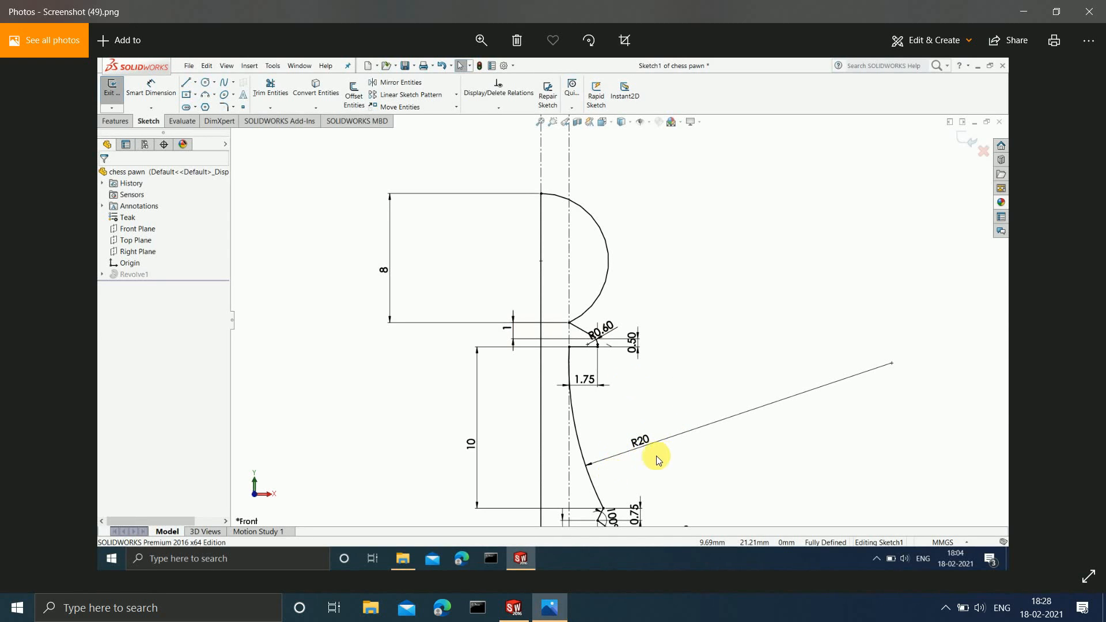
pyautogui.click(1024, 11)
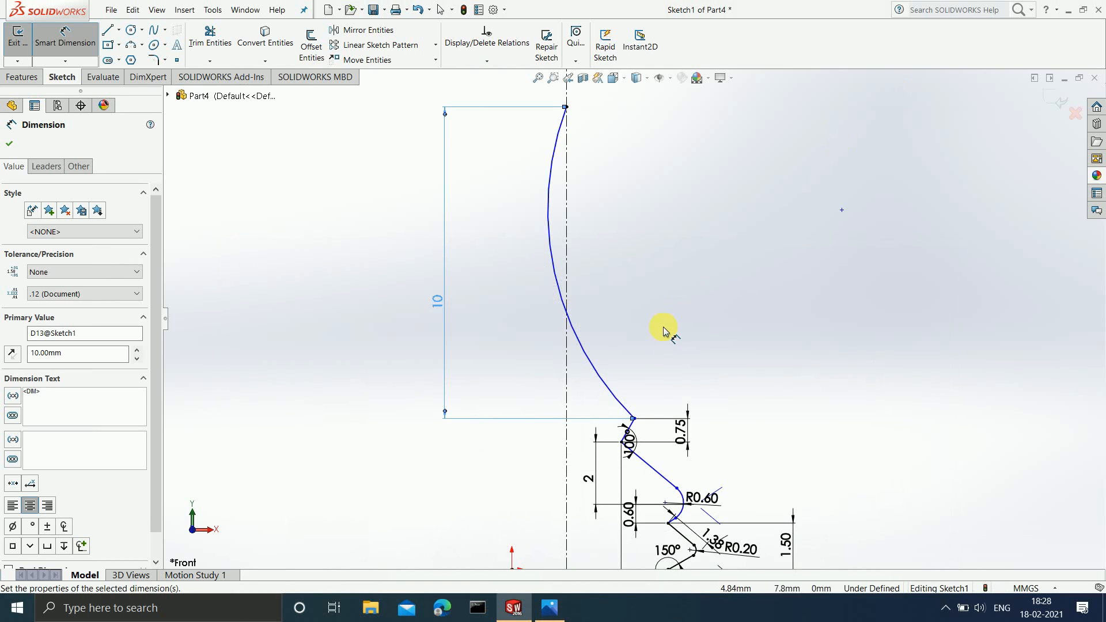
pyautogui.click(601, 377)
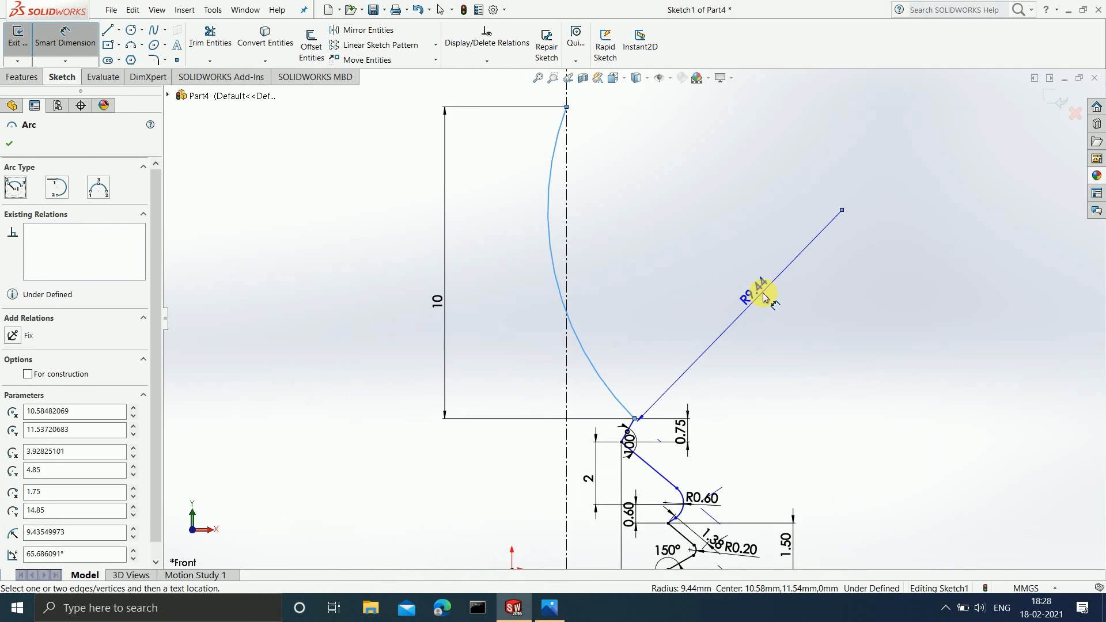
pyautogui.click(729, 272)
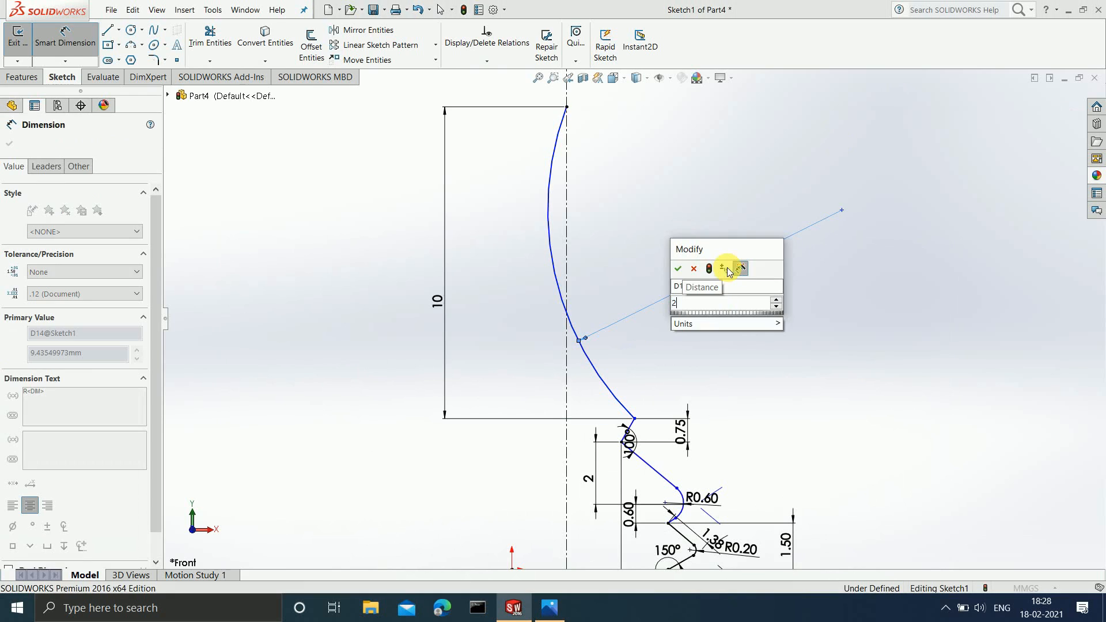
pyautogui.write('20')
pyautogui.press('Return')
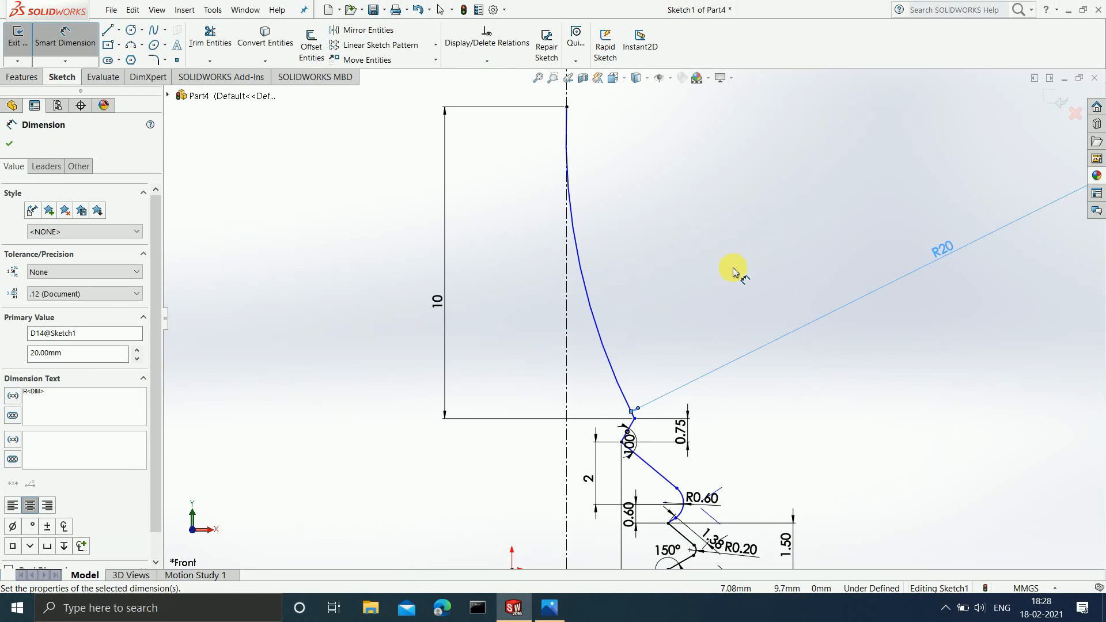
# Step: Following the reference image, sketch a horizontal line about 1.5 mm long outward from the stem arc's top endpoint on the centerline
pyautogui.click(549, 607)
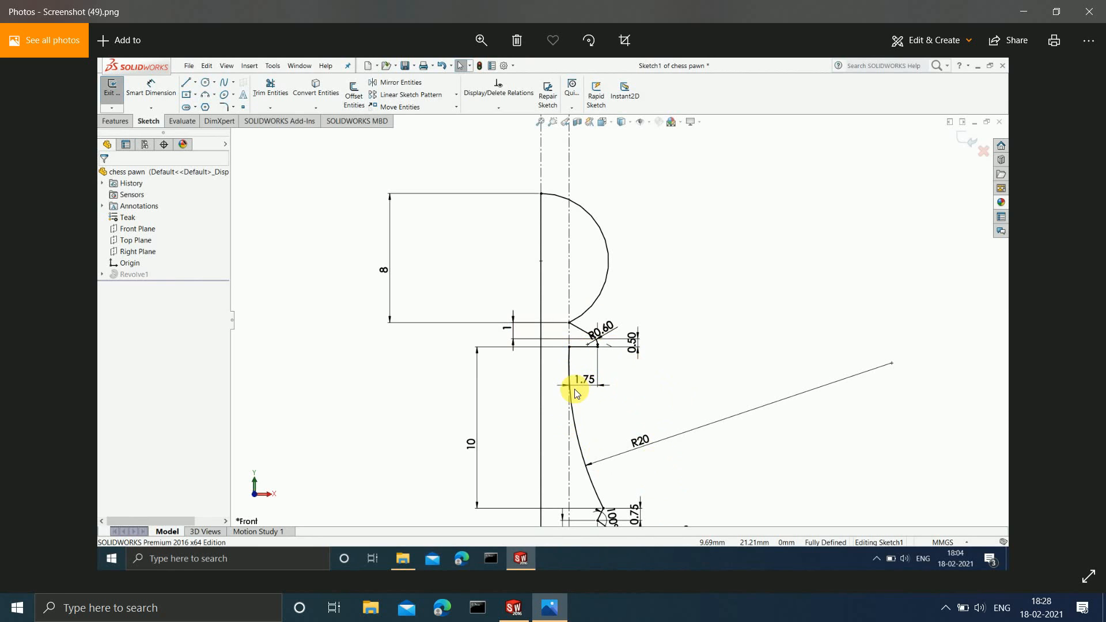
pyautogui.click(1024, 12)
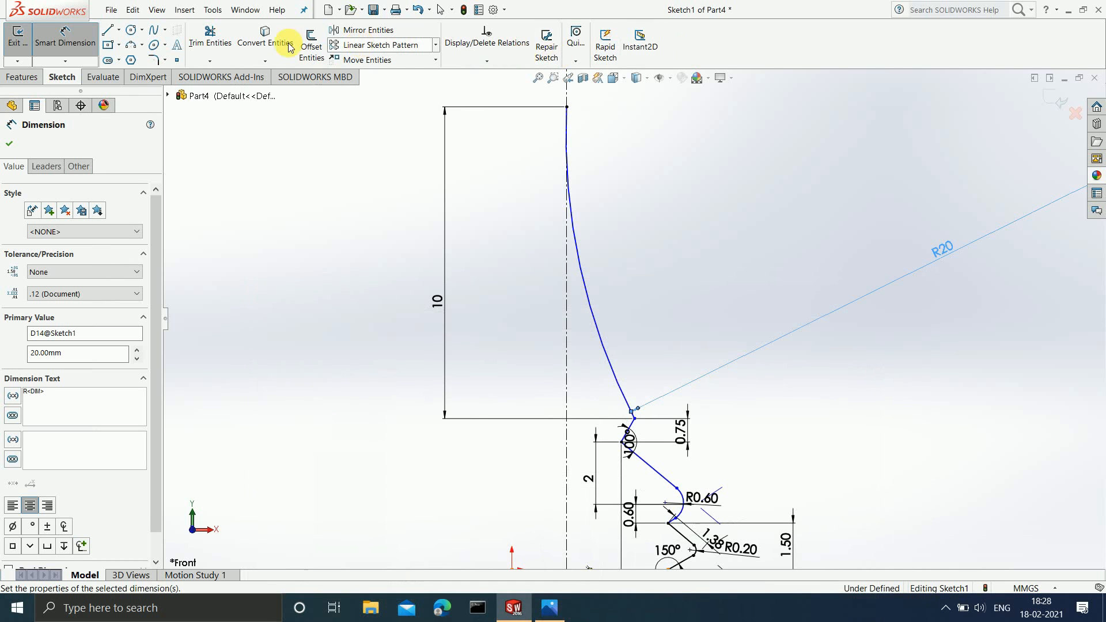
pyautogui.click(107, 30)
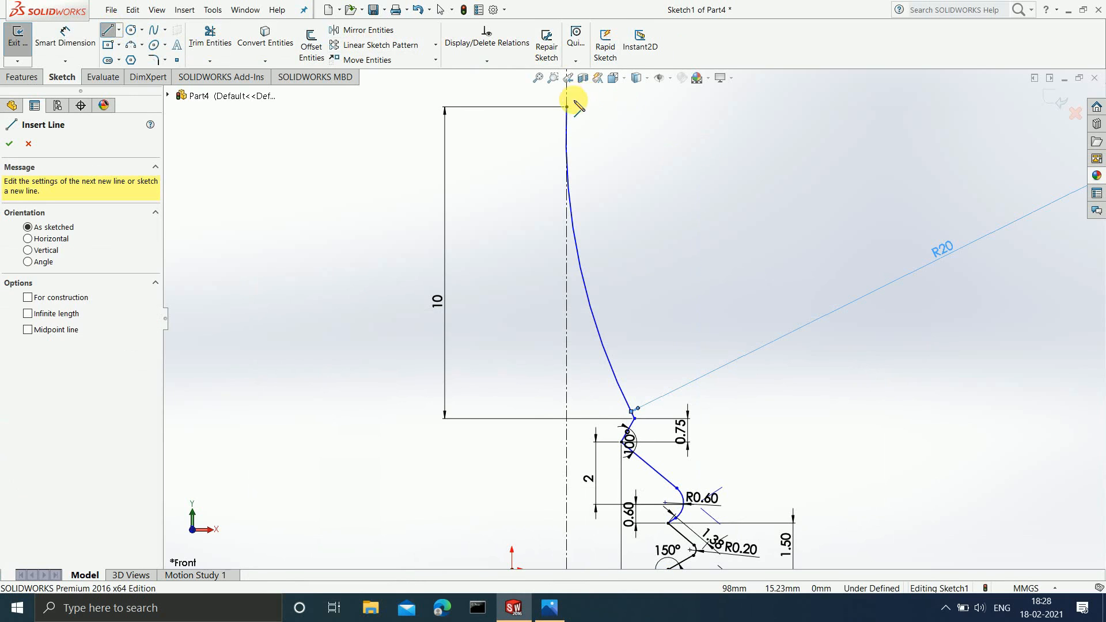
pyautogui.click(569, 106)
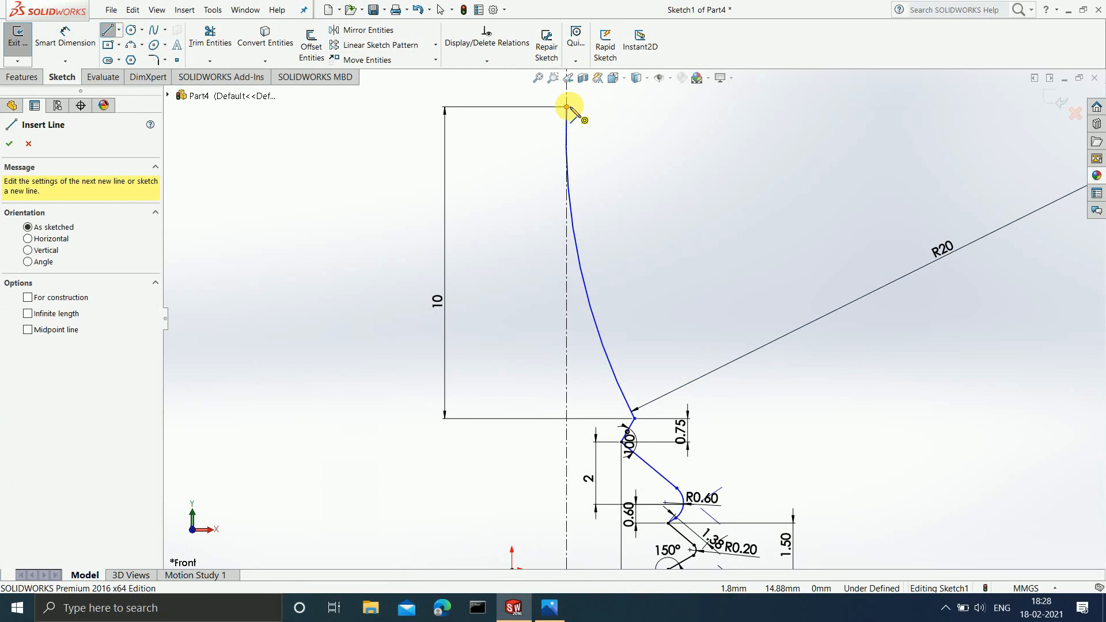
pyautogui.click(615, 106)
pyautogui.press('Escape')
# Step: Dimension the length of the horizontal line above the stem as 1.75 mm
pyautogui.click(66, 36)
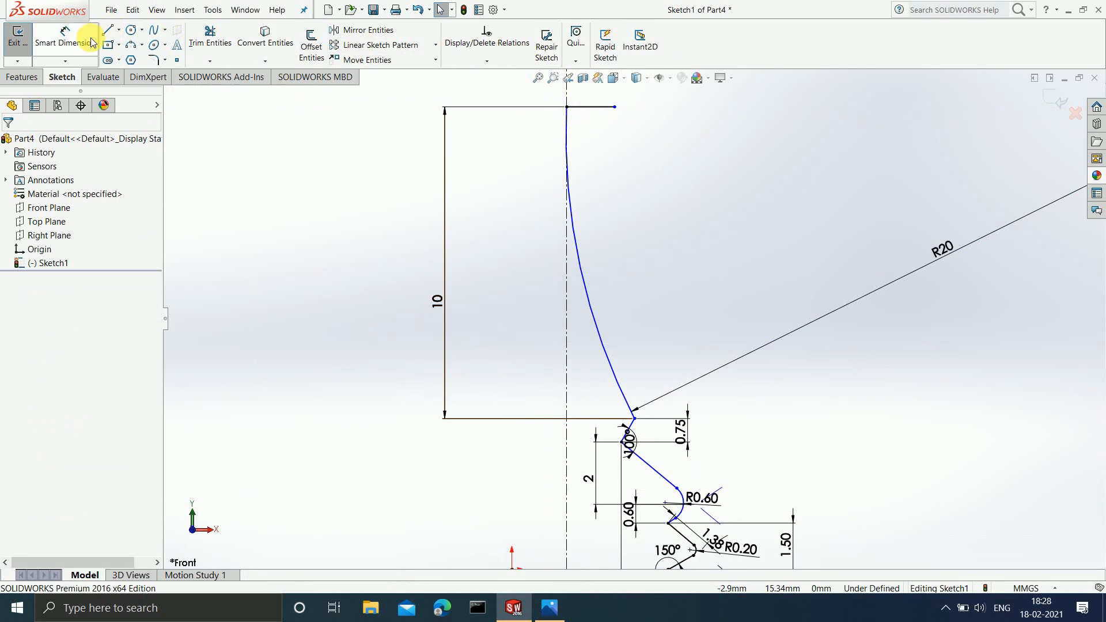
pyautogui.click(597, 109)
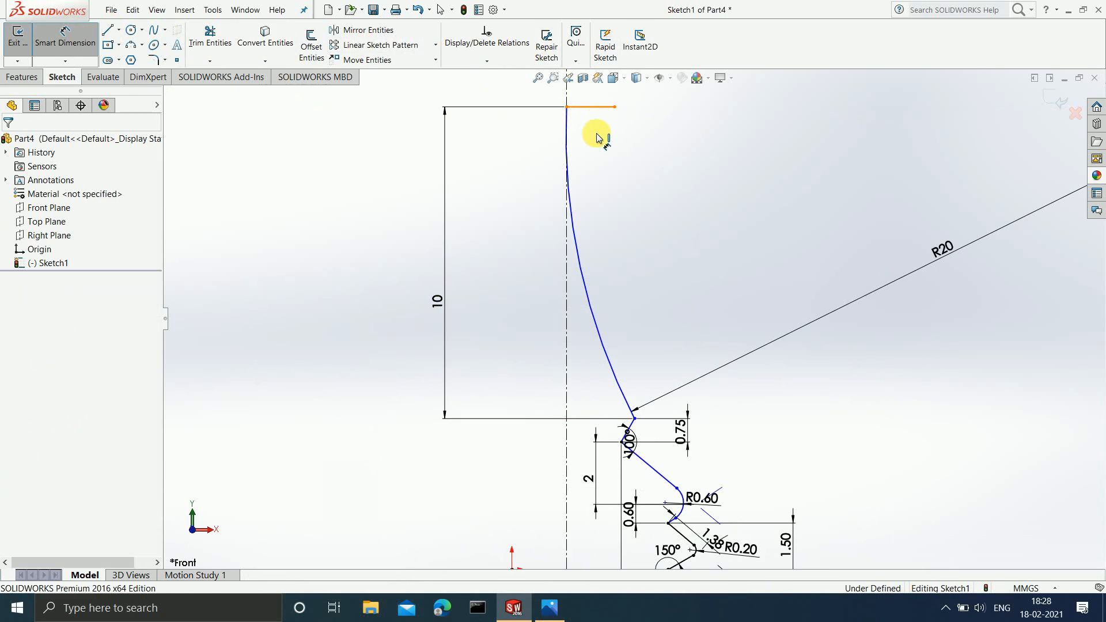
pyautogui.click(600, 137)
pyautogui.write('1.75')
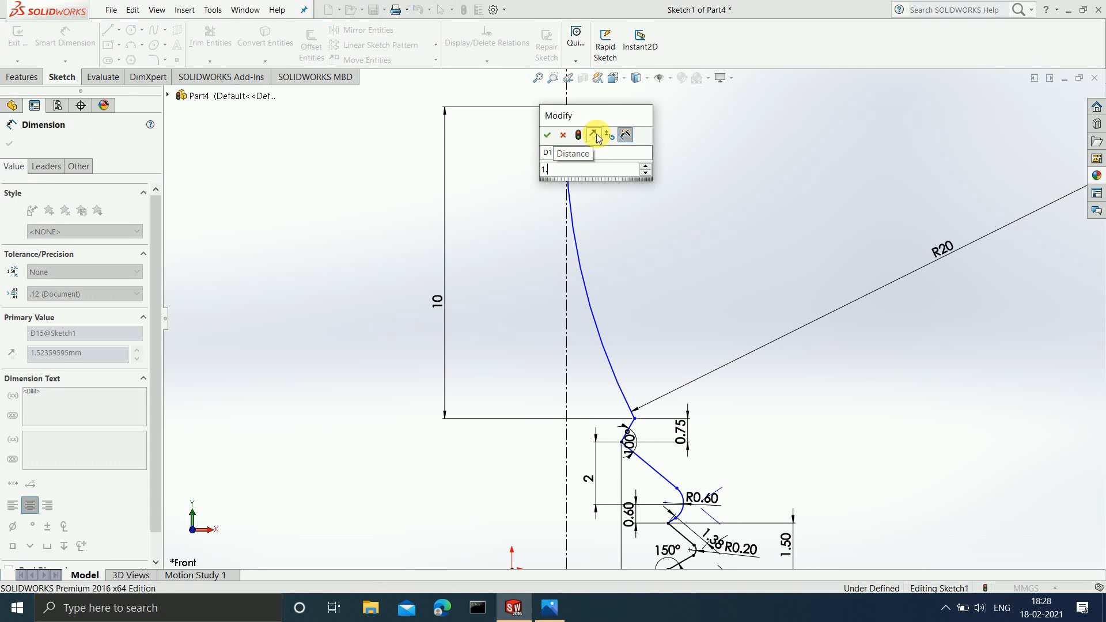
pyautogui.press('Return')
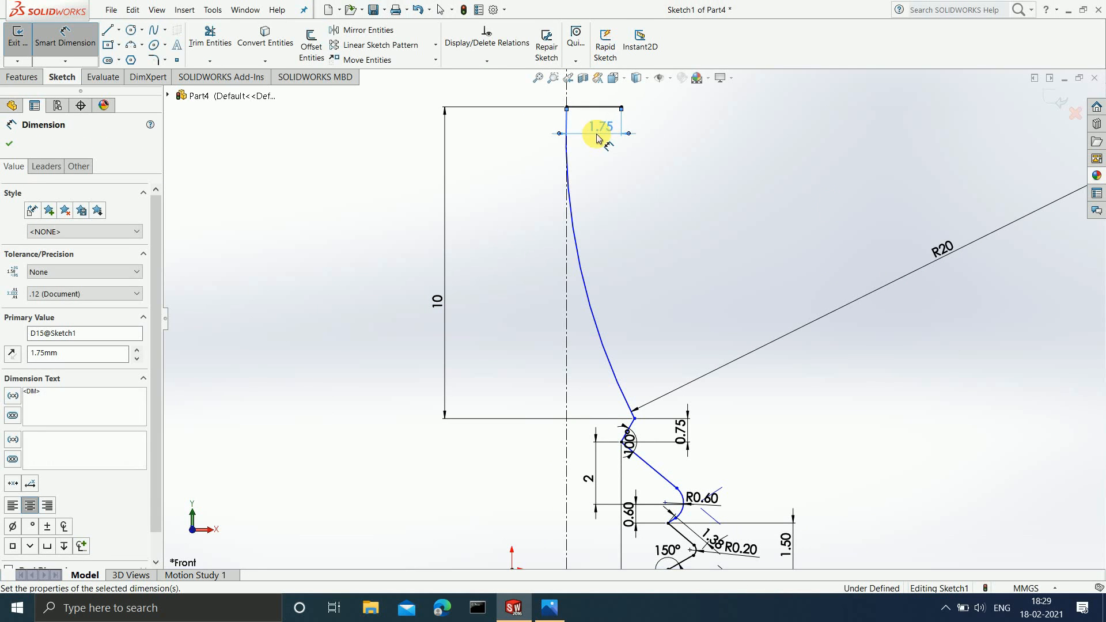
# Step: Following the reference image, sketch a vertical line about 1.1 mm long upward from the outer end of the 1.75 mm line
pyautogui.click(550, 608)
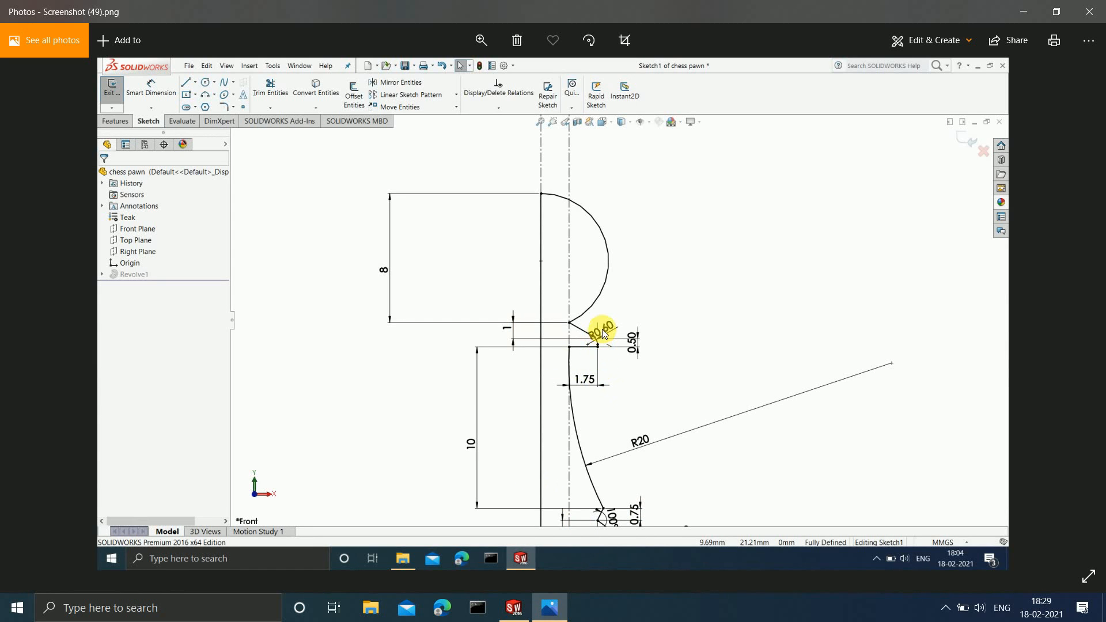
pyautogui.click(1024, 12)
pyautogui.scroll(2, 610, 134)
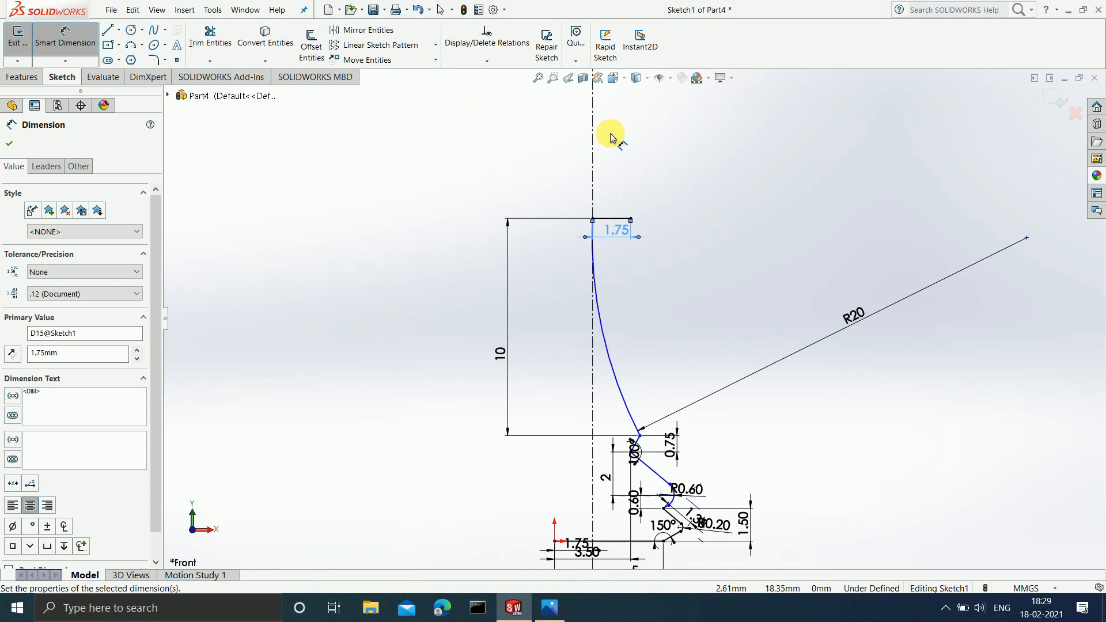
pyautogui.scroll(-1, 611, 135)
pyautogui.click(107, 28)
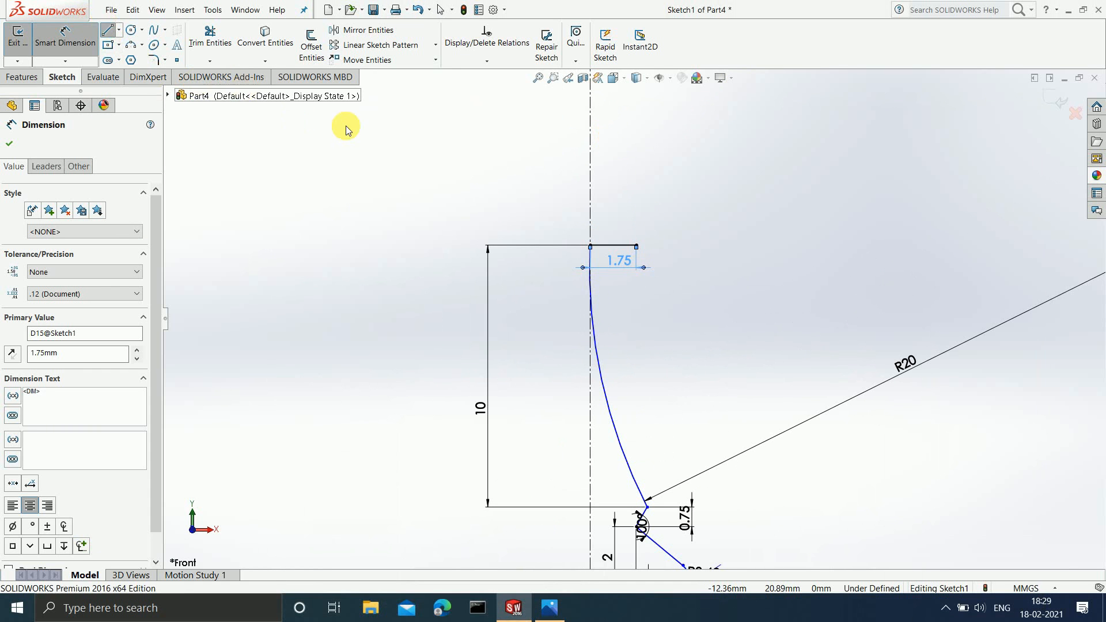
pyautogui.click(636, 246)
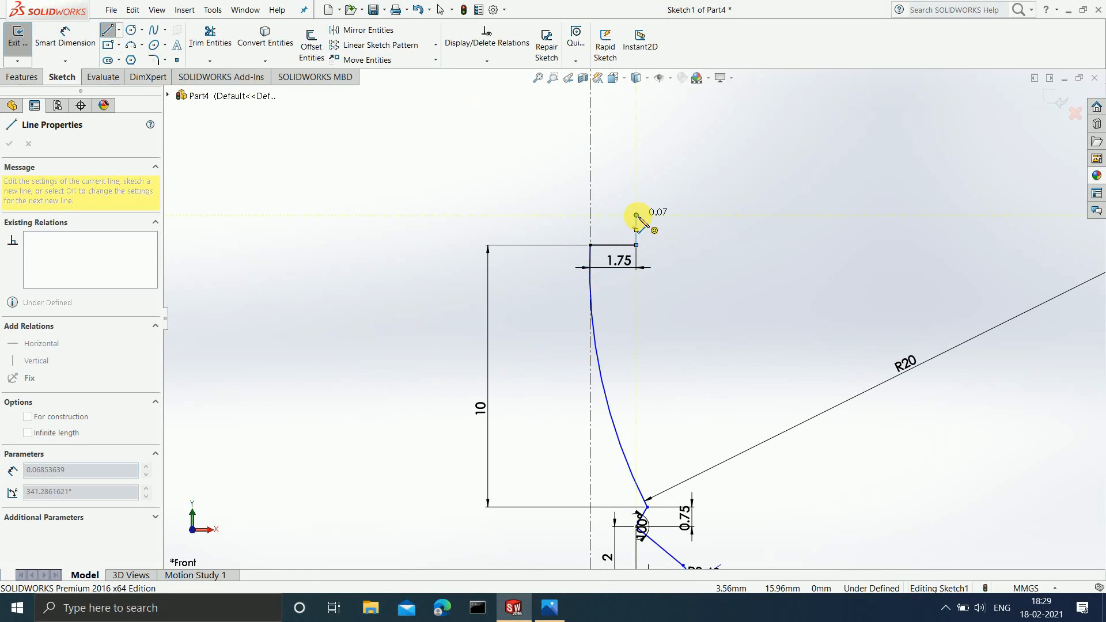
pyautogui.doubleClick(636, 216)
# Step: Dimension the length of the short vertical collar line as 0.5 mm
pyautogui.click(64, 37)
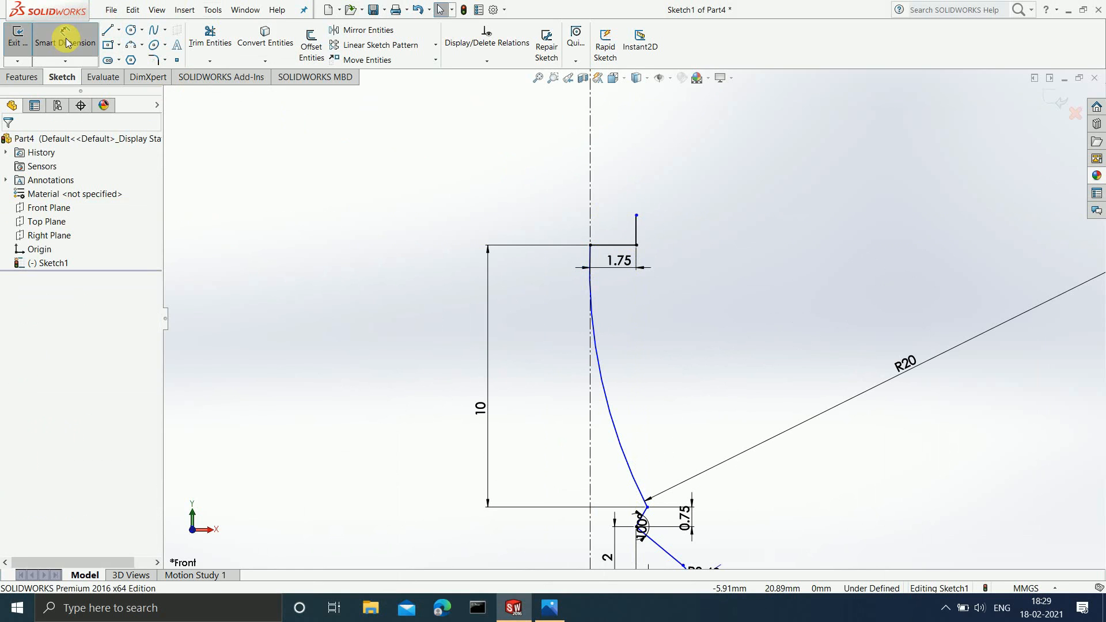
pyautogui.click(636, 230)
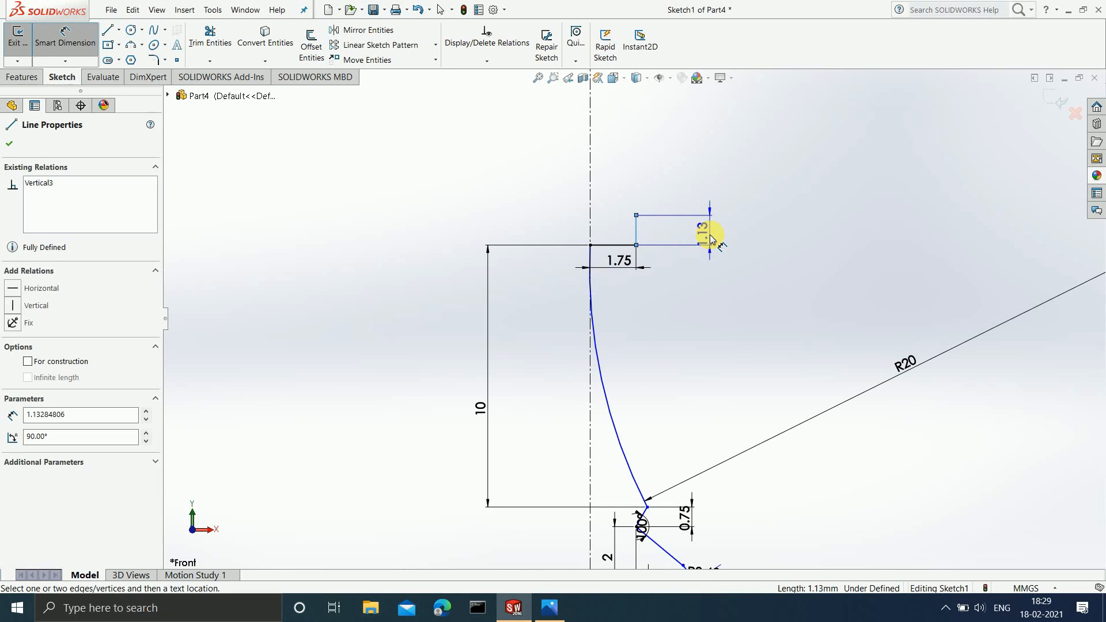
pyautogui.click(711, 236)
pyautogui.write('0.5')
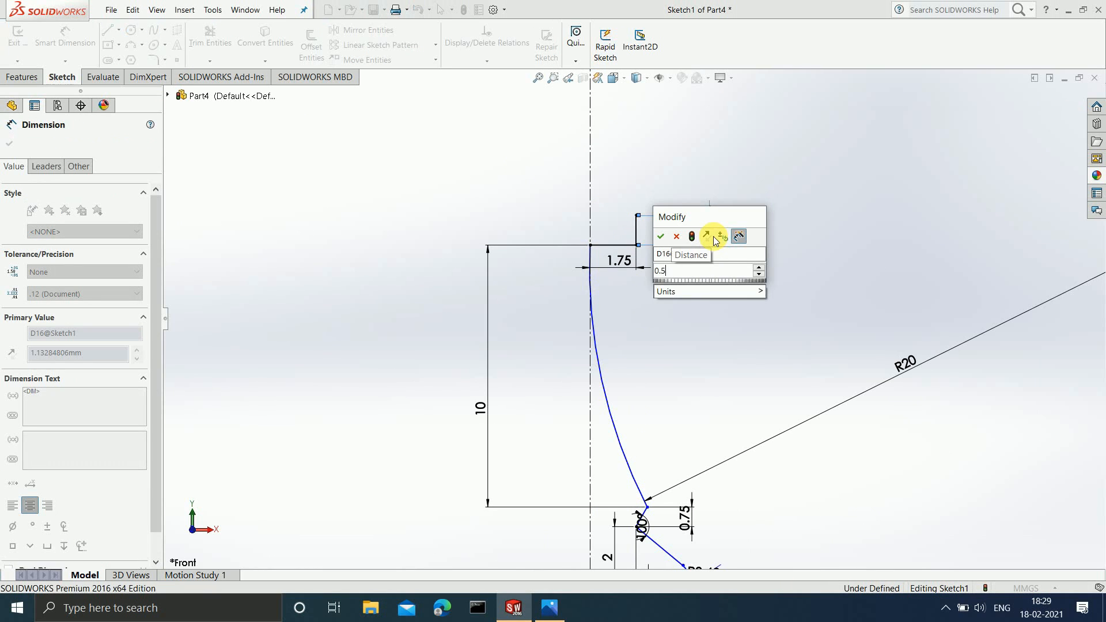
pyautogui.press('Return')
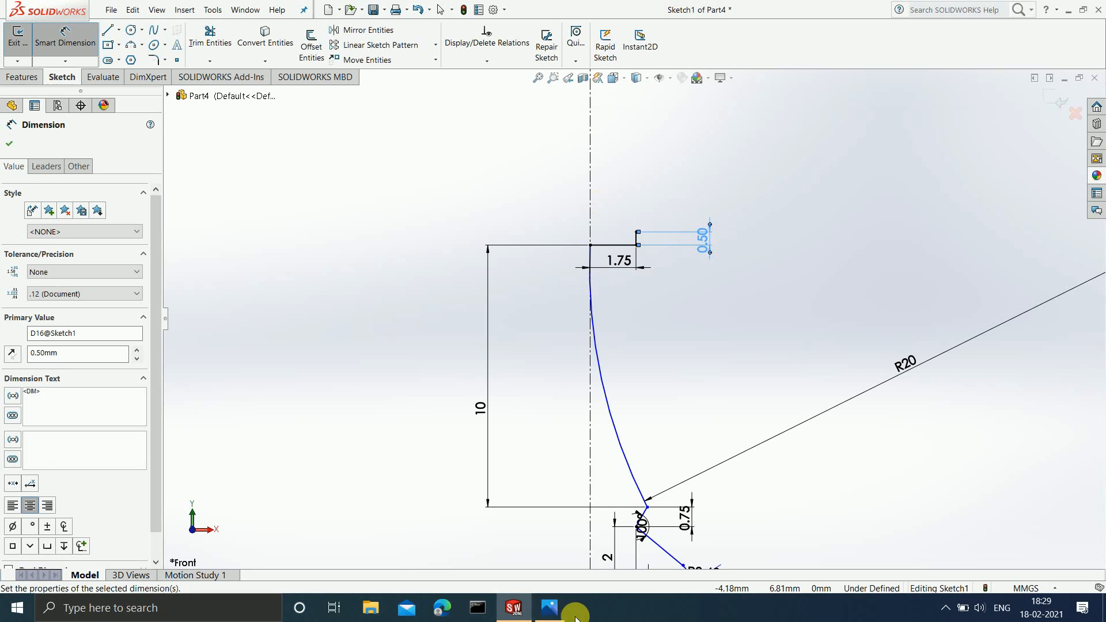
# Step: Following the reference image, sketch a sloping line about 2.3 mm long from the short vertical line's top endpoint up to the centerline
pyautogui.click(549, 608)
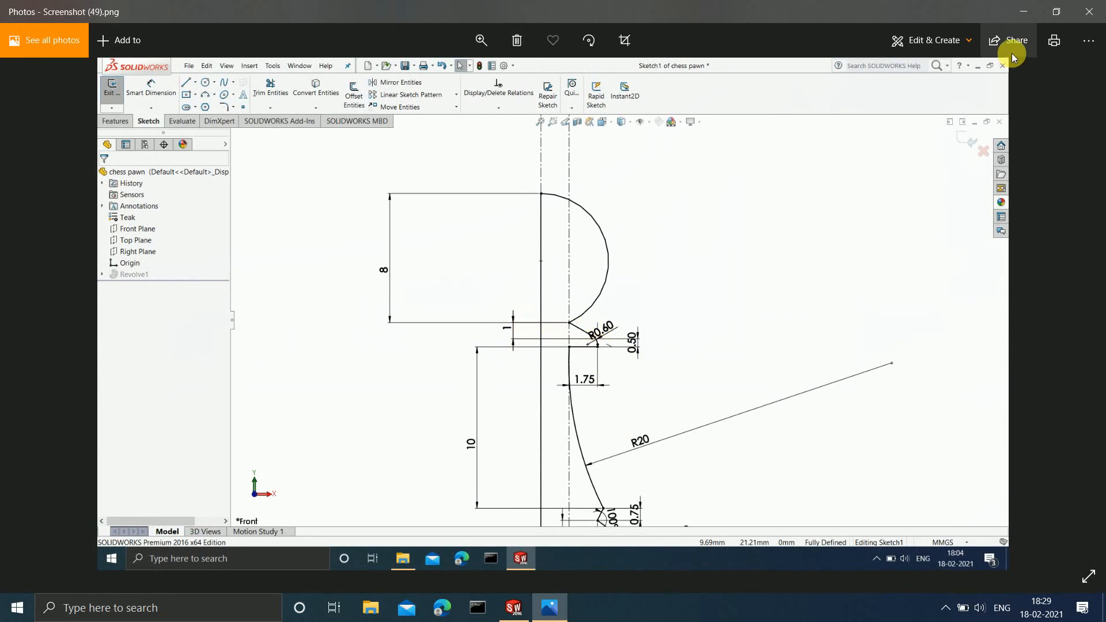
pyautogui.click(1023, 12)
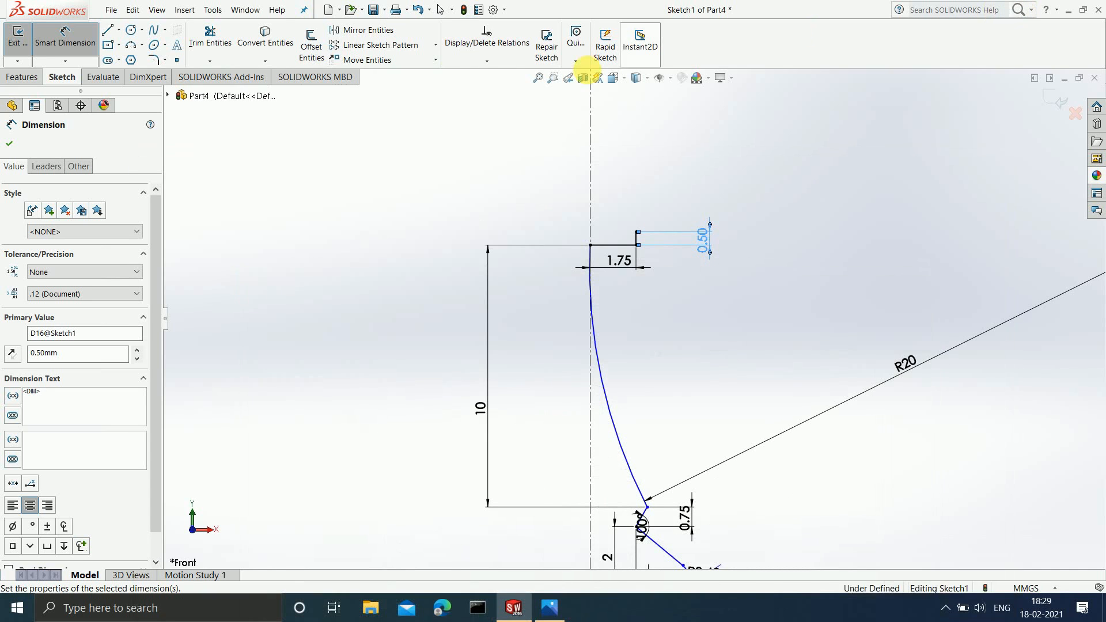
pyautogui.click(106, 30)
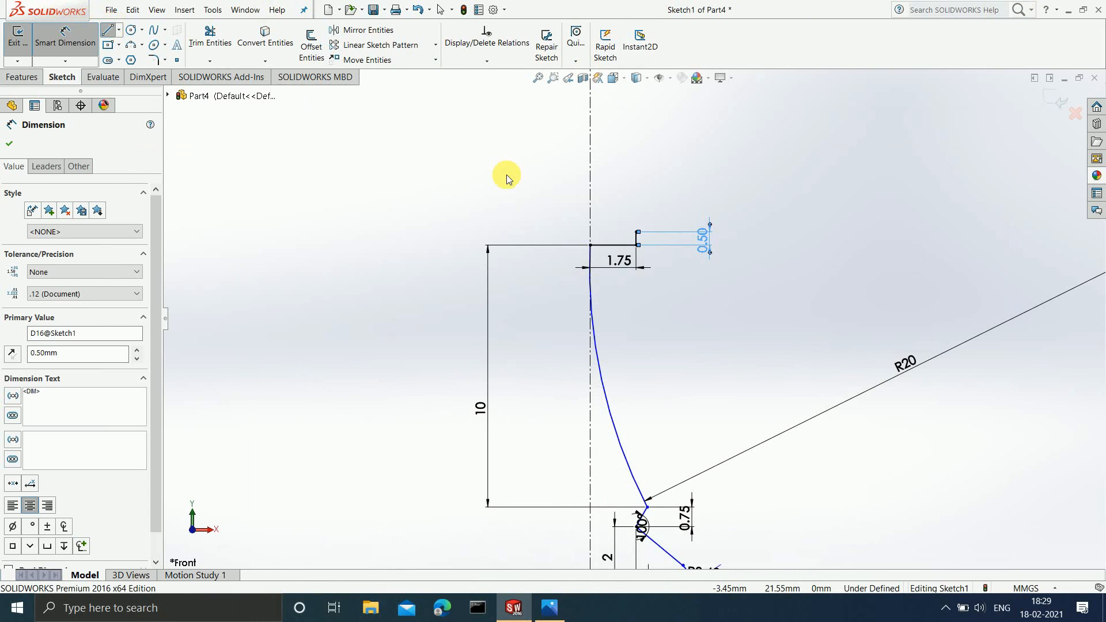
pyautogui.click(636, 232)
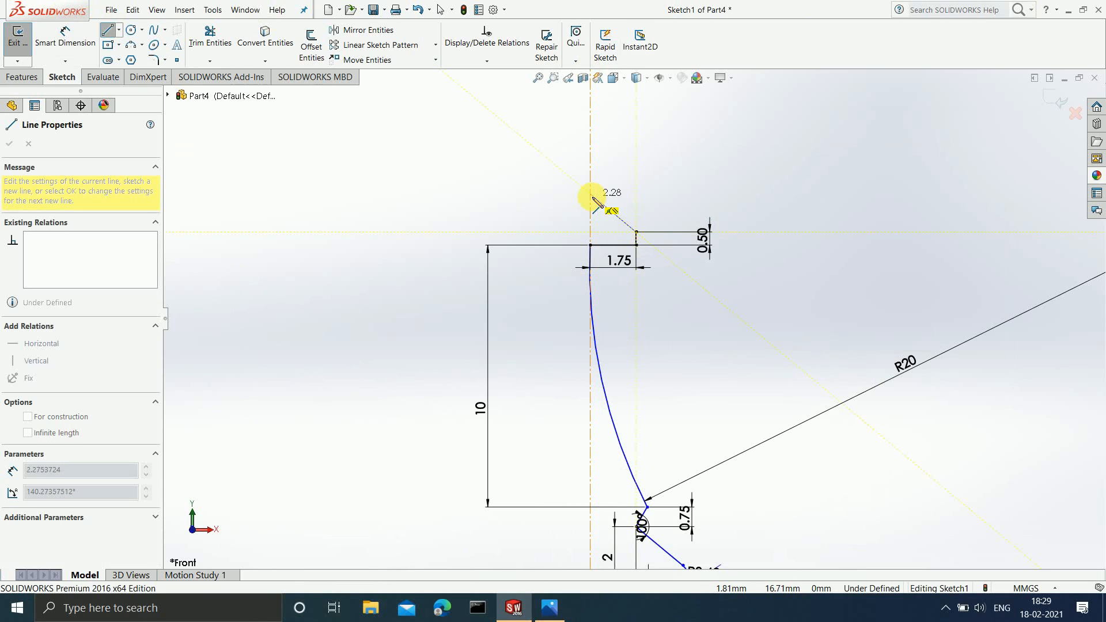
pyautogui.click(590, 193)
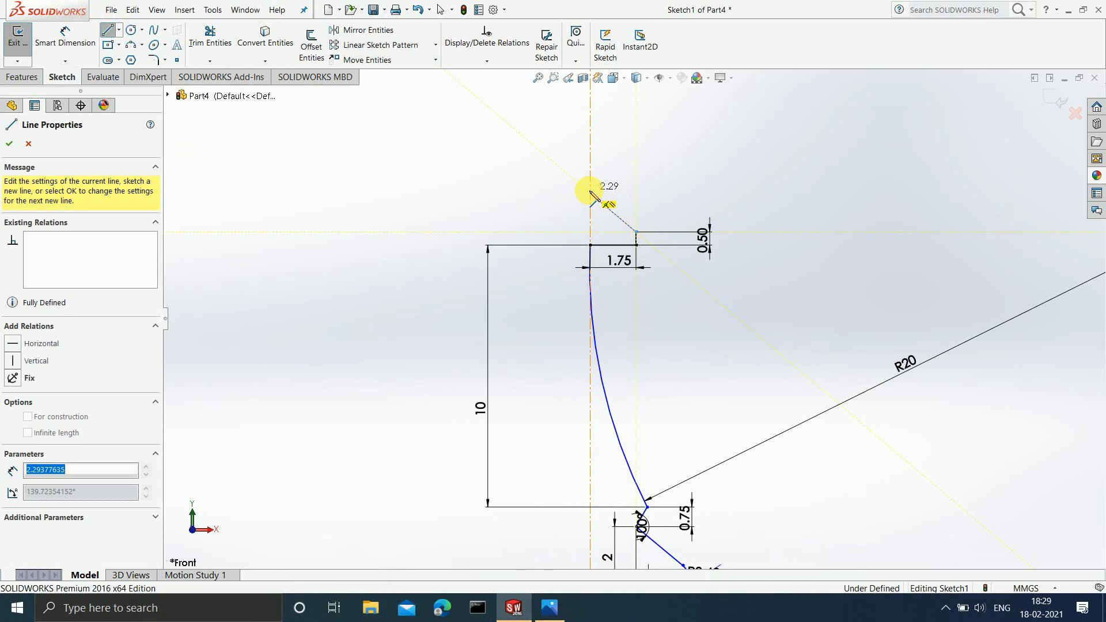
pyautogui.press('Escape')
pyautogui.press('Escape')
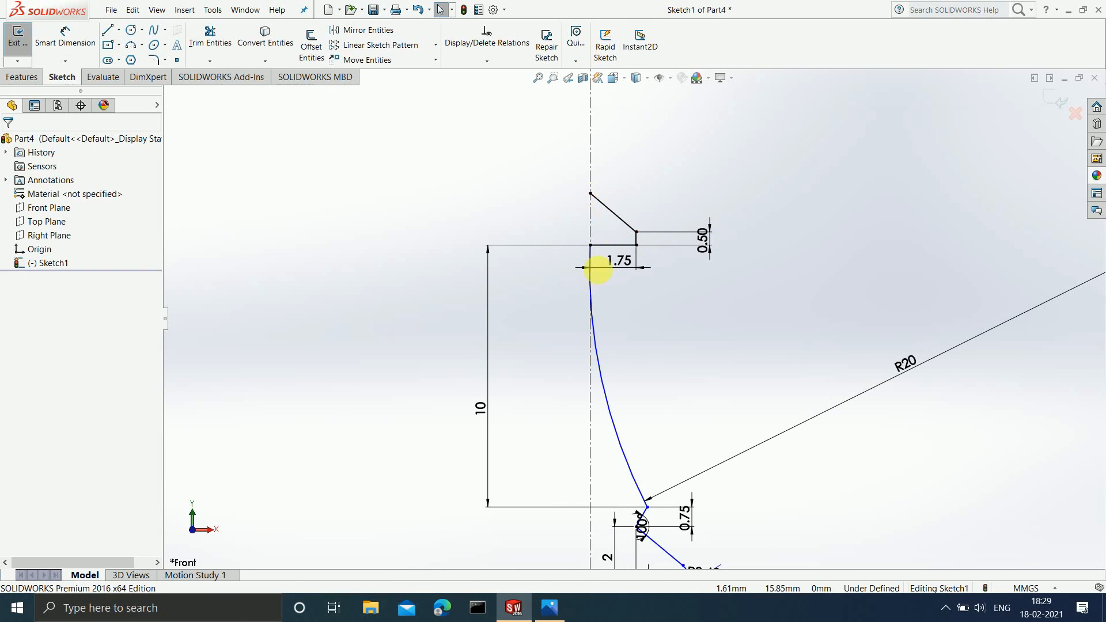
# Step: Following the reference image, add the vertical height between the sloping line's endpoints as a driven dimension
pyautogui.click(560, 607)
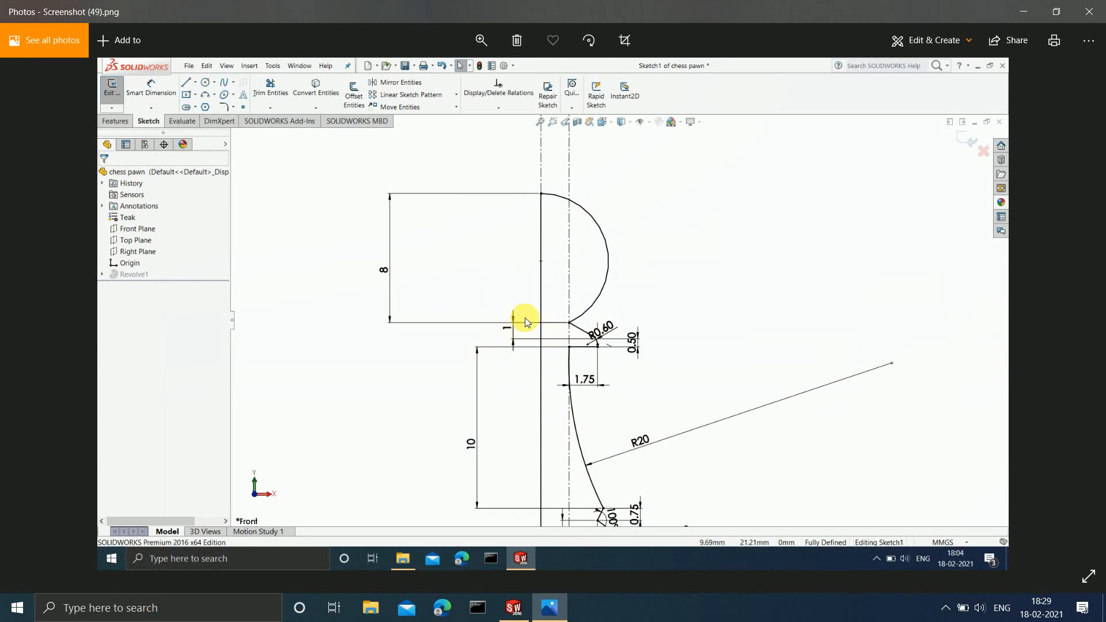
pyautogui.click(1020, 13)
pyautogui.click(65, 35)
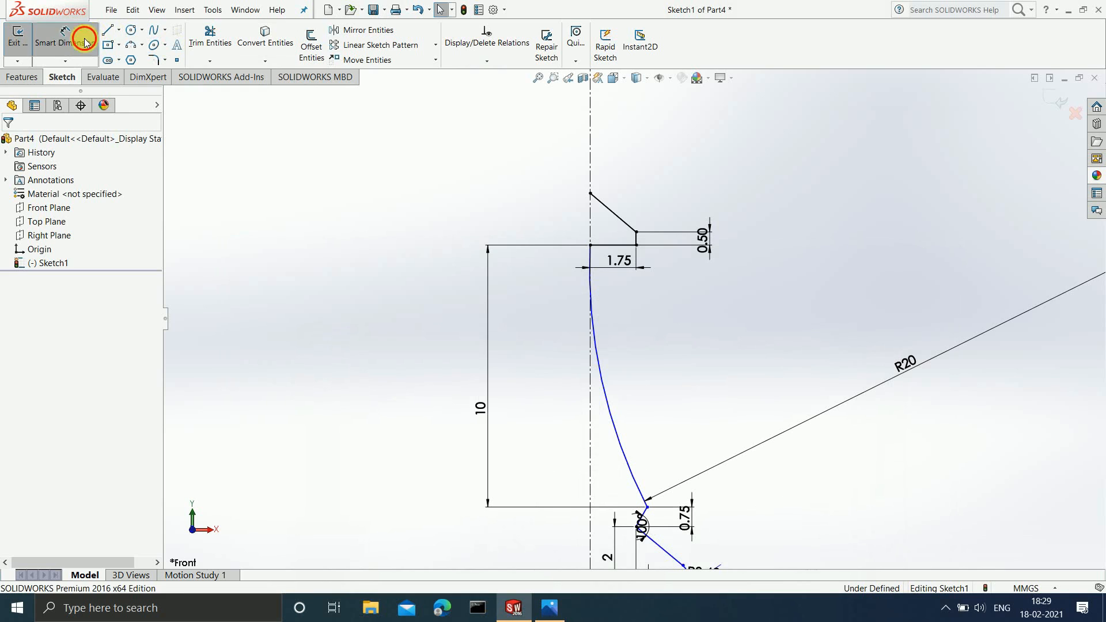
pyautogui.click(591, 195)
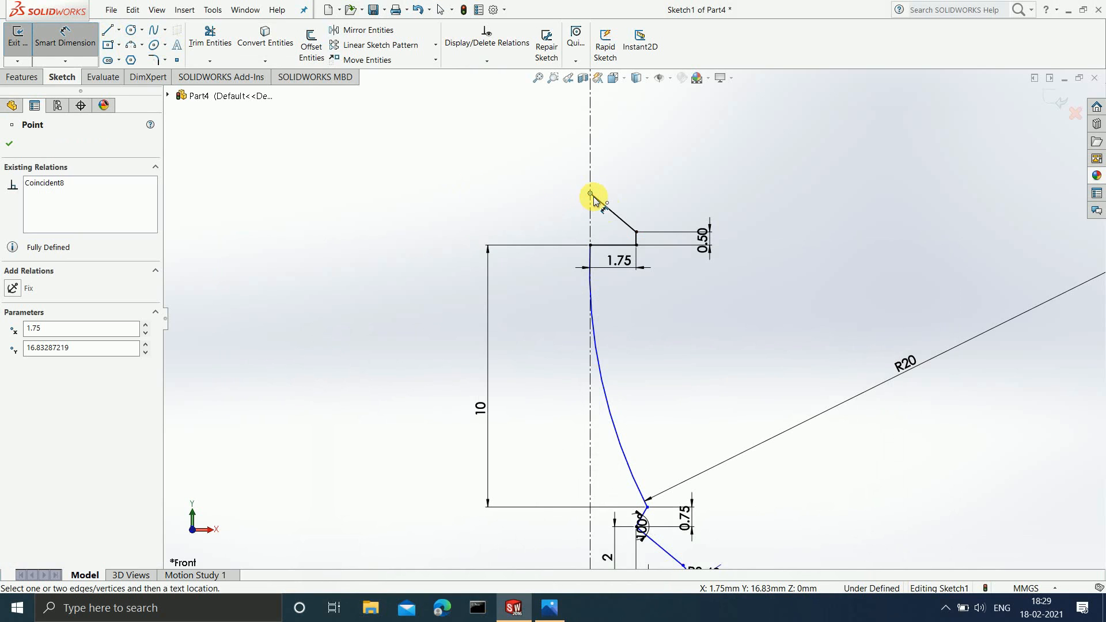
pyautogui.click(637, 233)
pyautogui.click(552, 213)
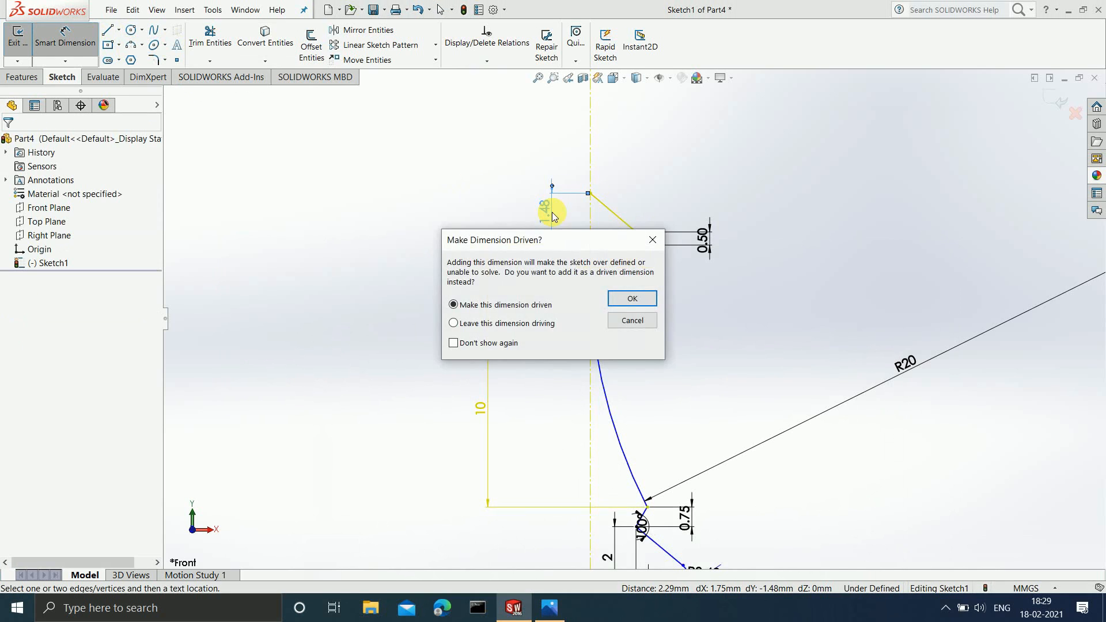
pyautogui.click(647, 299)
pyautogui.press('Escape')
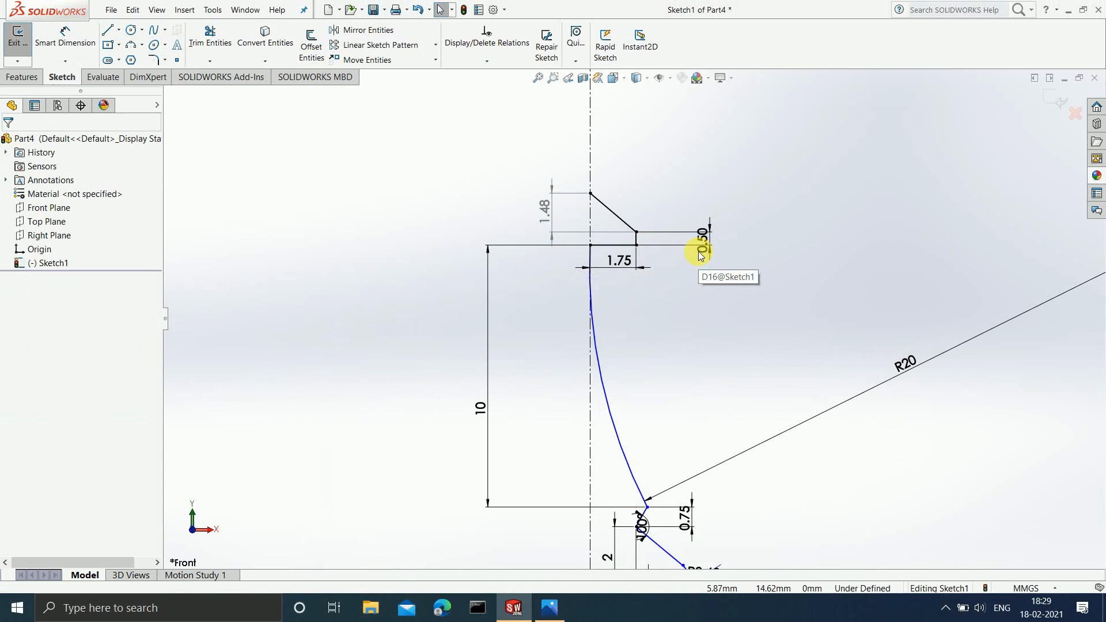
# Step: Delete the driven height dimension of the sloping line
pyautogui.click(543, 220)
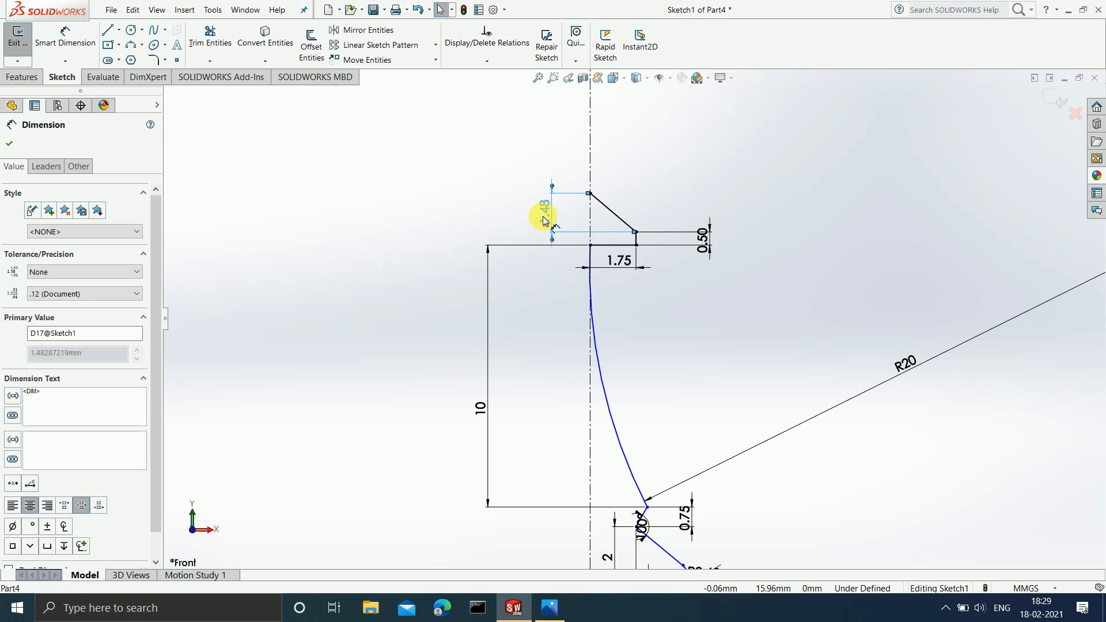
pyautogui.rightClick(543, 218)
pyautogui.click(579, 466)
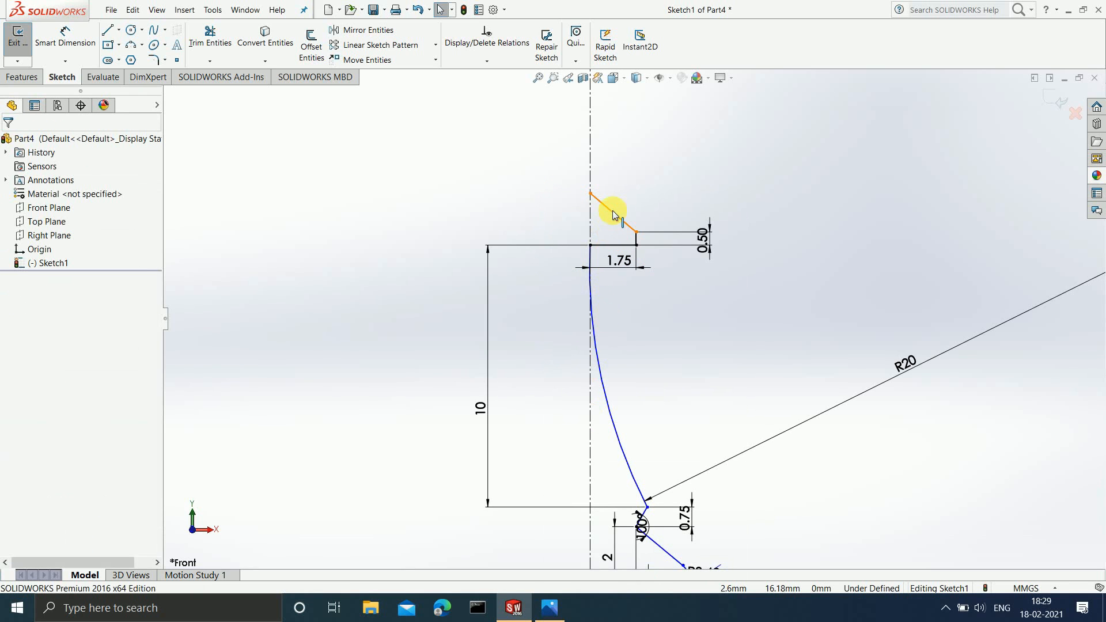
# Step: Delete the parallel relation from the sloping line above the collar
pyautogui.click(615, 214)
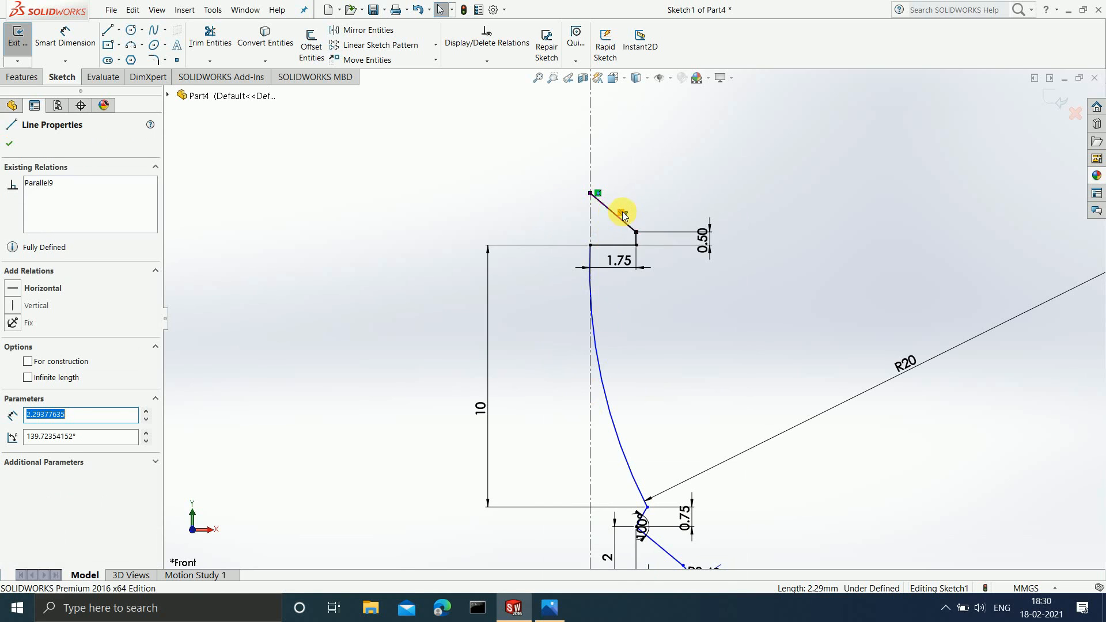
pyautogui.rightClick(622, 216)
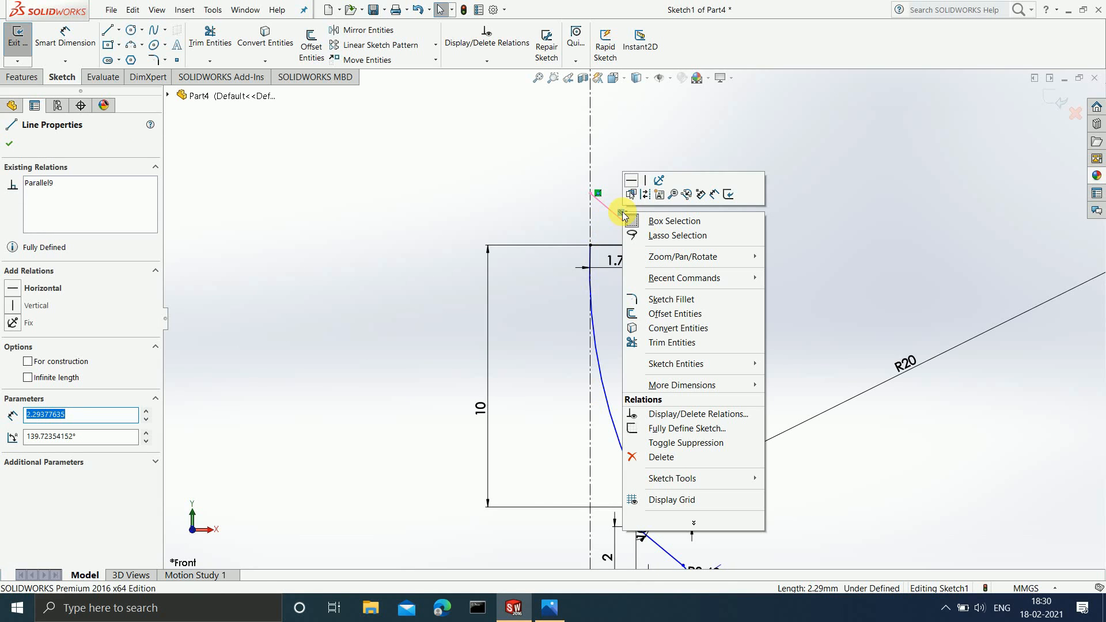
pyautogui.click(662, 457)
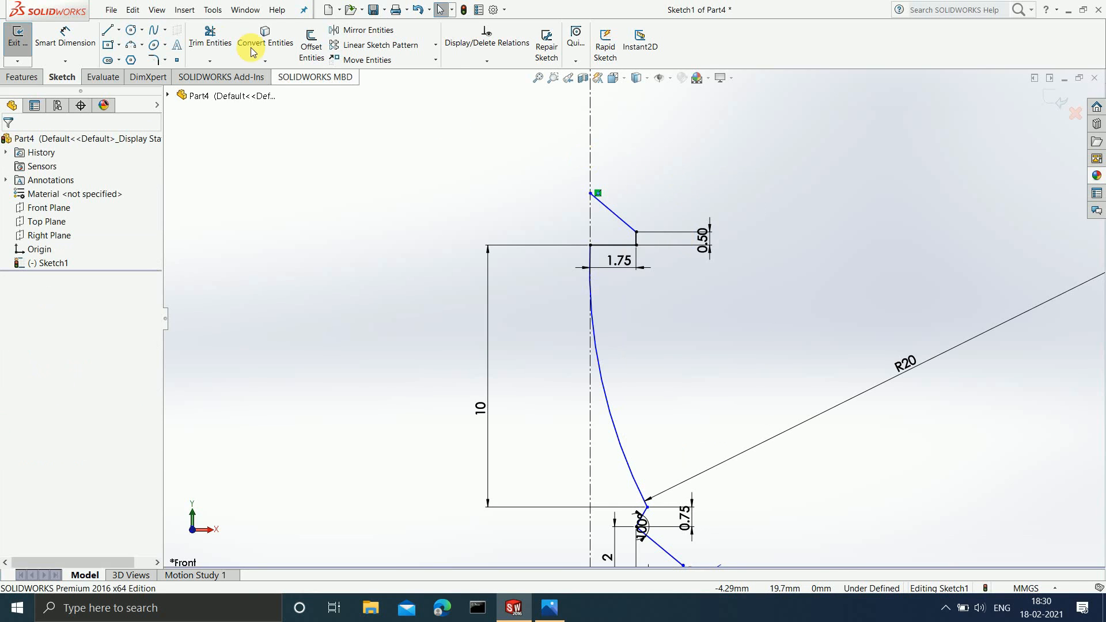
# Step: Dimension the vertical distance between the sloping line's endpoints as 1 mm
pyautogui.click(65, 36)
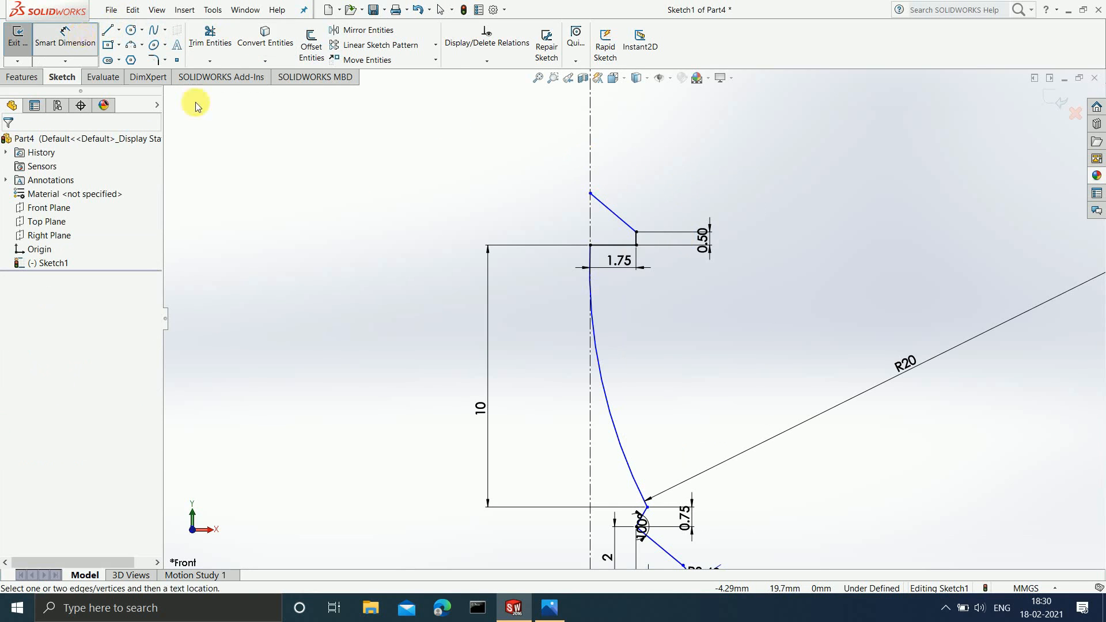
pyautogui.click(591, 194)
pyautogui.click(636, 232)
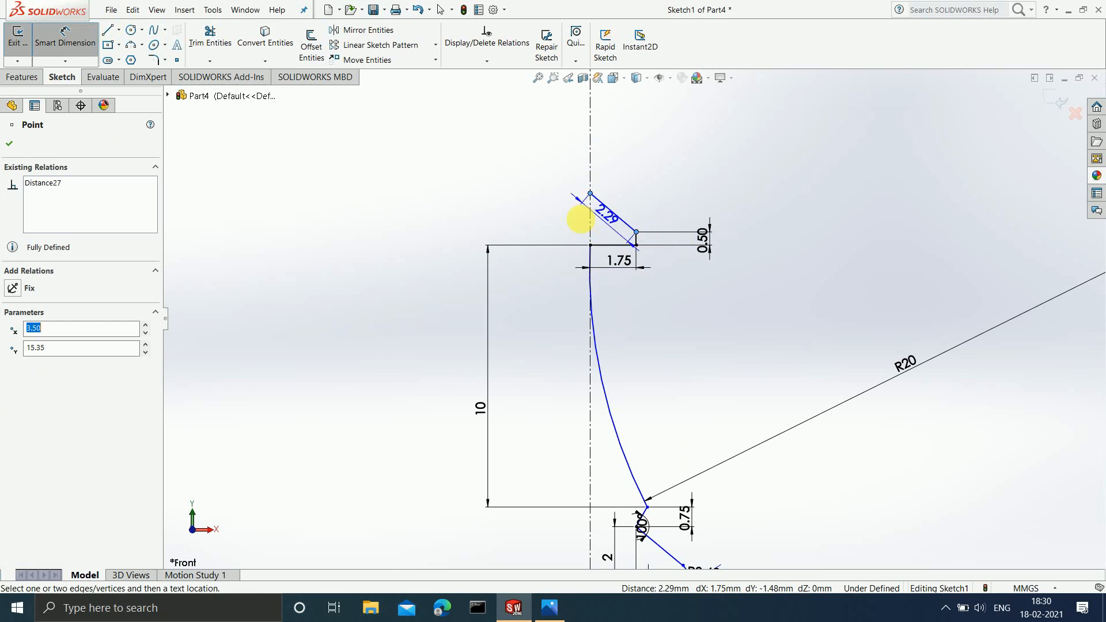
pyautogui.click(521, 208)
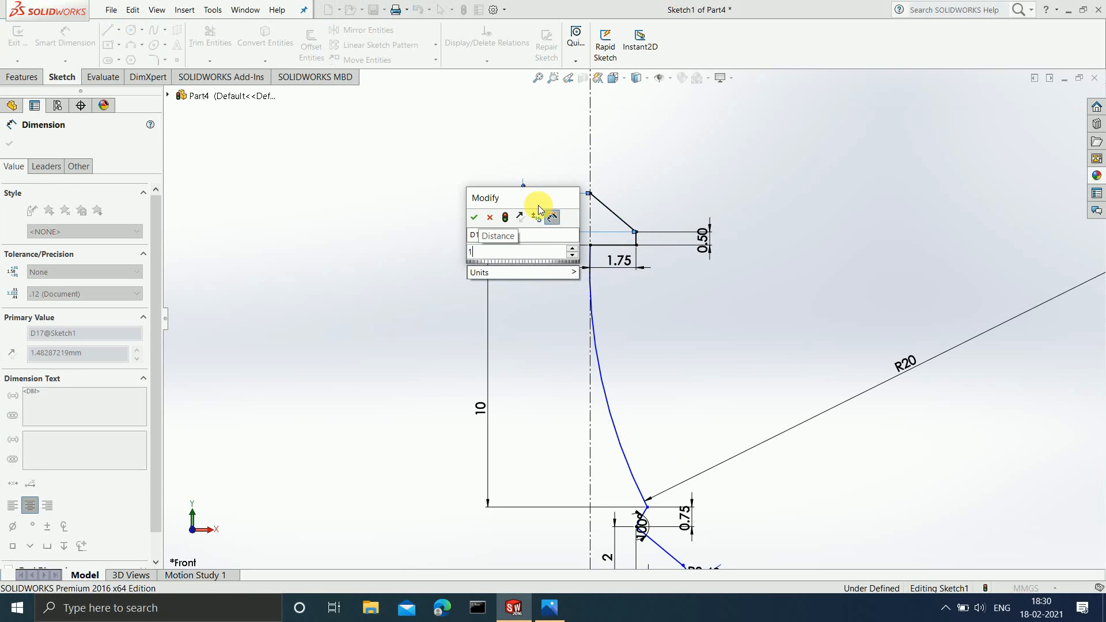
pyautogui.write('1')
pyautogui.press('Return')
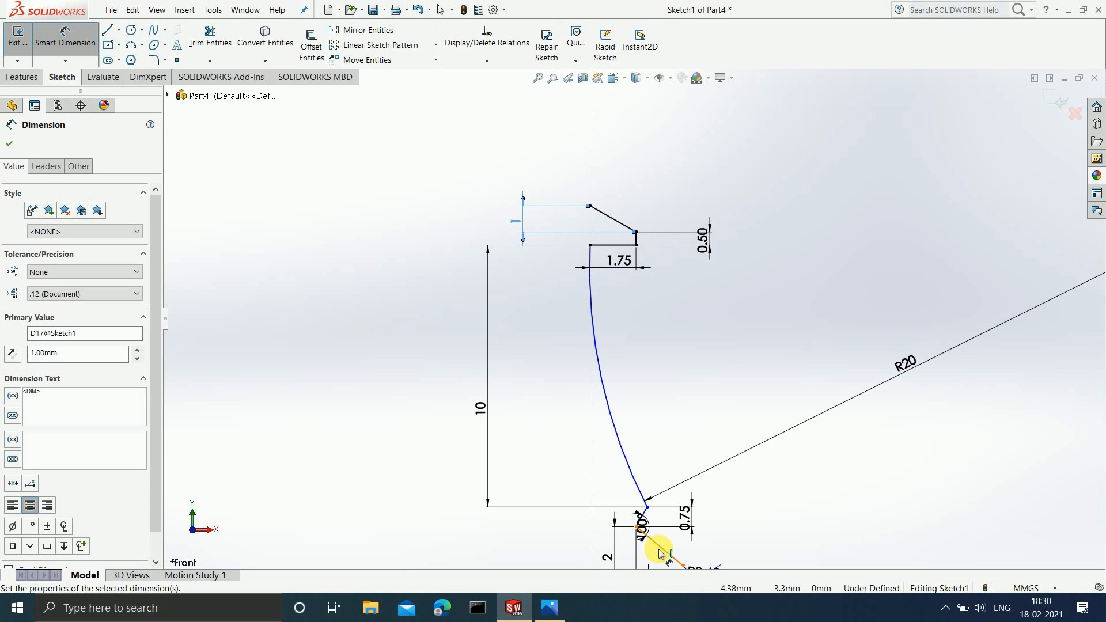
pyautogui.click(550, 608)
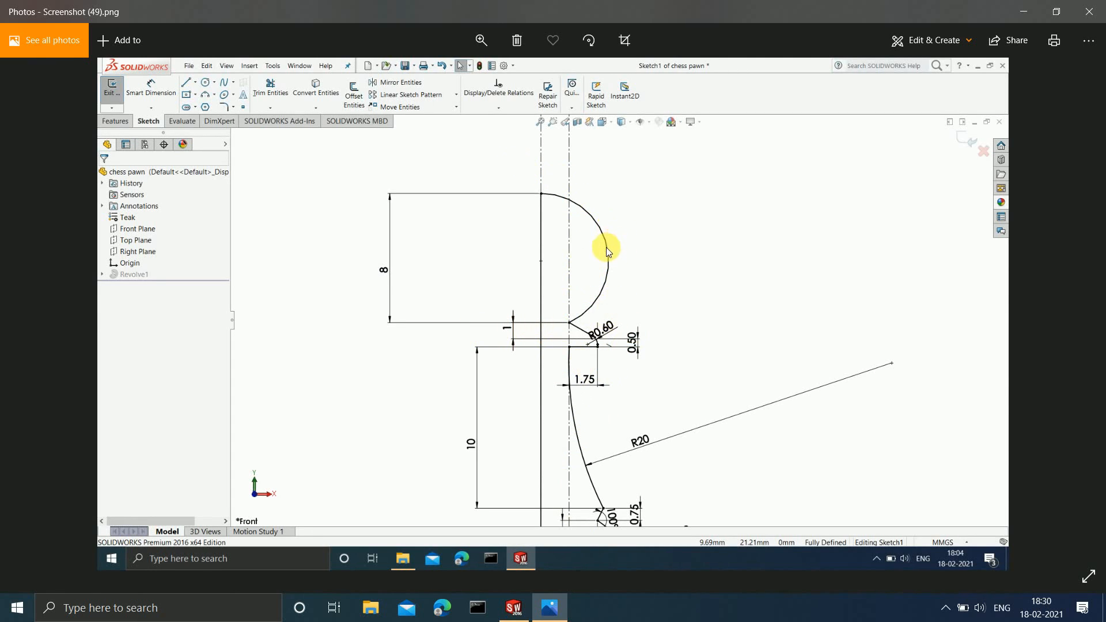
pyautogui.click(1025, 15)
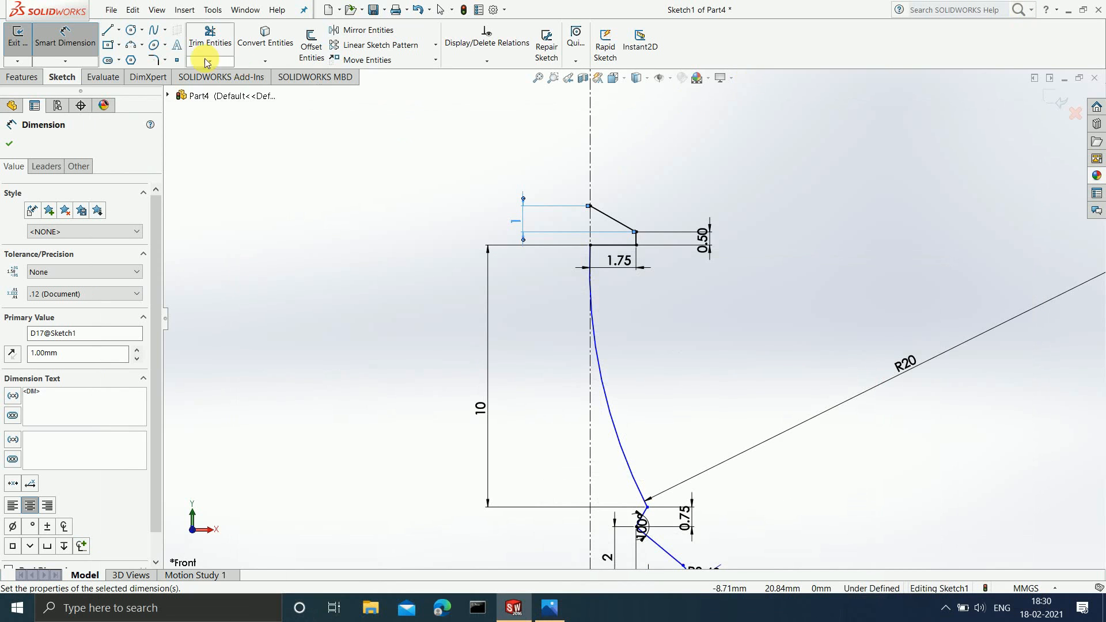
pyautogui.click(131, 45)
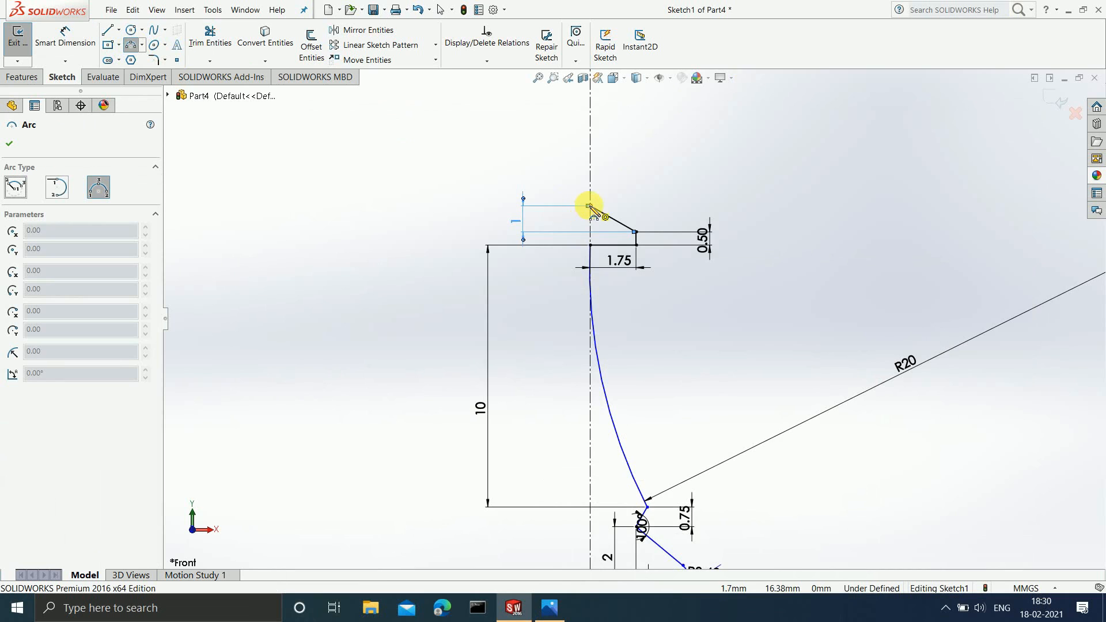
pyautogui.scroll(3, 589, 206)
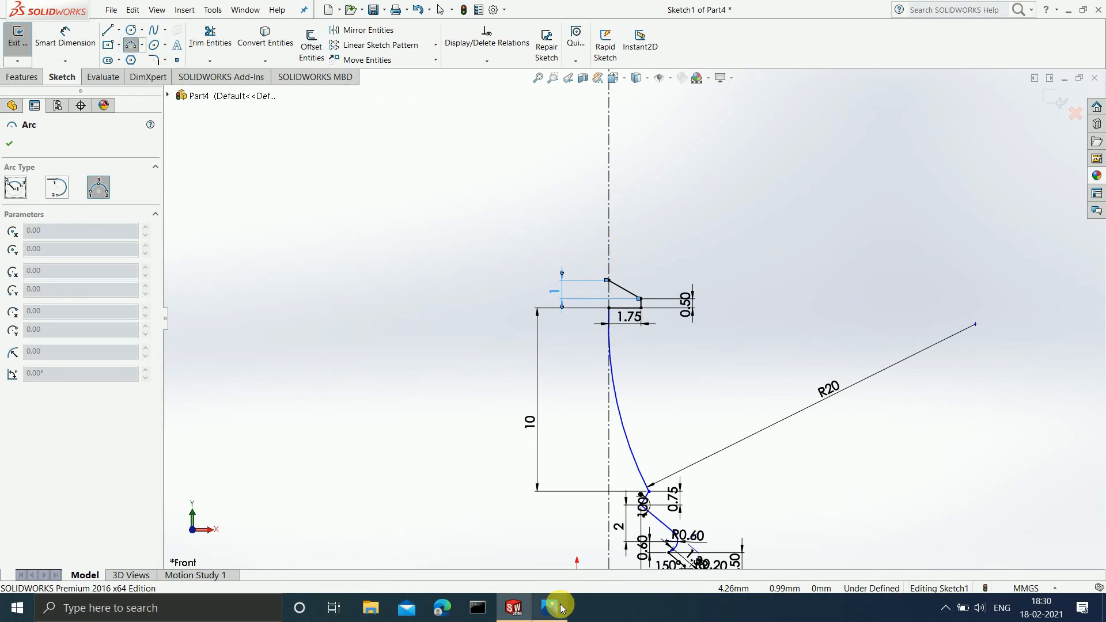
pyautogui.click(559, 608)
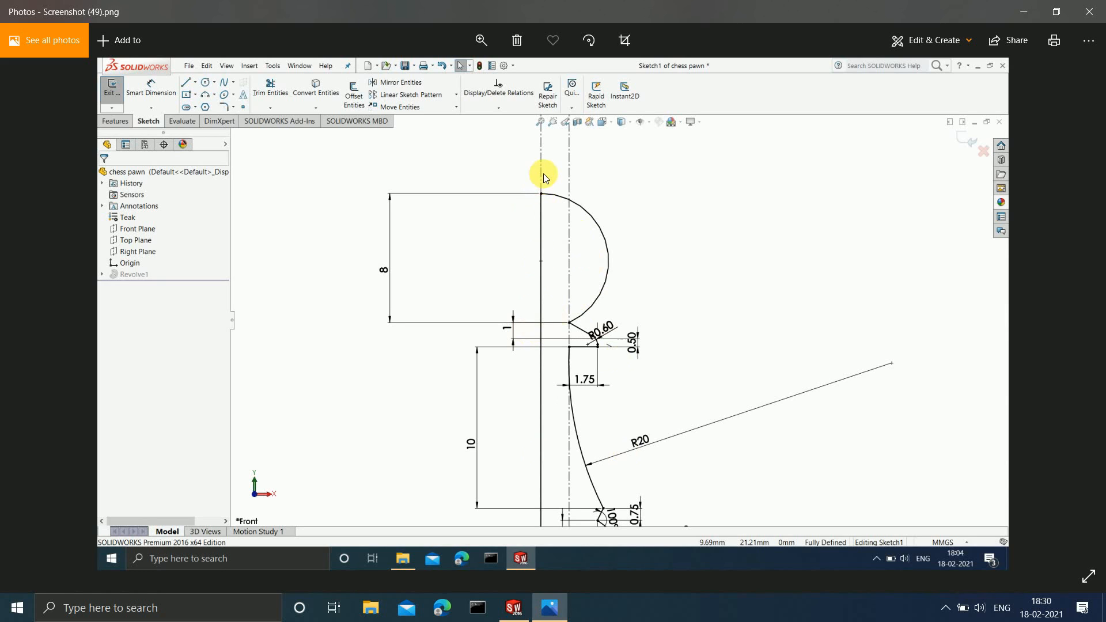
pyautogui.click(1018, 8)
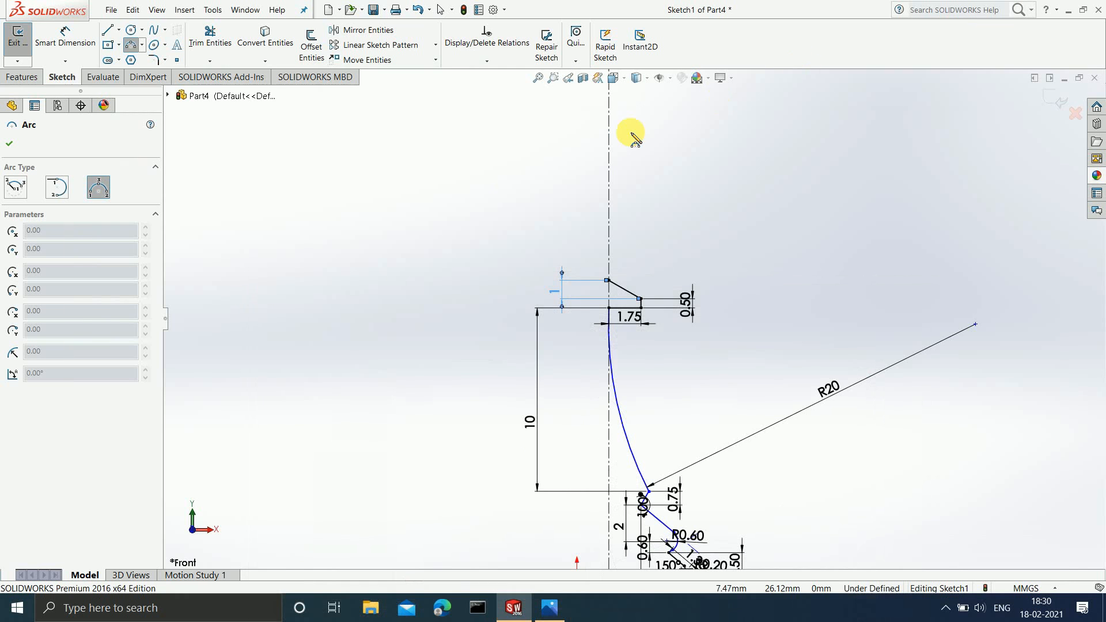
pyautogui.press('Escape')
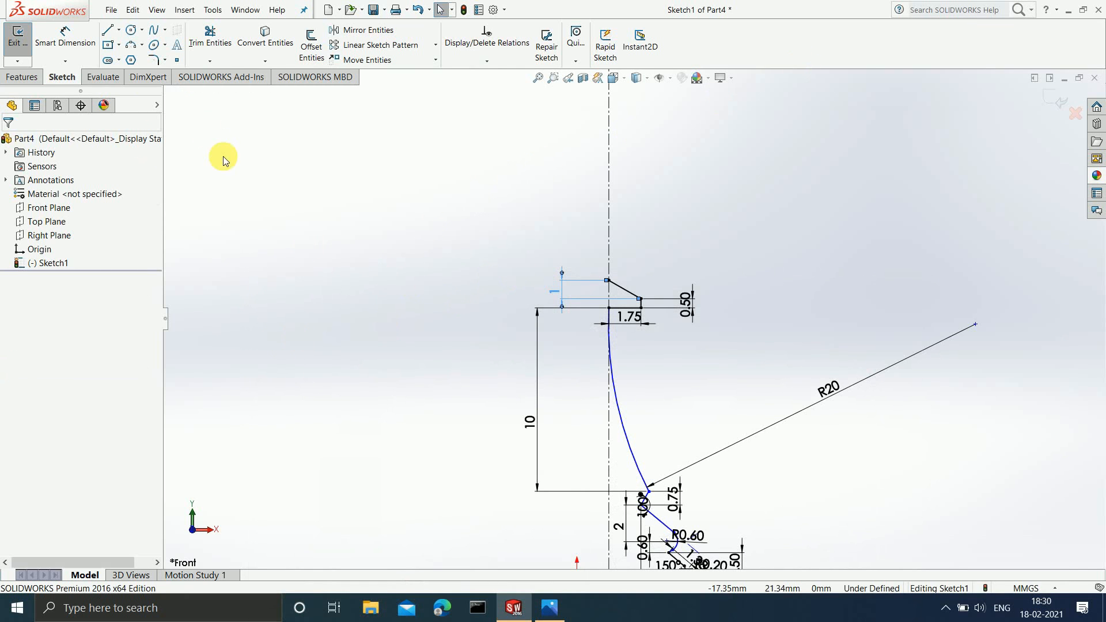
# Step: Sketch a vertical centerline upward from the origin and make it infinite in length
pyautogui.click(118, 32)
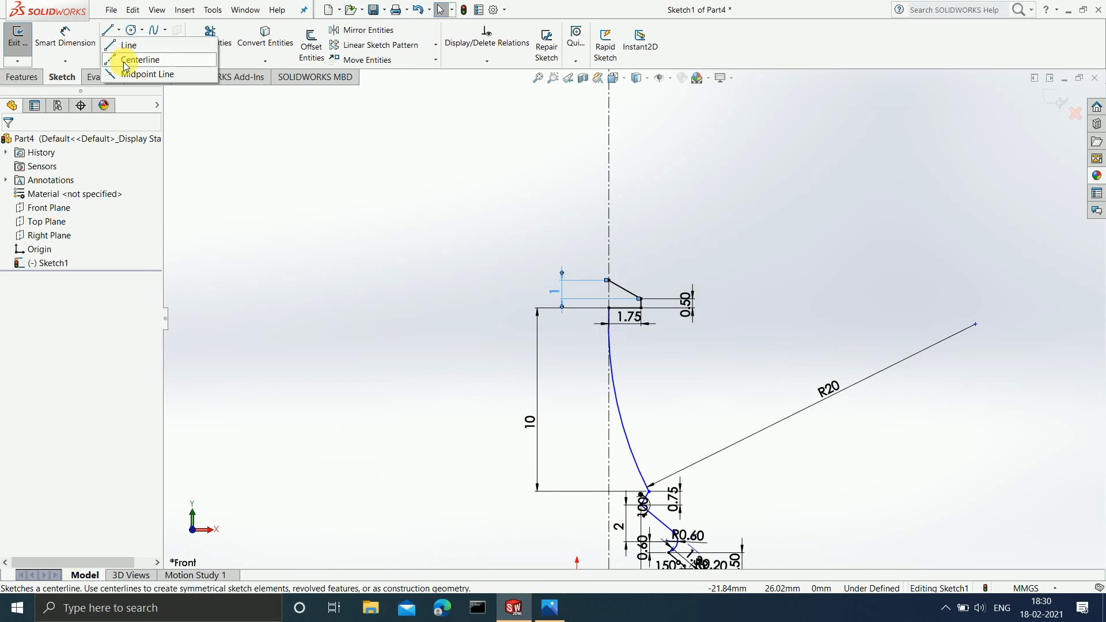
pyautogui.click(141, 57)
pyautogui.scroll(-2, 587, 527)
pyautogui.scroll(4, 577, 465)
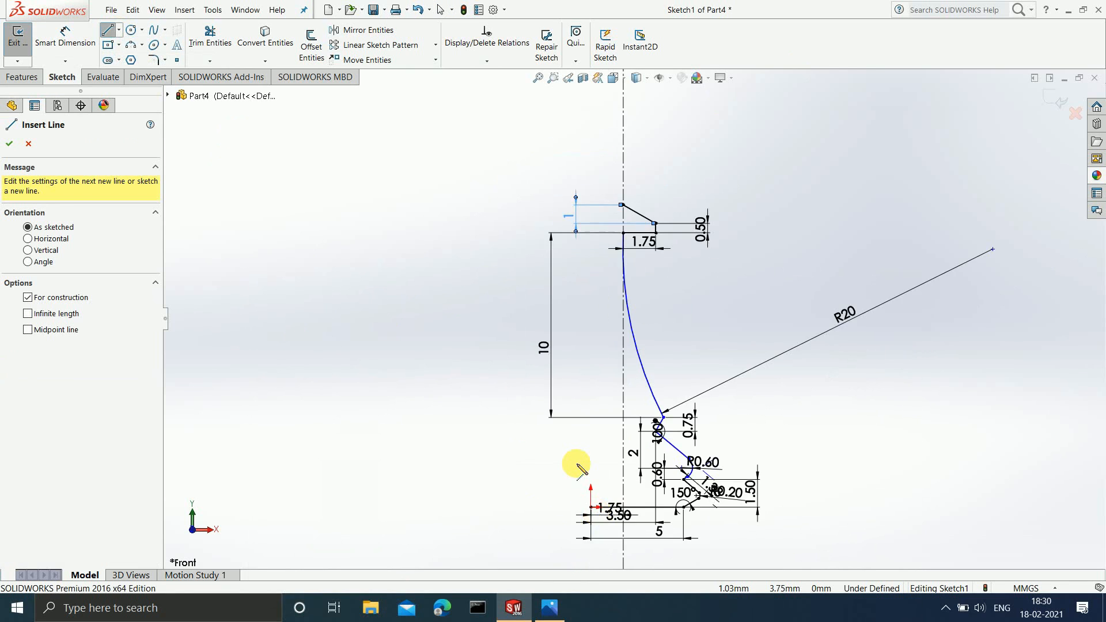
pyautogui.scroll(-2, 597, 432)
pyautogui.scroll(-2, 663, 363)
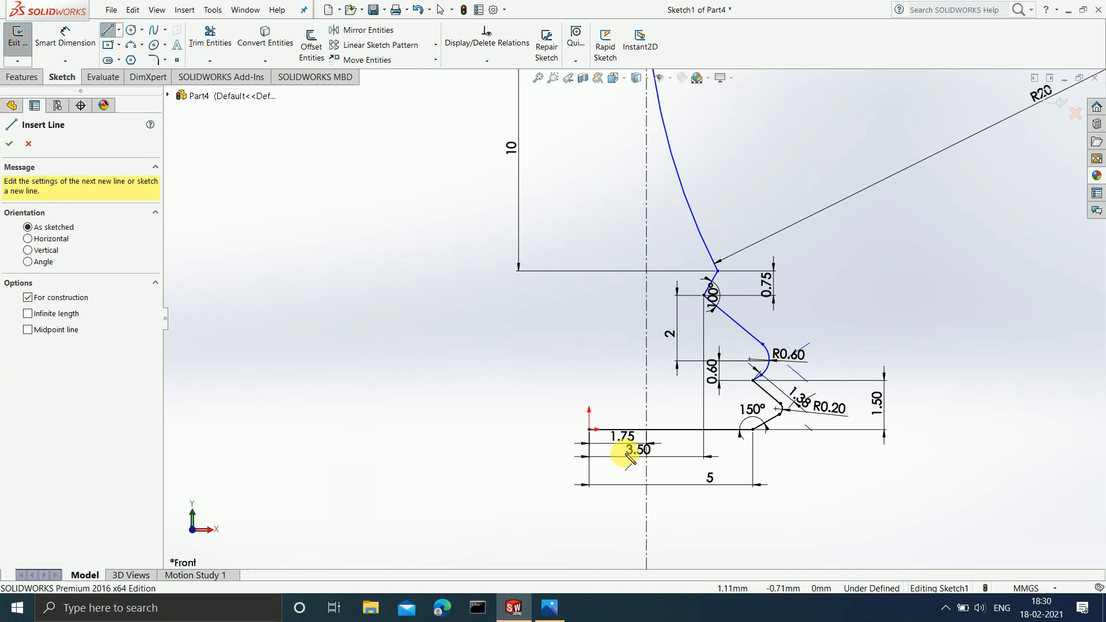
pyautogui.click(588, 429)
pyautogui.click(590, 339)
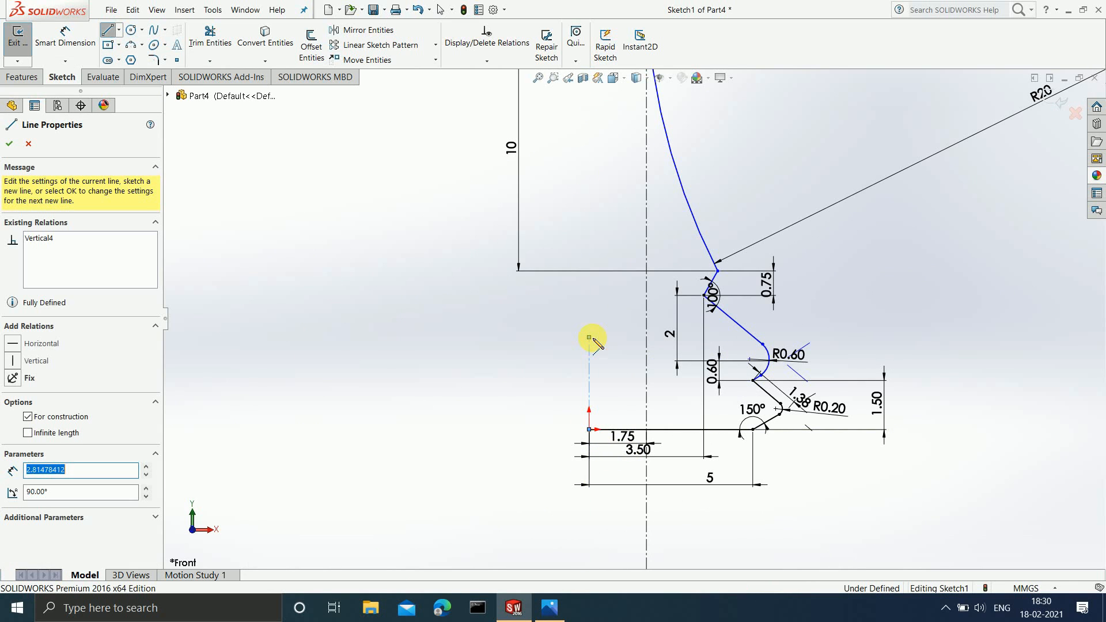
pyautogui.press('Escape')
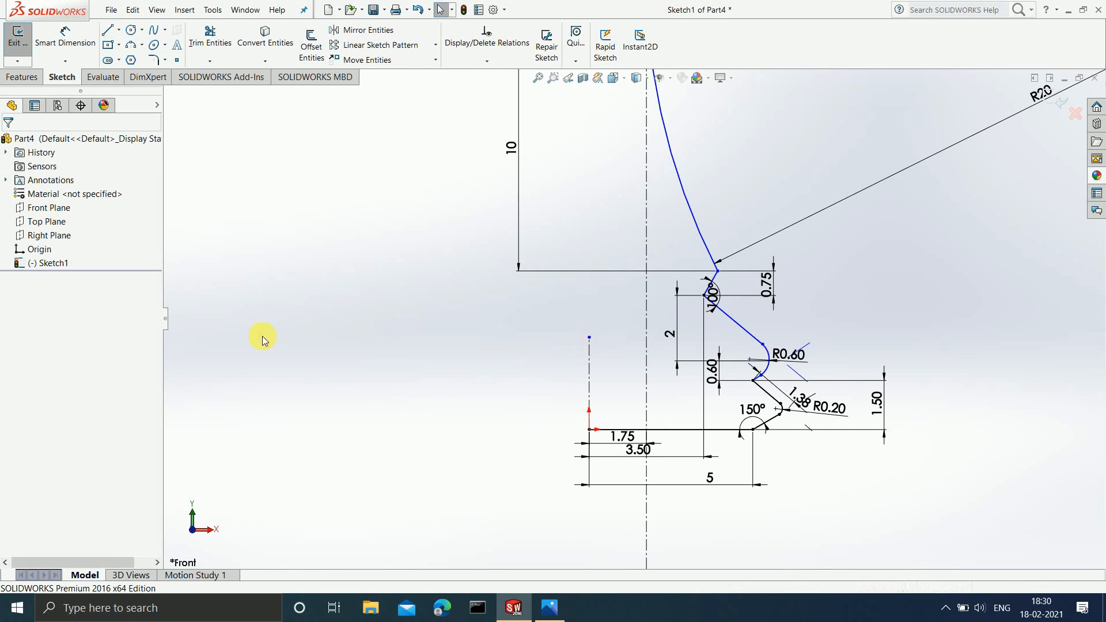
pyautogui.click(588, 382)
pyautogui.click(52, 378)
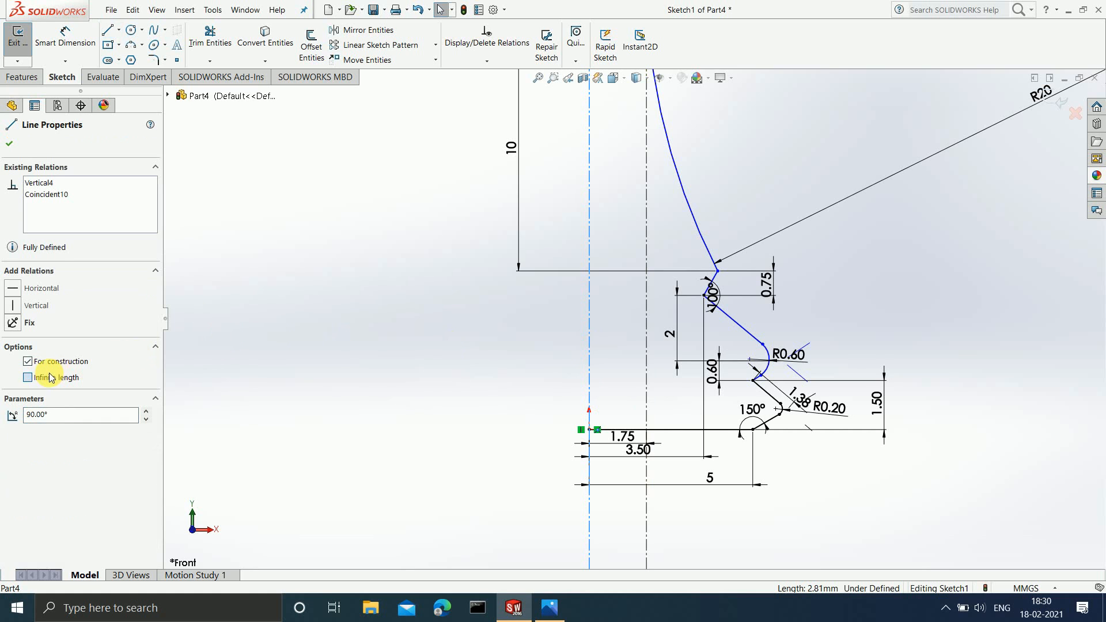
# Step: Sketch a three-point arc of about 3.1 mm radius from the sloping line's upper endpoint to the centerline through the origin, bulging outward
pyautogui.scroll(4, 649, 195)
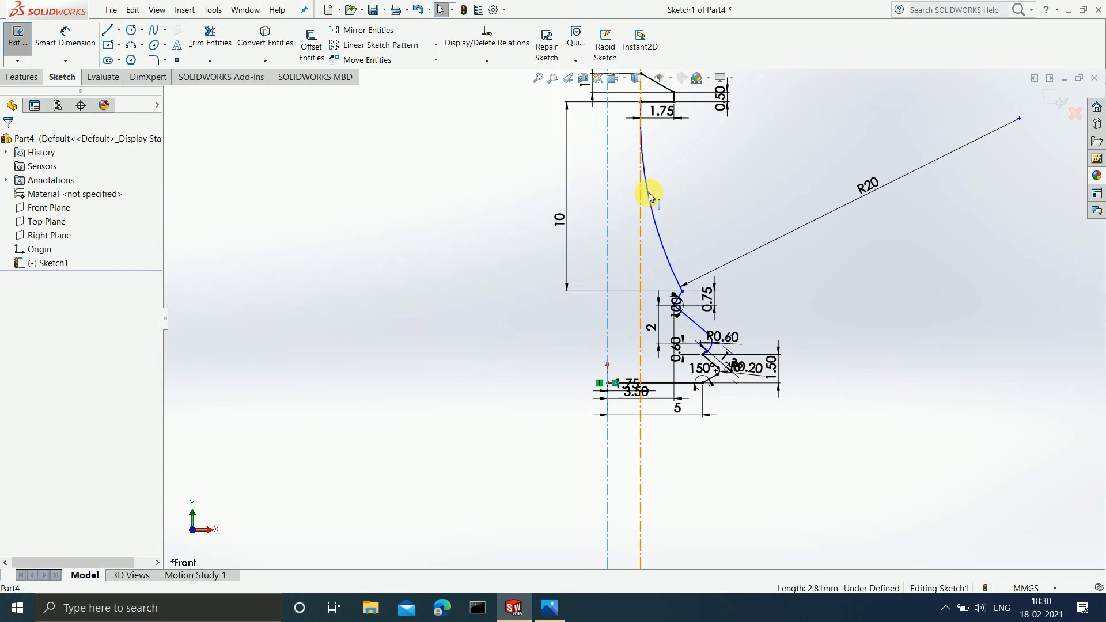
pyautogui.scroll(-4, 655, 141)
pyautogui.scroll(2, 644, 137)
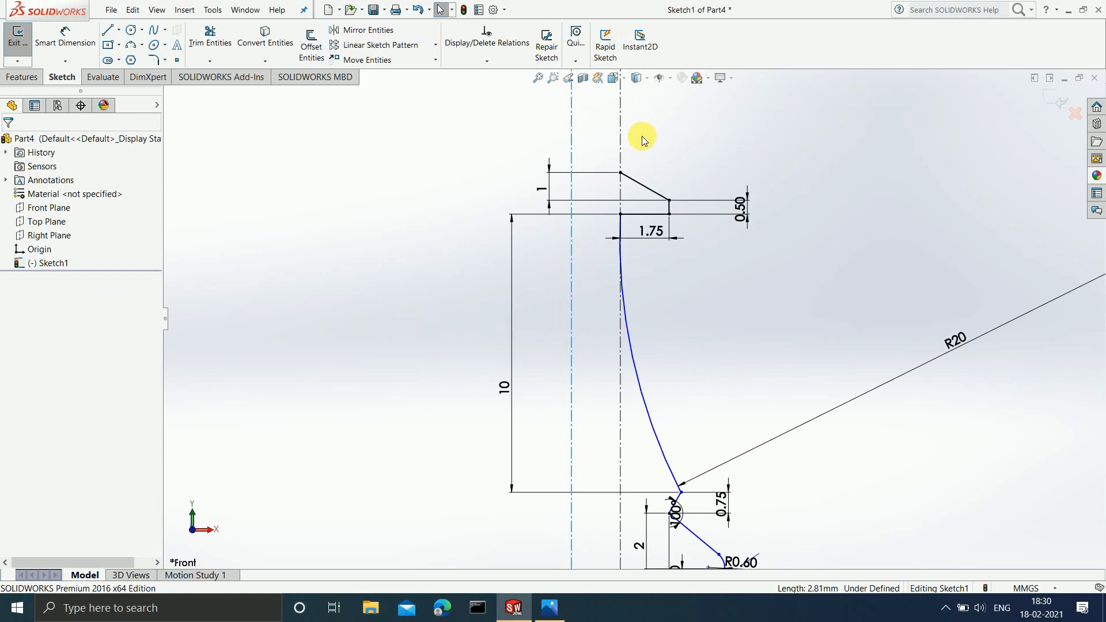
pyautogui.click(130, 46)
pyautogui.moveTo(620, 277)
pyautogui.mouseDown()
pyautogui.moveTo(642, 168)
pyautogui.moveTo(579, 143)
pyautogui.mouseUp()
pyautogui.click(651, 200)
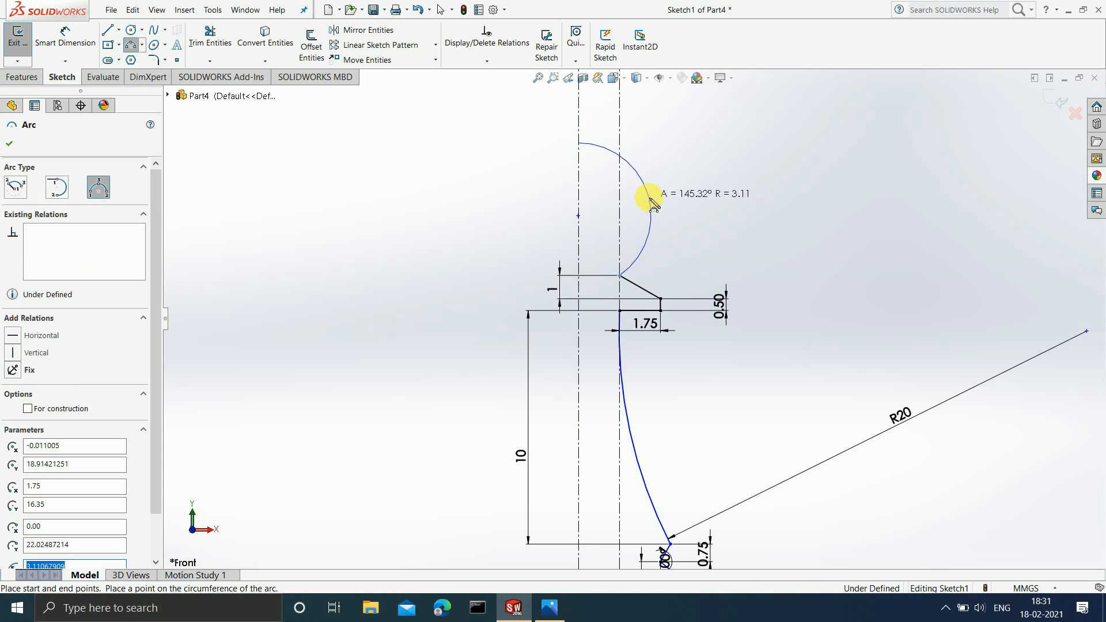
pyautogui.press('Escape')
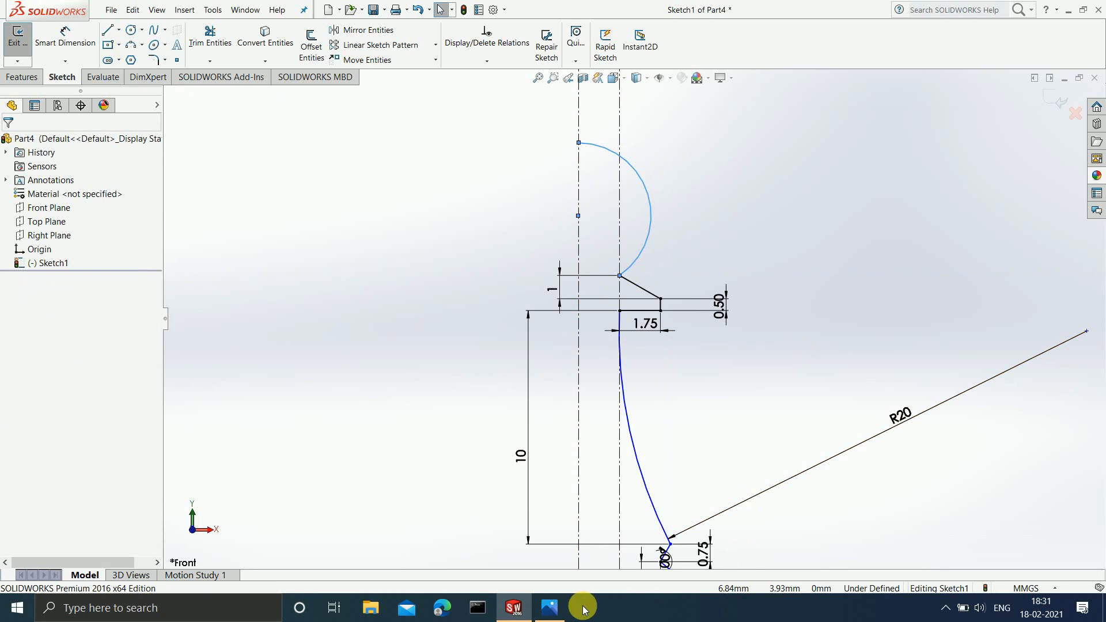
# Step: Following the reference image, dimension the vertical distance between the head arc's endpoints as 8 mm
pyautogui.click(552, 606)
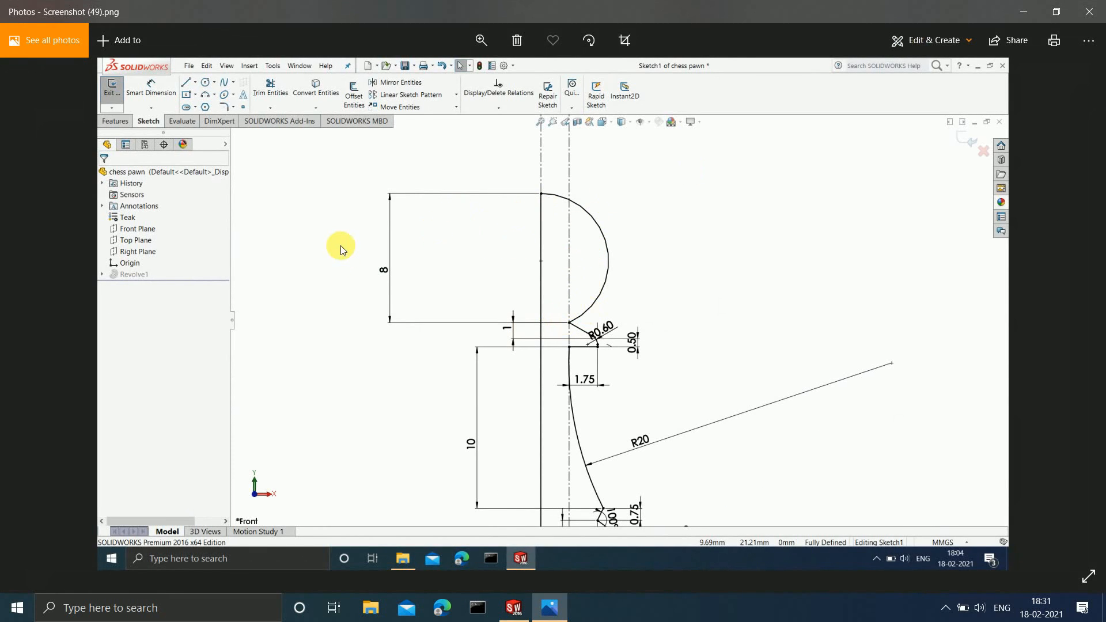
pyautogui.click(1024, 12)
pyautogui.click(65, 38)
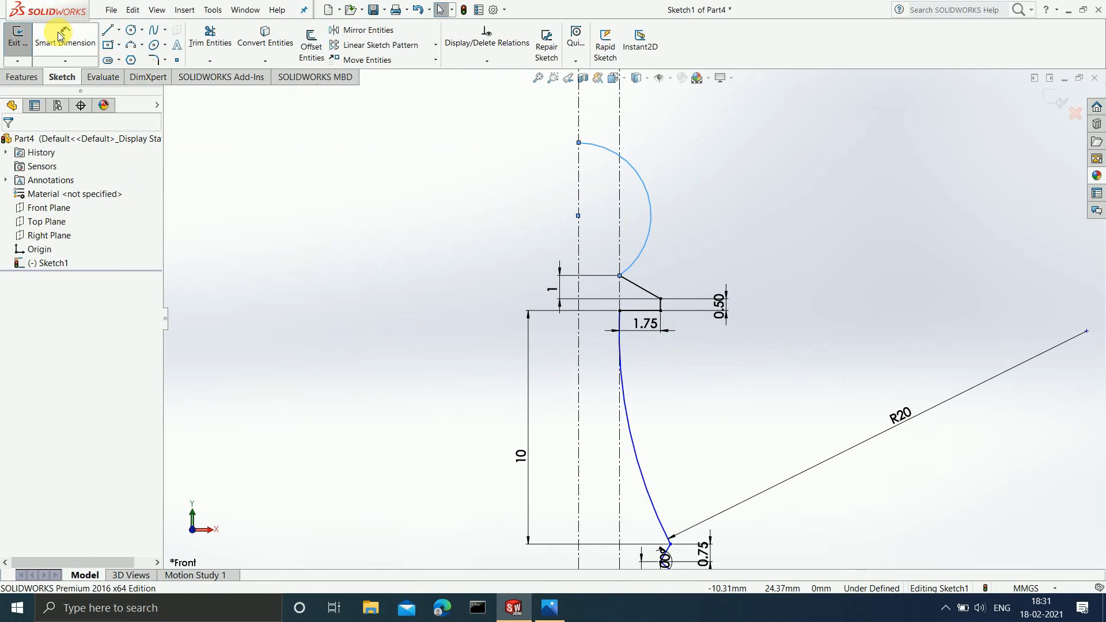
pyautogui.click(578, 144)
pyautogui.click(619, 276)
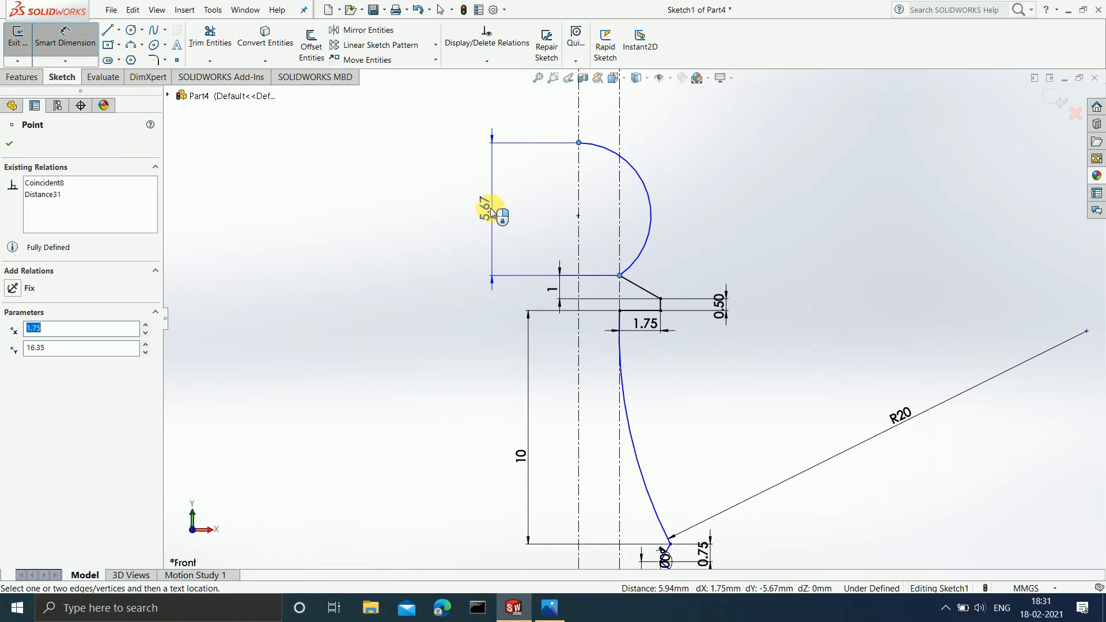
pyautogui.click(490, 210)
pyautogui.write('8')
pyautogui.press('Return')
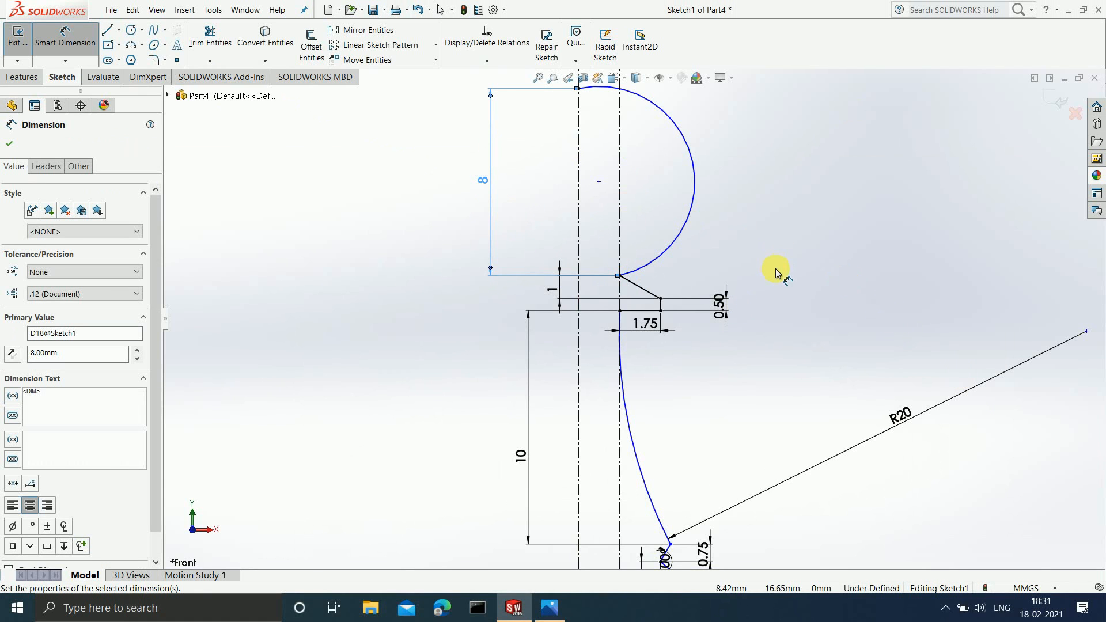
# Step: Following the reference image, make the head arc's center point coincident with the centerline through the origin
pyautogui.press('Escape')
pyautogui.click(566, 606)
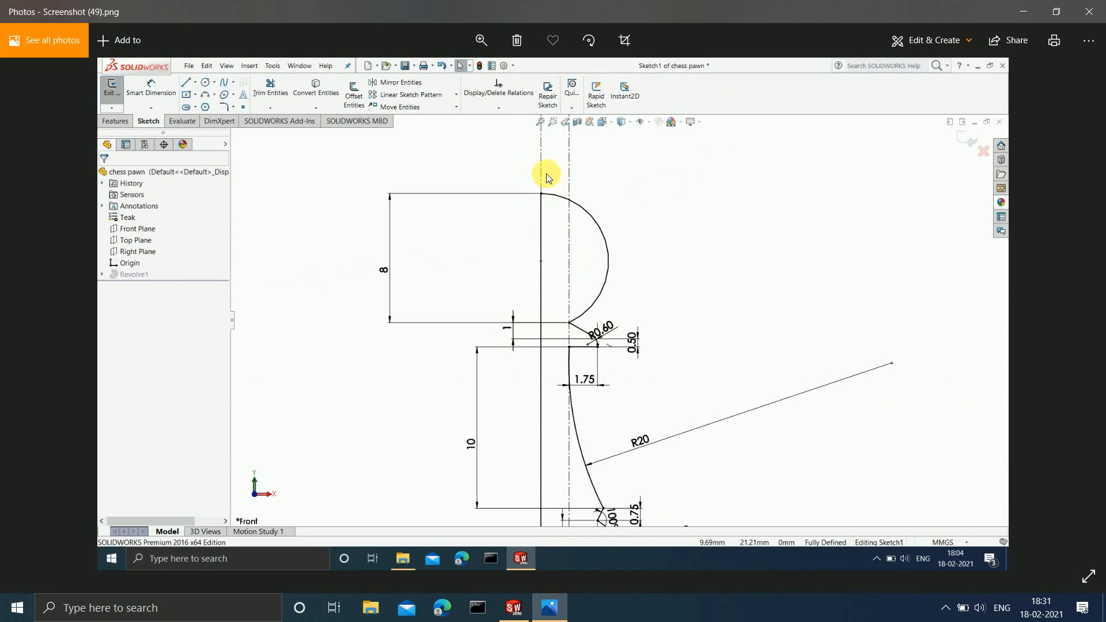
pyautogui.click(1022, 14)
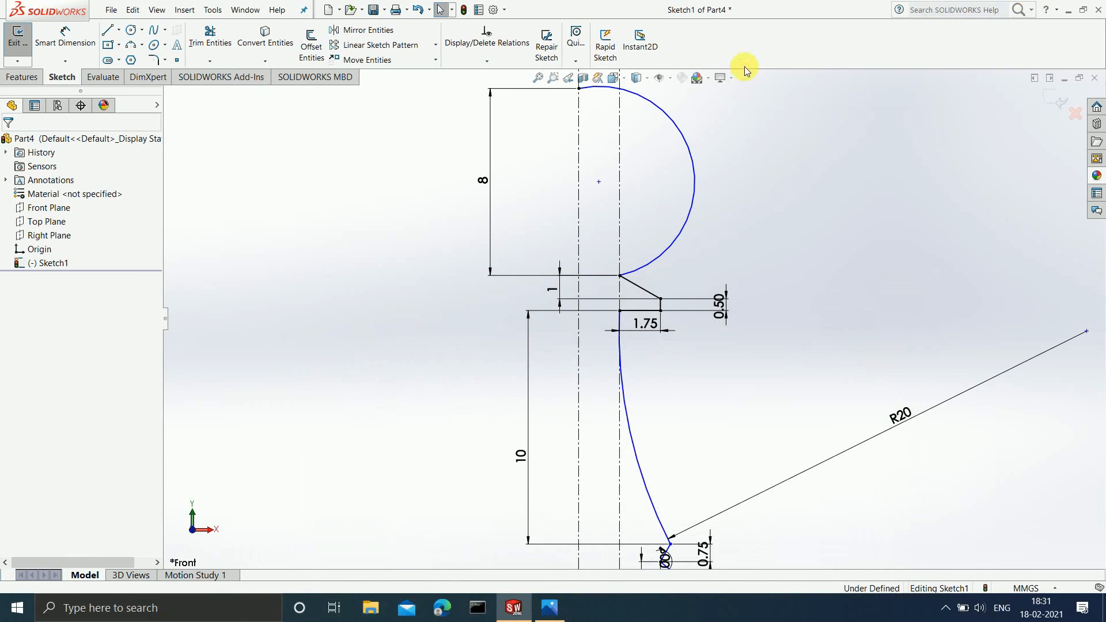
pyautogui.click(599, 182)
pyautogui.keyDown('ctrl'); pyautogui.click(579, 217); pyautogui.keyUp('ctrl')
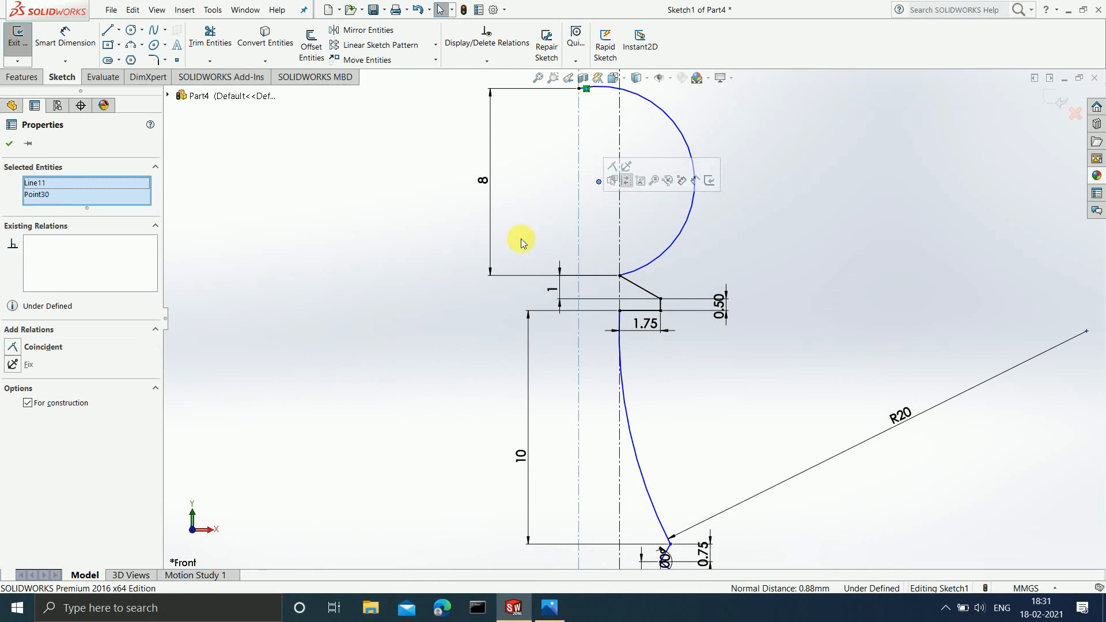
pyautogui.click(13, 347)
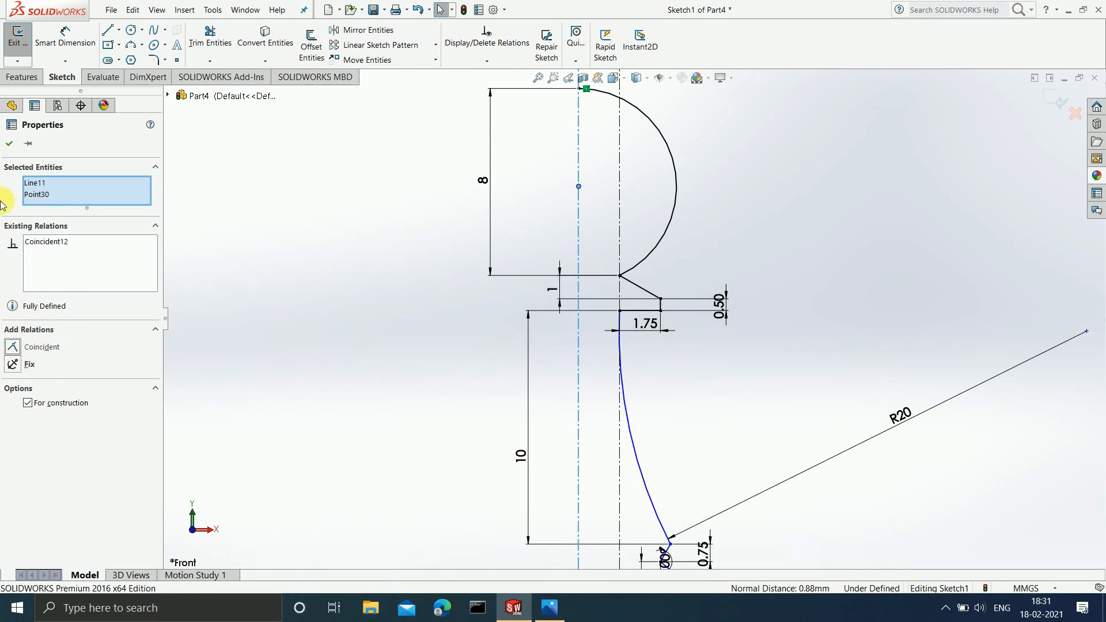
pyautogui.click(10, 144)
# Step: Compare the stem and base dimensions of the sketch with the reference image of the lower profile
pyautogui.scroll(5, 691, 449)
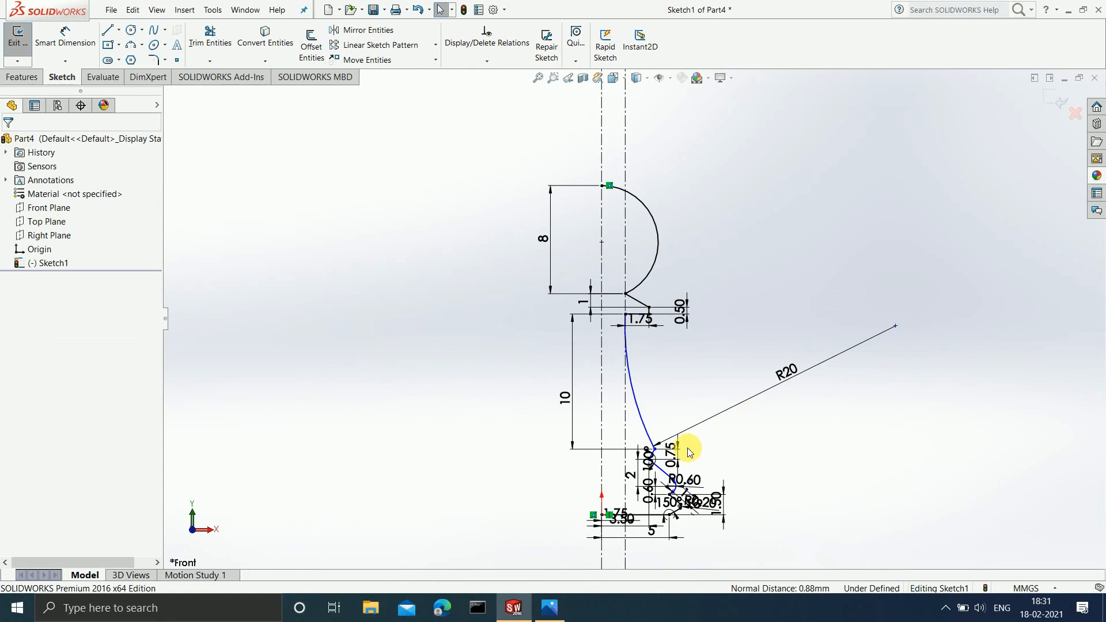
pyautogui.scroll(-2, 724, 450)
pyautogui.scroll(-5, 714, 541)
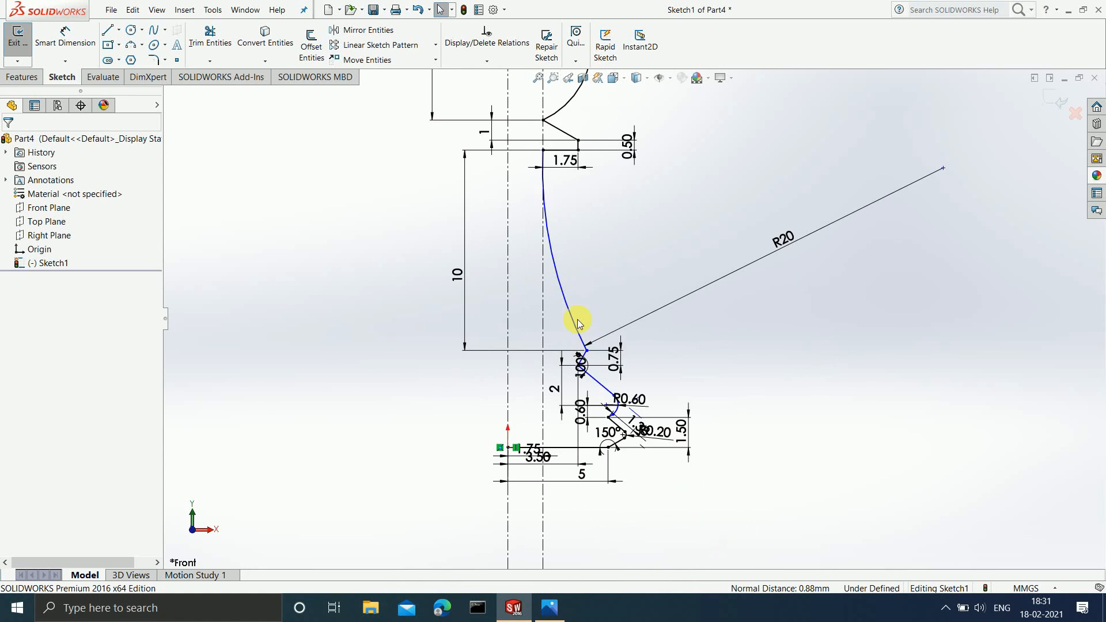
pyautogui.scroll(2, 693, 526)
pyautogui.scroll(3, 588, 322)
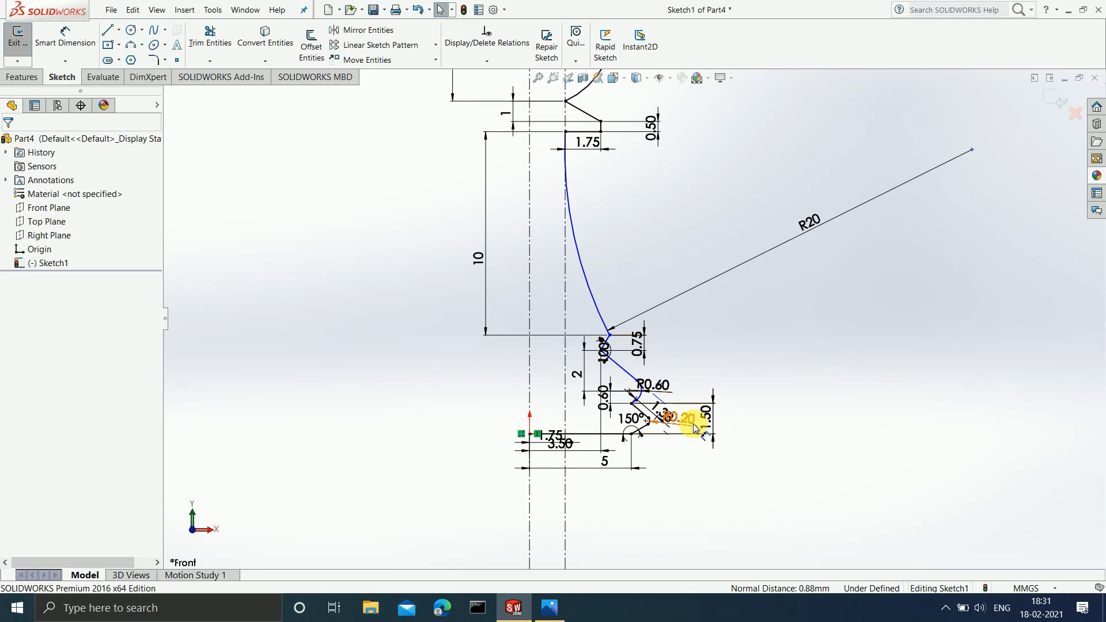
pyautogui.scroll(-1, 641, 399)
pyautogui.scroll(-2, 631, 366)
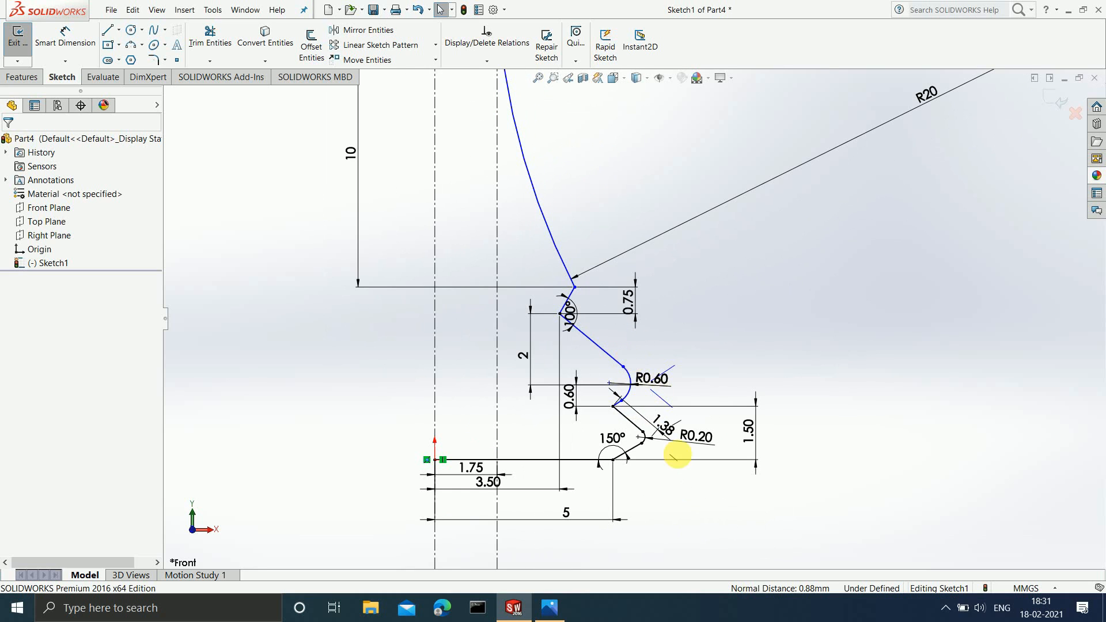
pyautogui.click(559, 615)
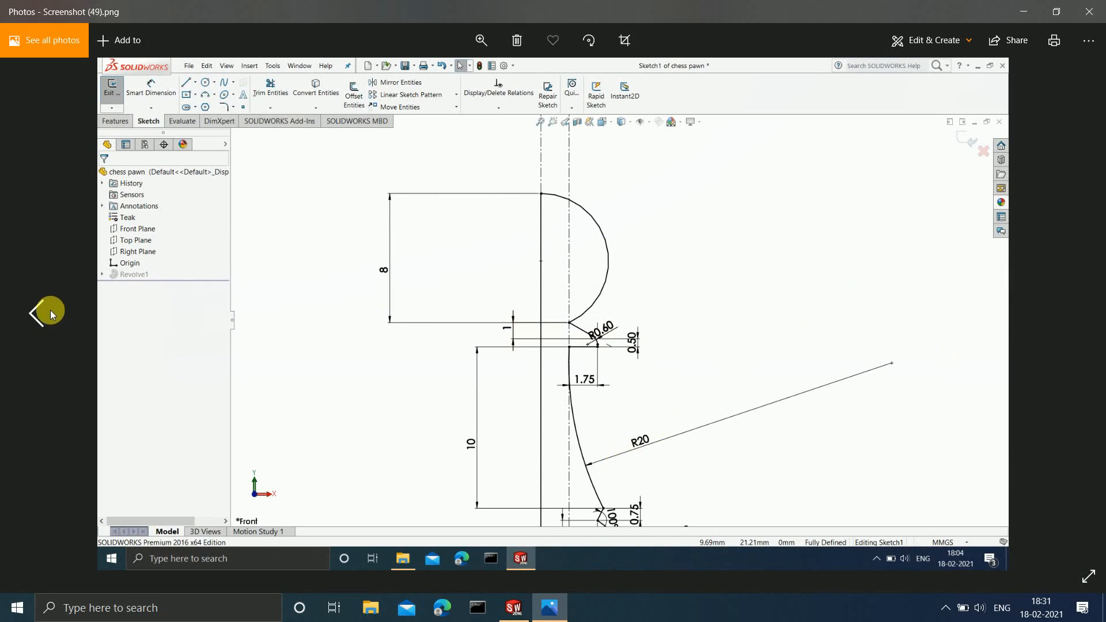
pyautogui.click(42, 310)
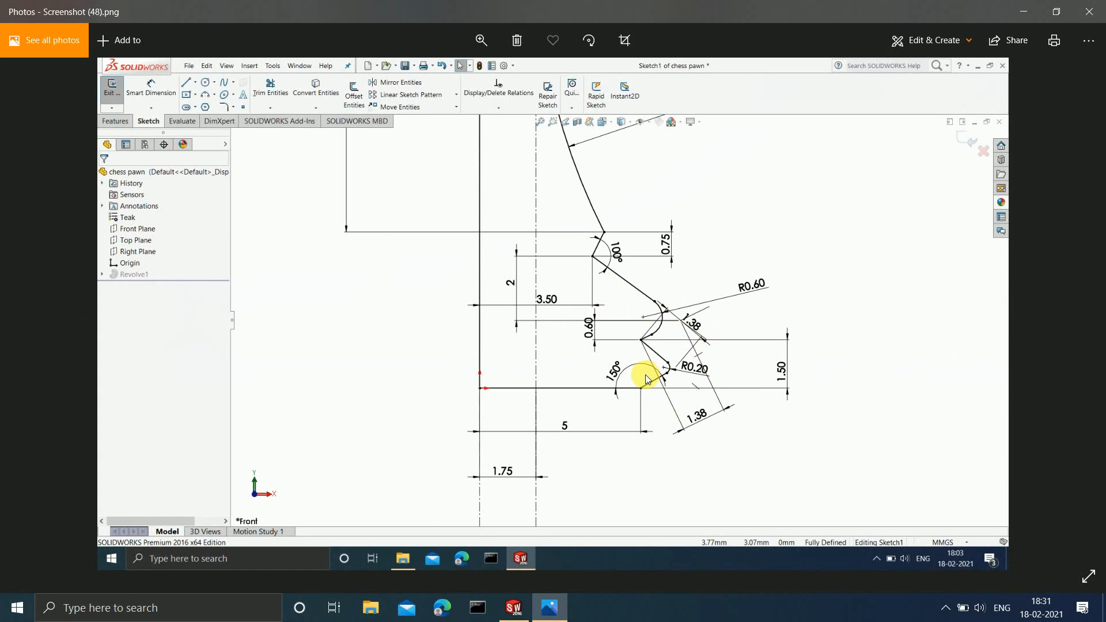
pyautogui.click(1023, 12)
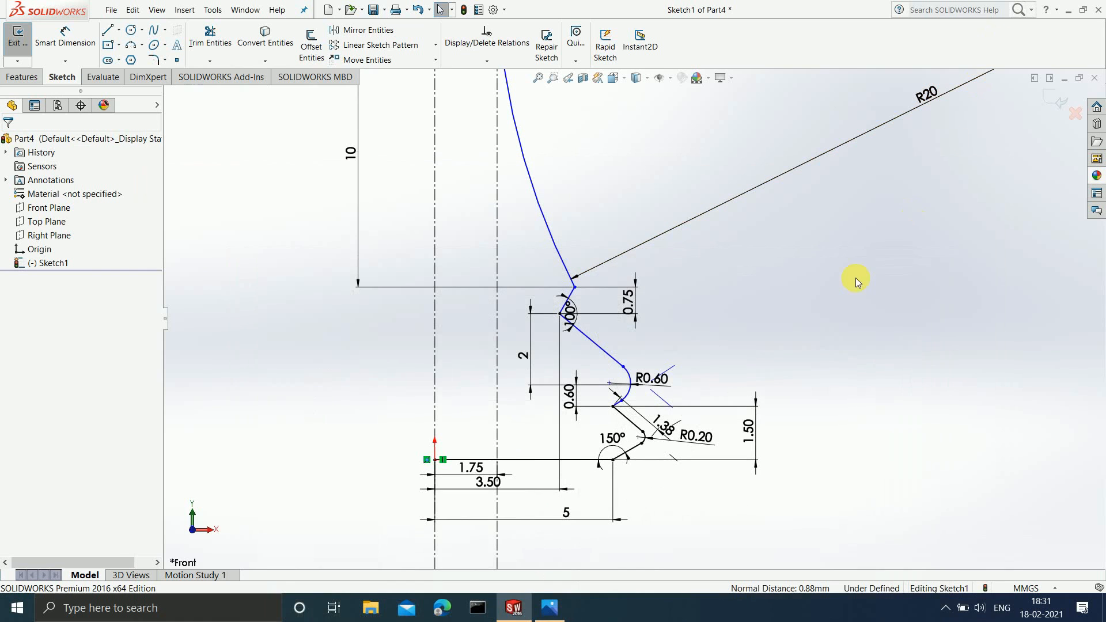
# Step: Dimension the vertical distance between the endpoints of the sloping line above the R0.60 arc, accepting its current value
pyautogui.scroll(-2, 655, 386)
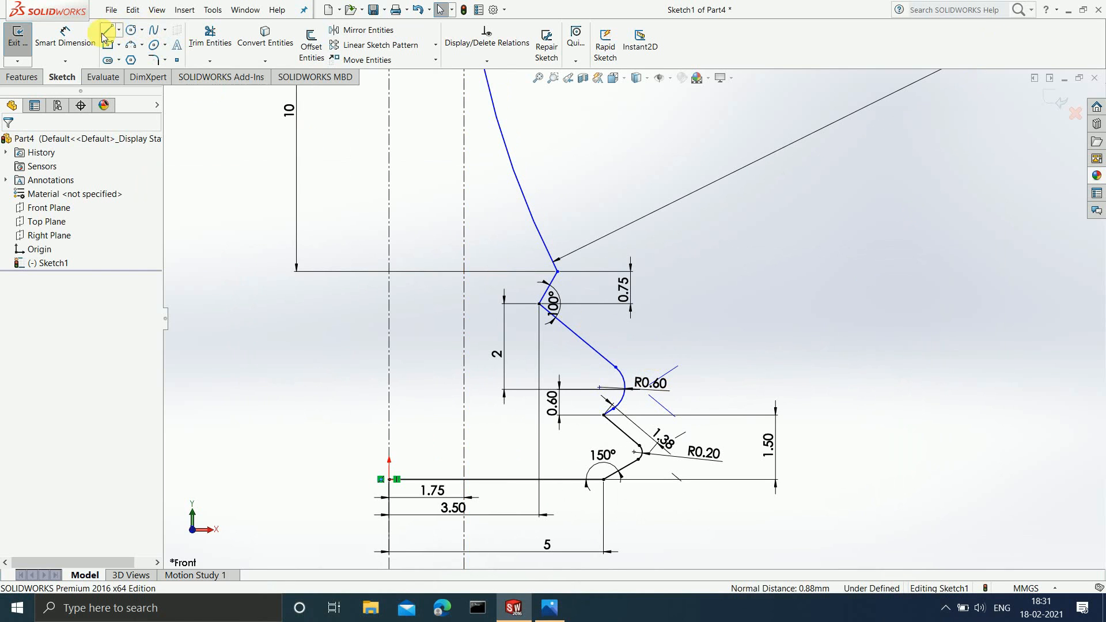
pyautogui.click(72, 42)
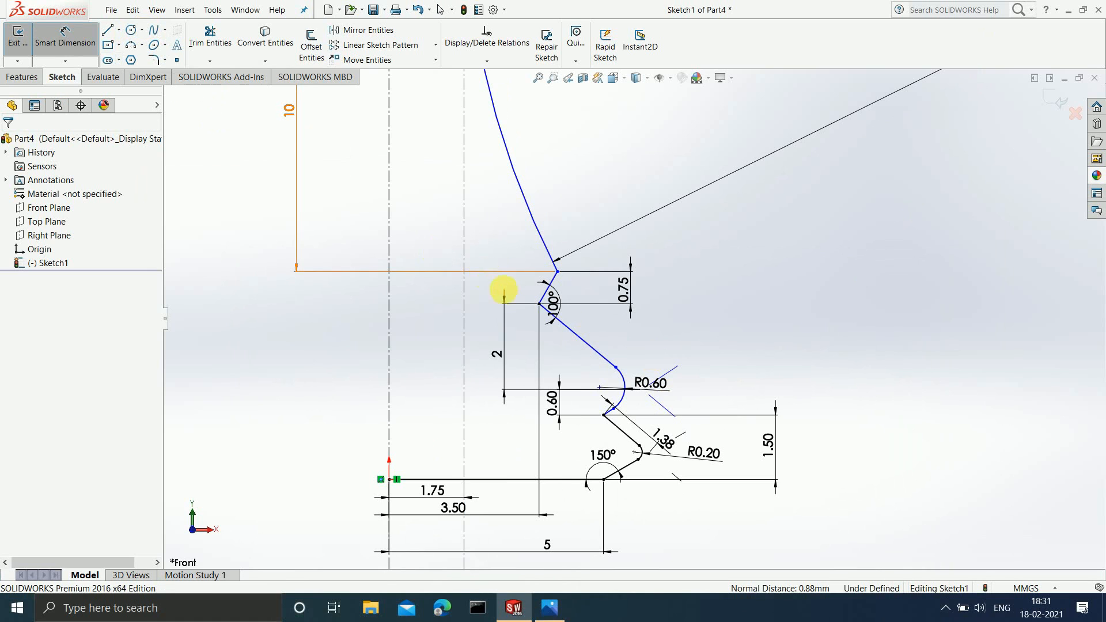
pyautogui.click(582, 339)
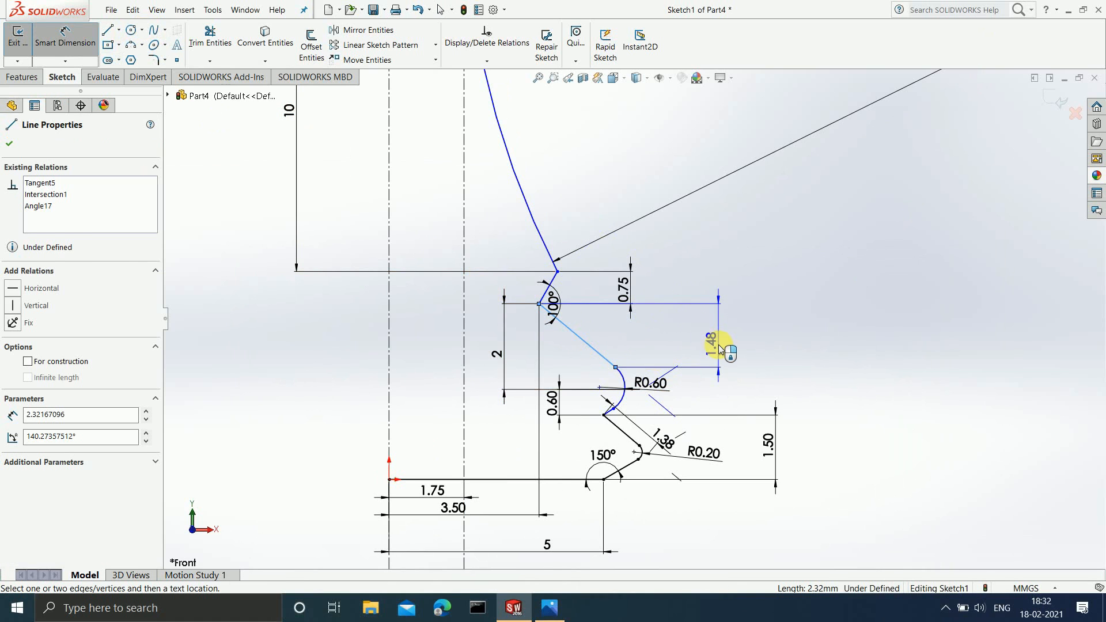
pyautogui.click(718, 341)
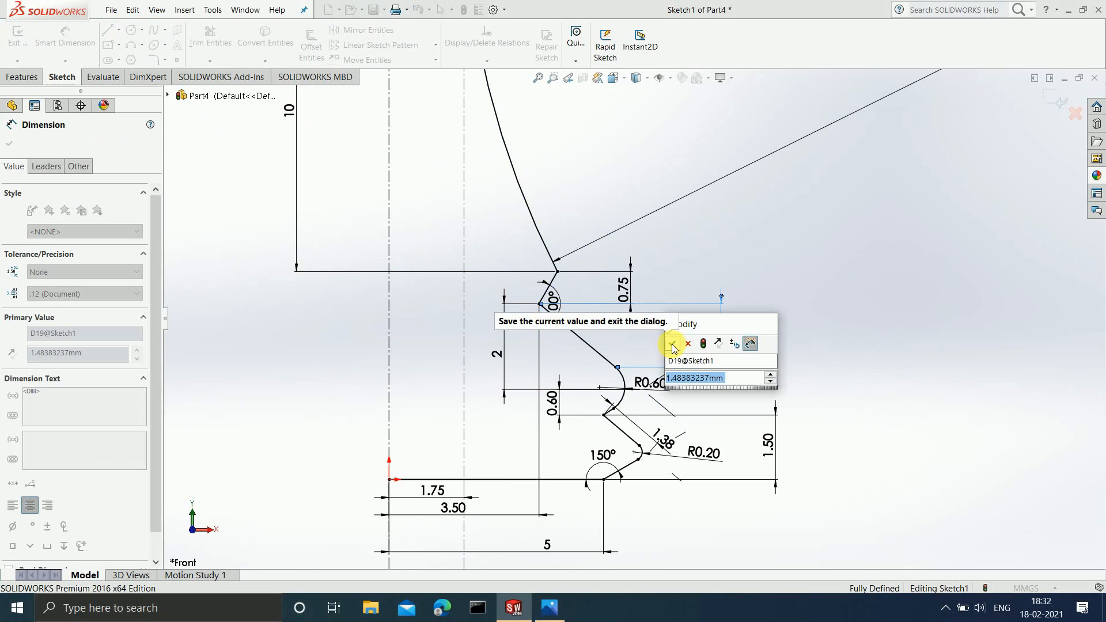
pyautogui.click(673, 345)
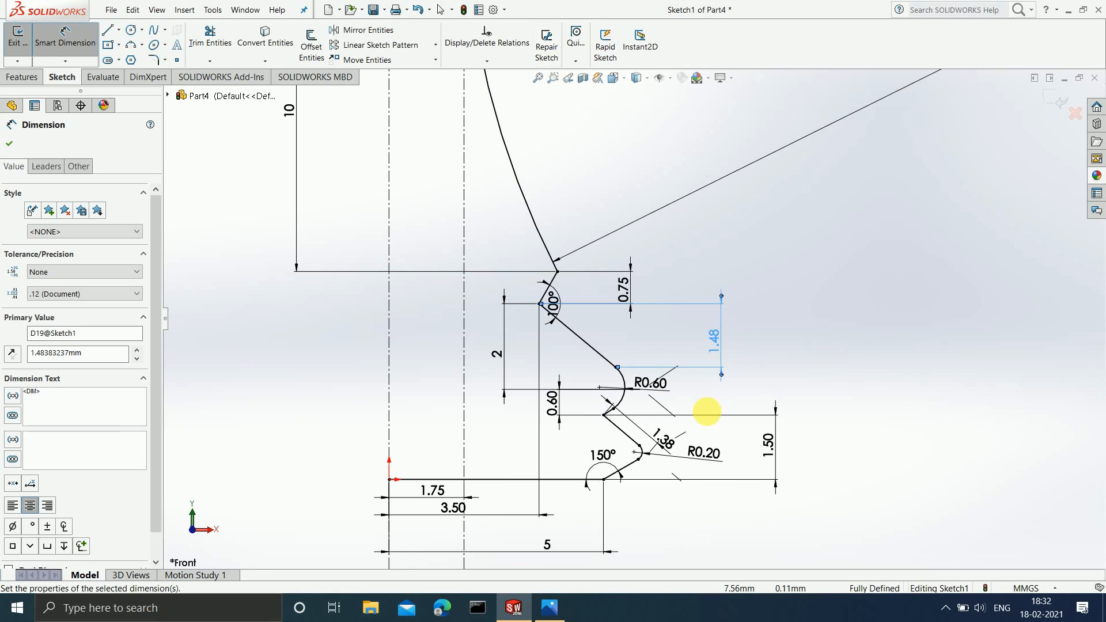
# Step: Close the profile with a vertical line from the head arc's upper endpoint down to the origin
pyautogui.scroll(5, 565, 273)
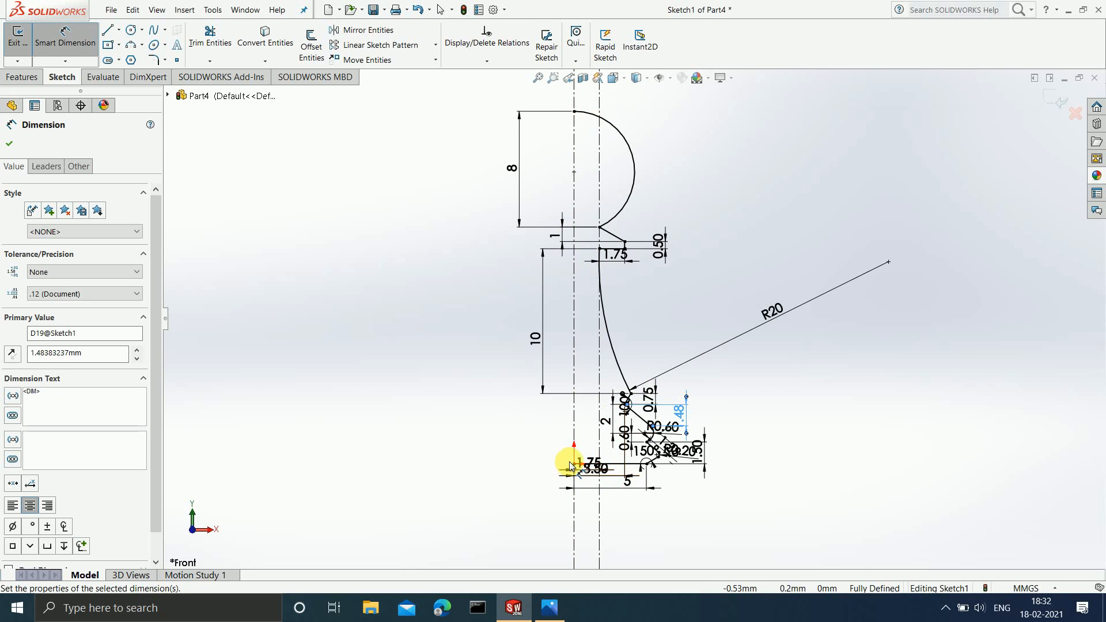
pyautogui.scroll(-1, 571, 311)
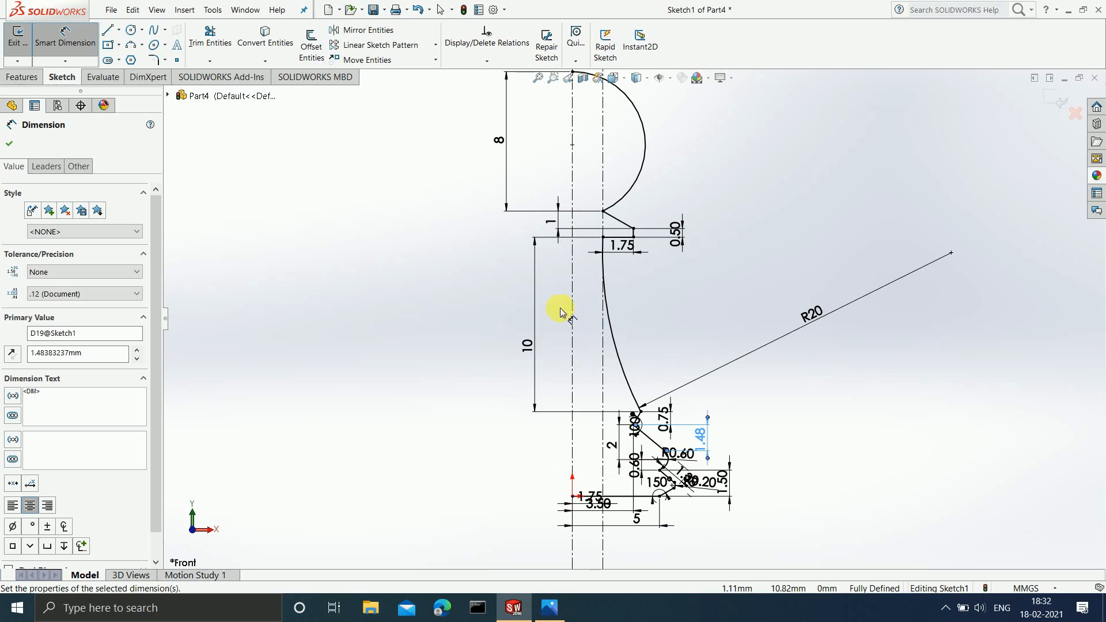
pyautogui.click(108, 30)
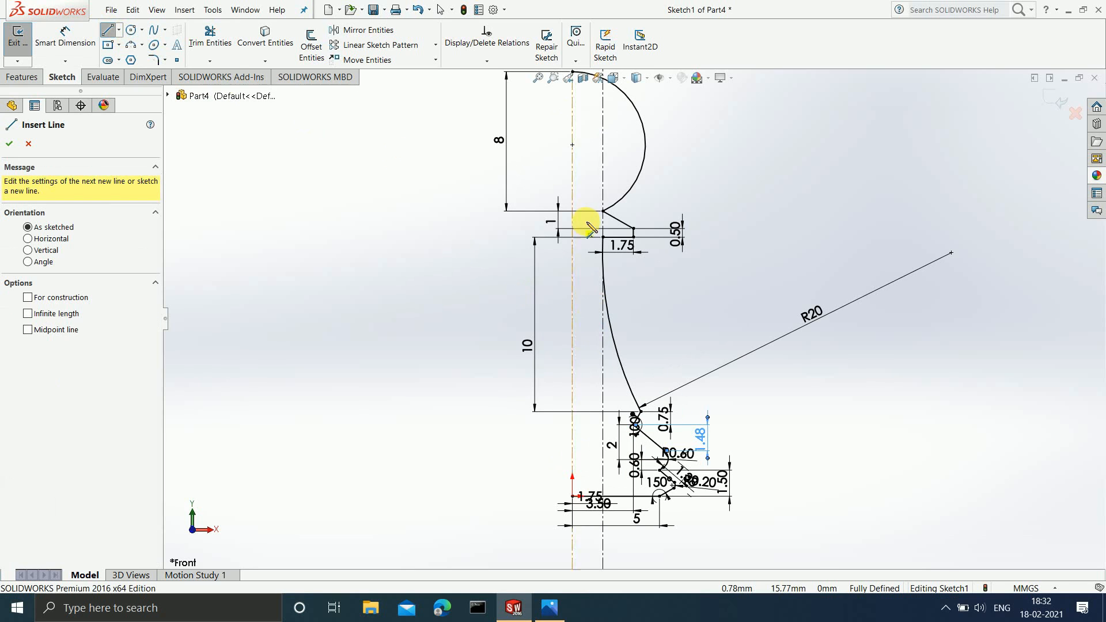
pyautogui.scroll(2, 588, 219)
pyautogui.scroll(-2, 590, 201)
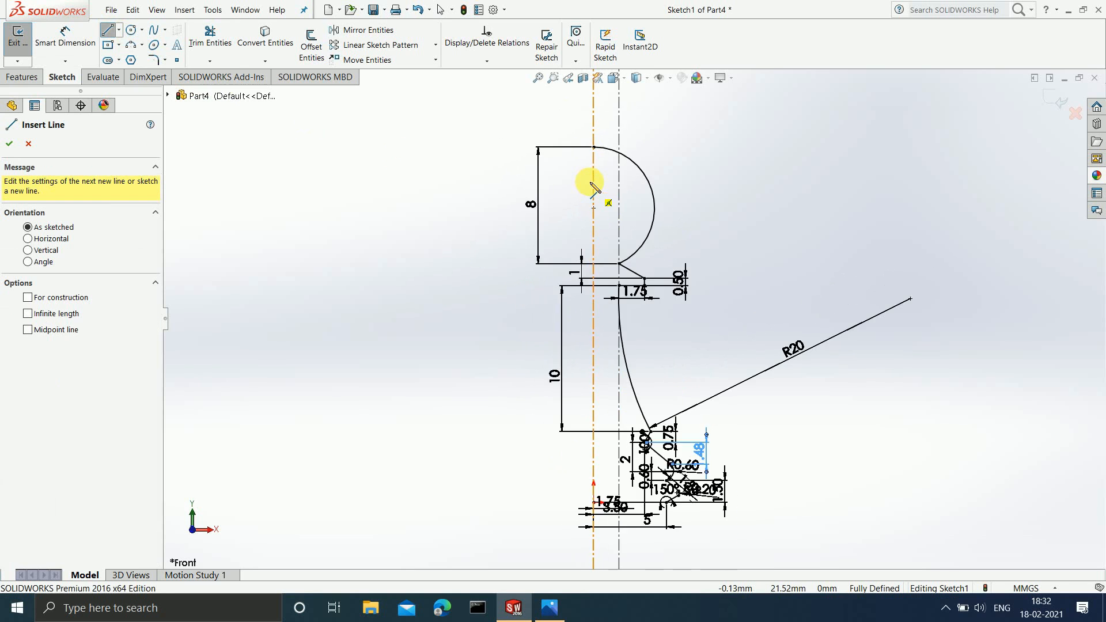
pyautogui.click(596, 148)
pyautogui.scroll(3, 605, 541)
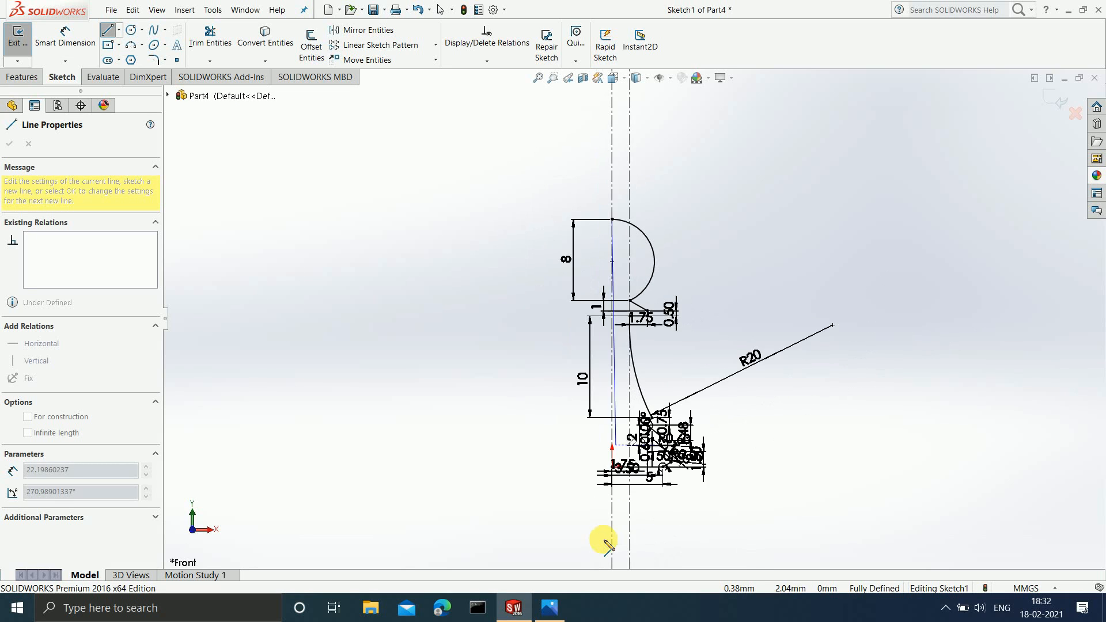
pyautogui.scroll(-5, 610, 458)
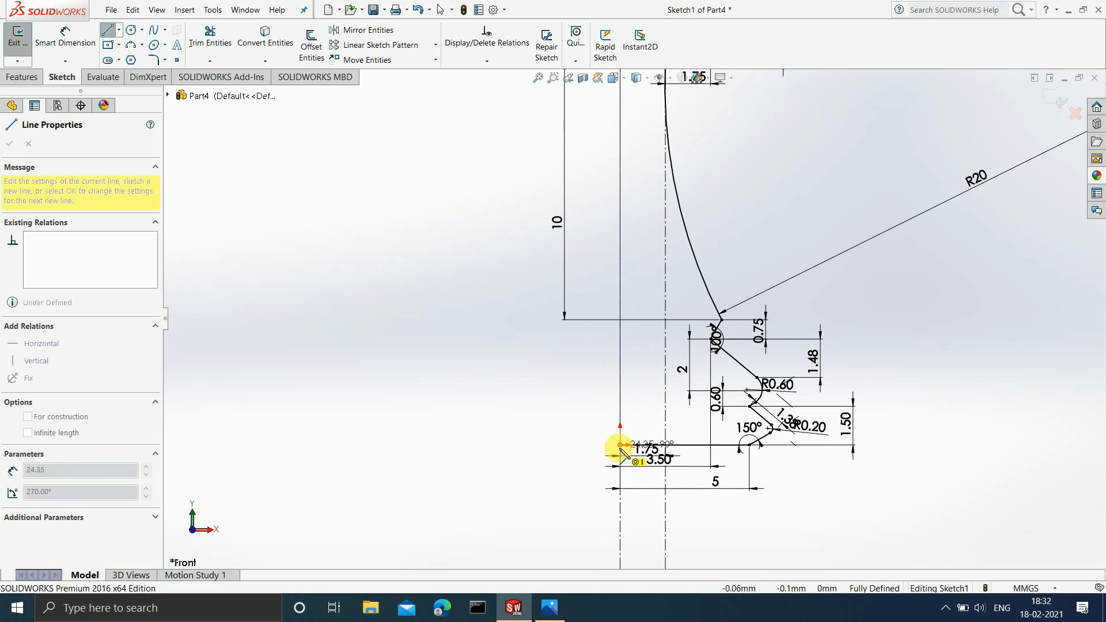
pyautogui.doubleClick(620, 445)
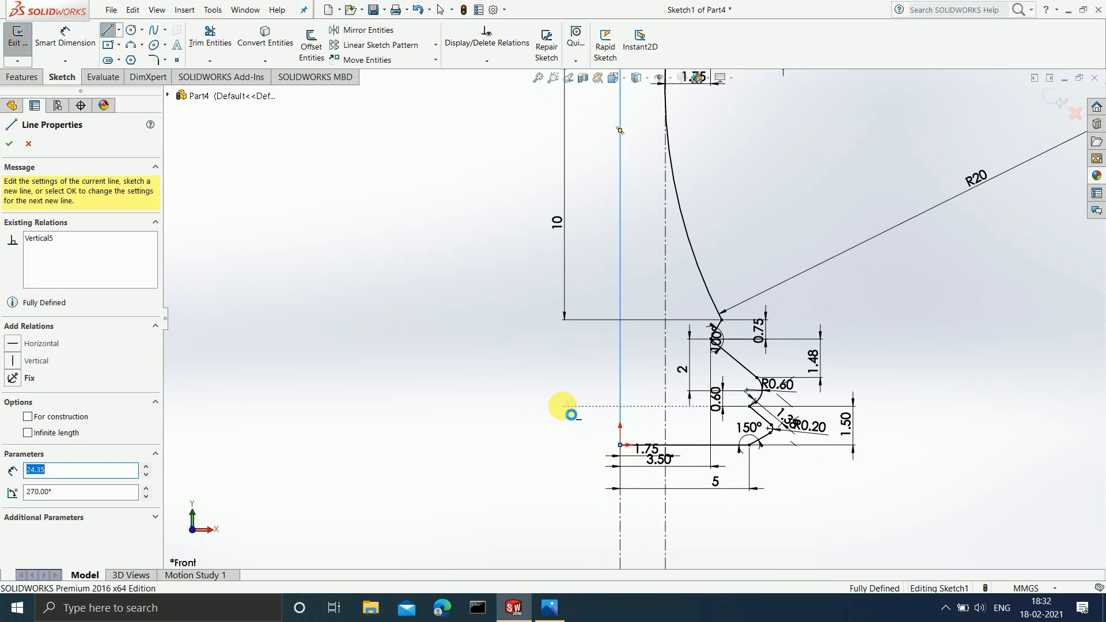
pyautogui.press('Escape')
# Step: Exit the sketch of the completed pawn half-profile
pyautogui.press('z')
pyautogui.press('z')
pyautogui.press('z')
pyautogui.scroll(-2, 784, 252)
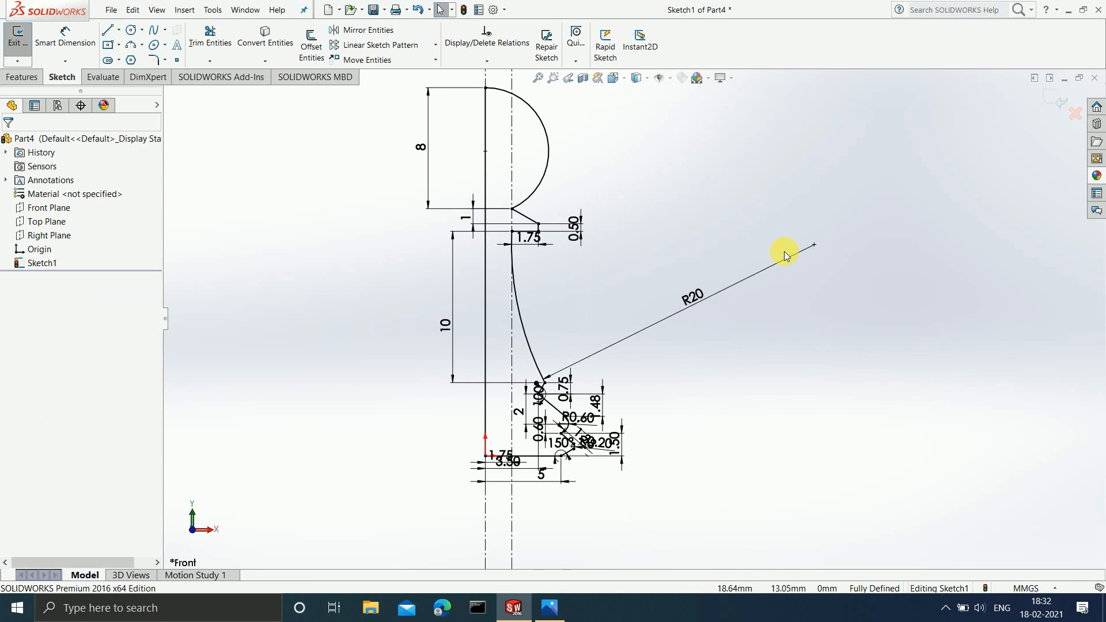
pyautogui.scroll(-2, 738, 135)
pyautogui.scroll(2, 528, 330)
pyautogui.scroll(-1, 528, 330)
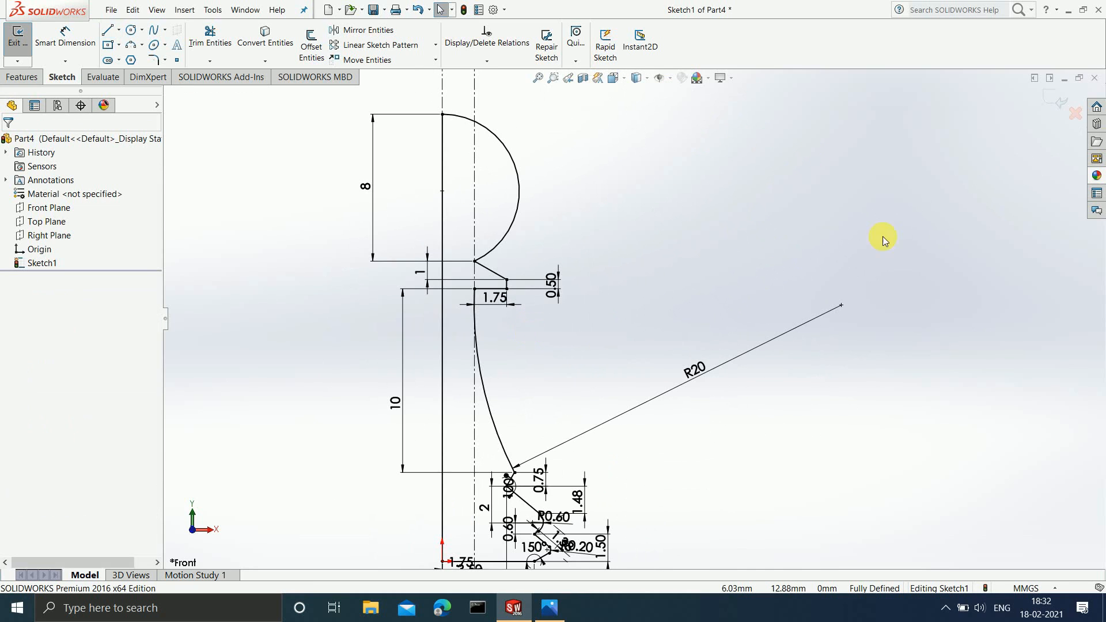
pyautogui.click(1046, 102)
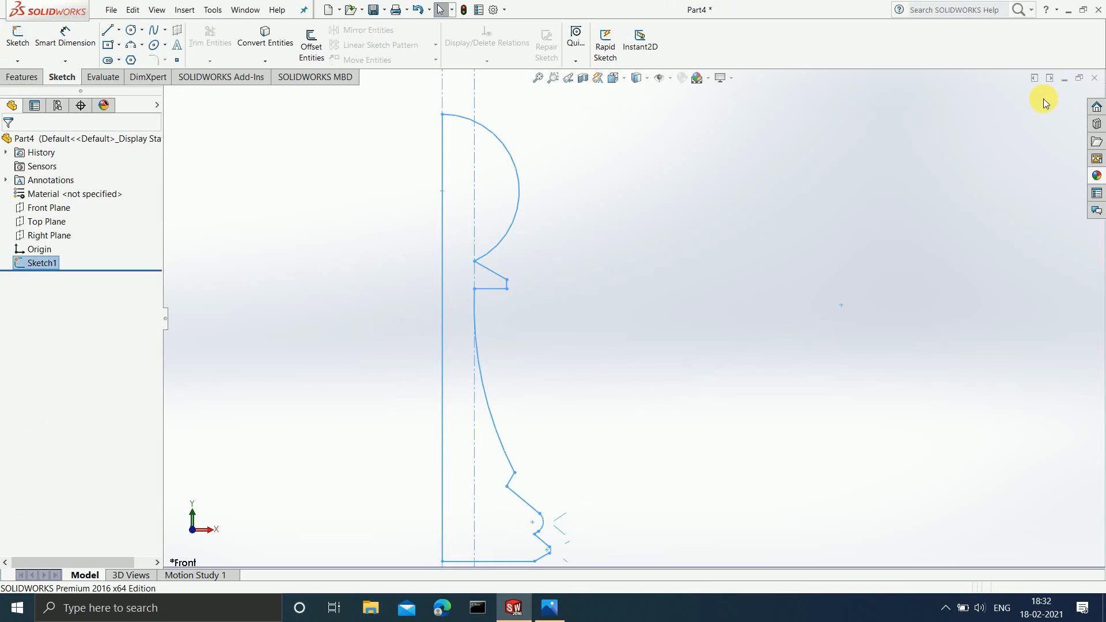
# Step: Revolve the pawn profile 360 degrees about the vertical line that runs from the origin to the head's top
pyautogui.scroll(-1, 557, 295)
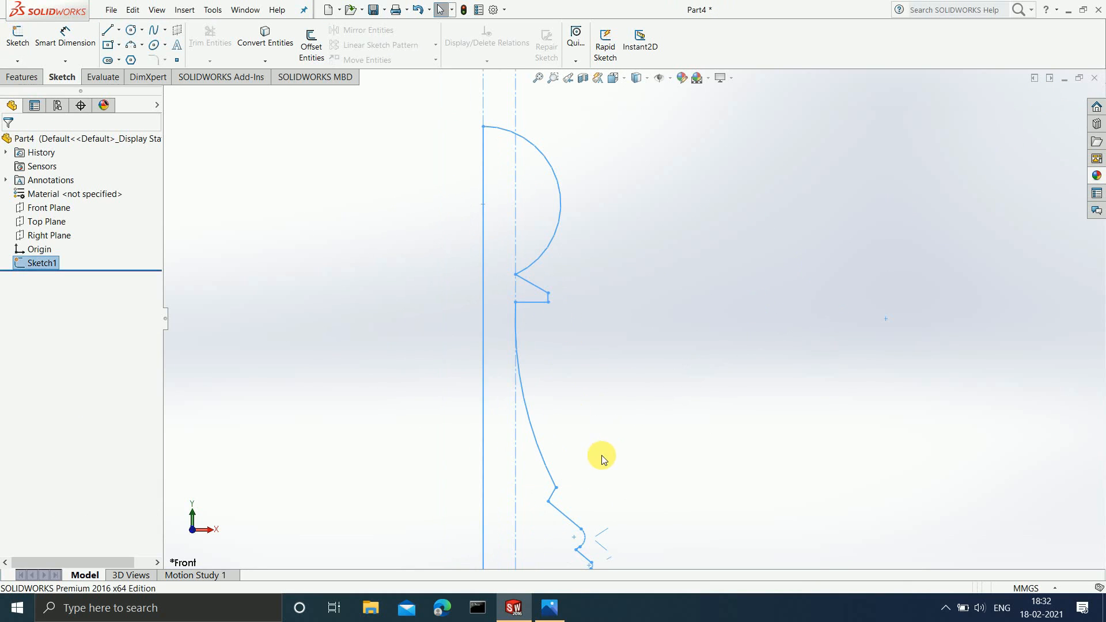
pyautogui.scroll(1, 601, 455)
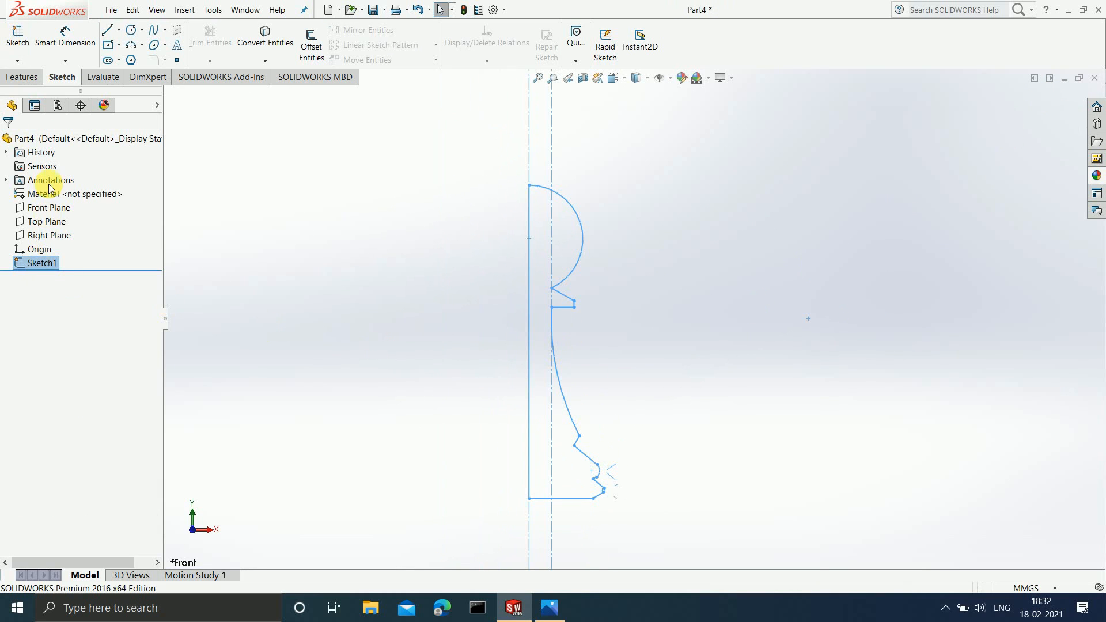
pyautogui.click(22, 76)
pyautogui.click(69, 48)
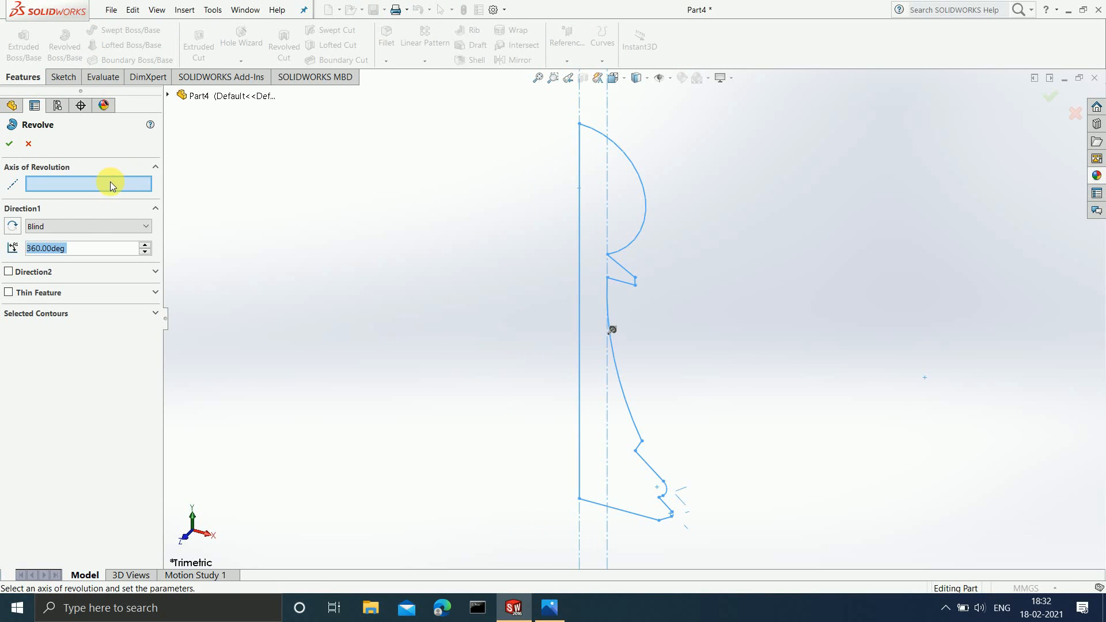
pyautogui.click(579, 233)
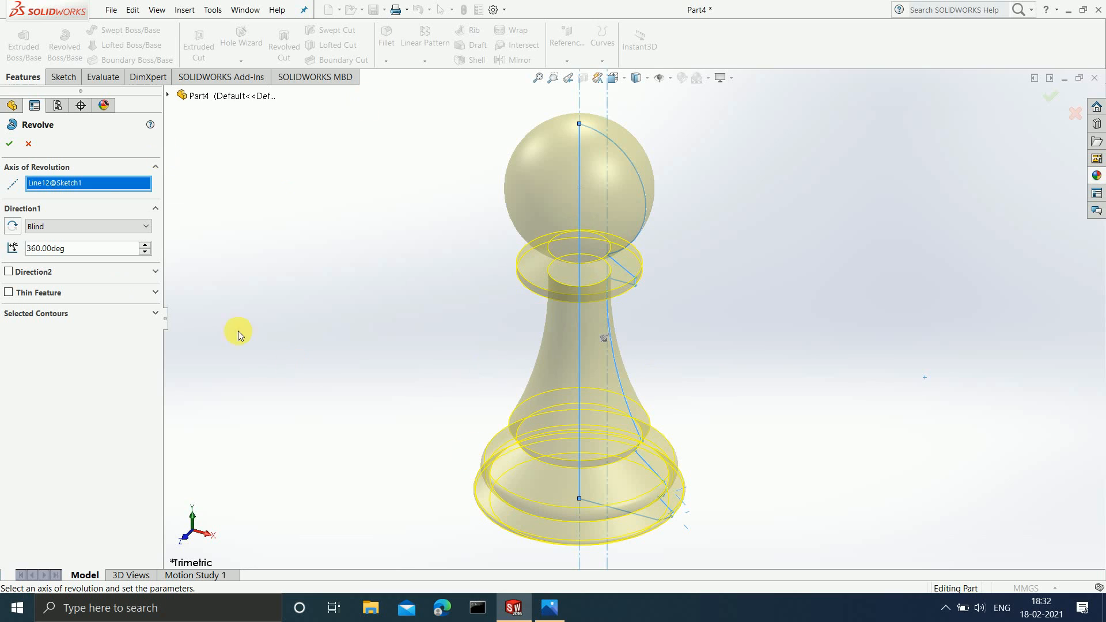
pyautogui.click(11, 146)
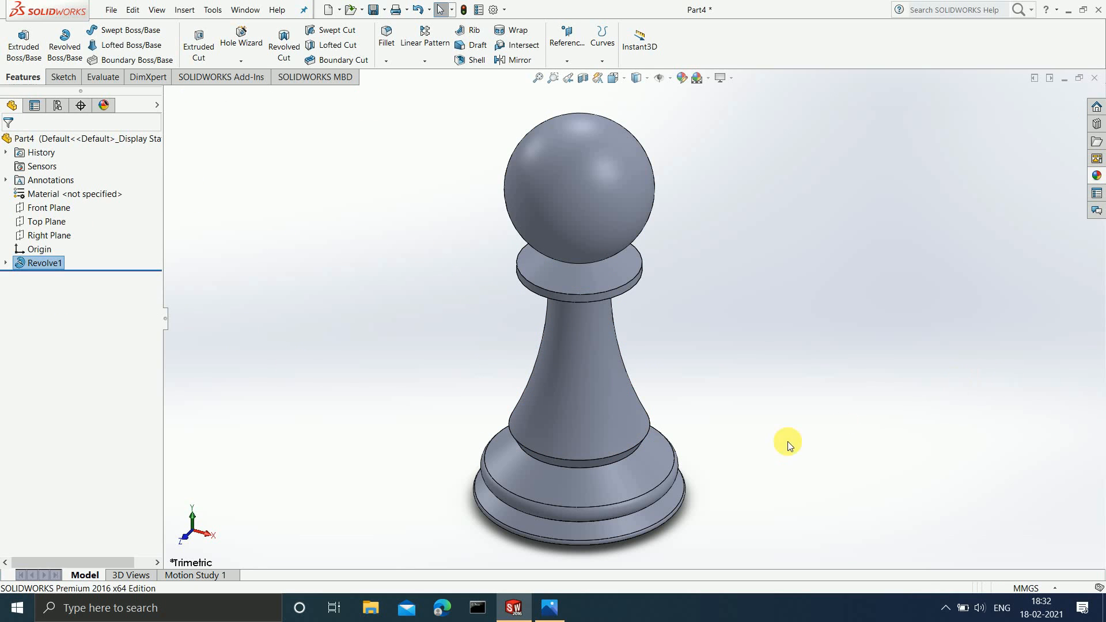
# Step: Look through the reference images for the rendering of the finished wooden chess pawn
pyautogui.click(567, 610)
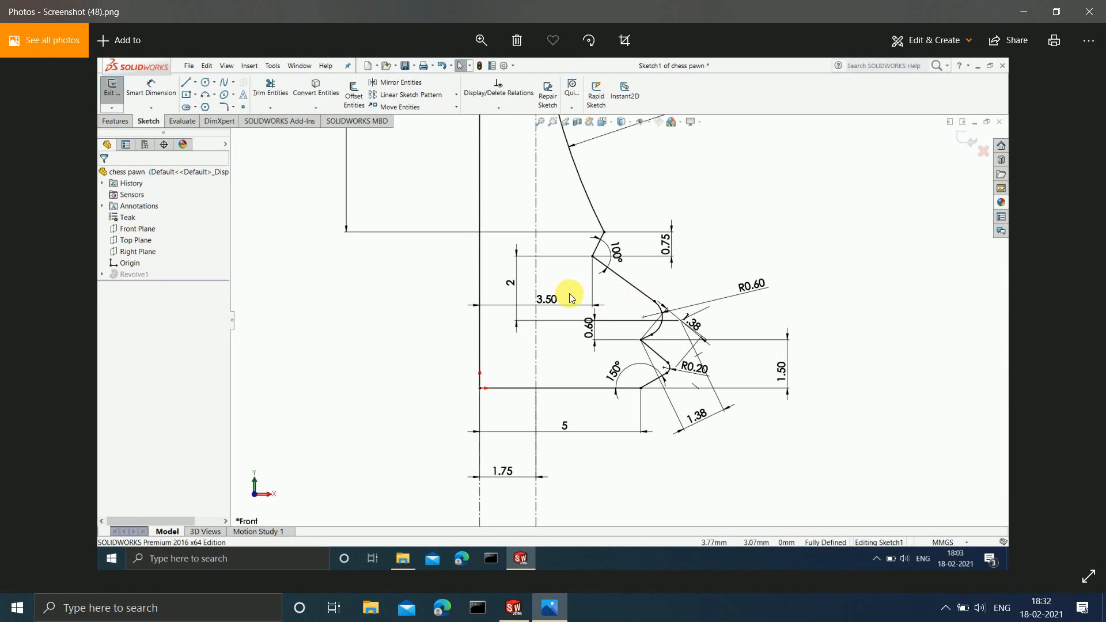
pyautogui.click(26, 311)
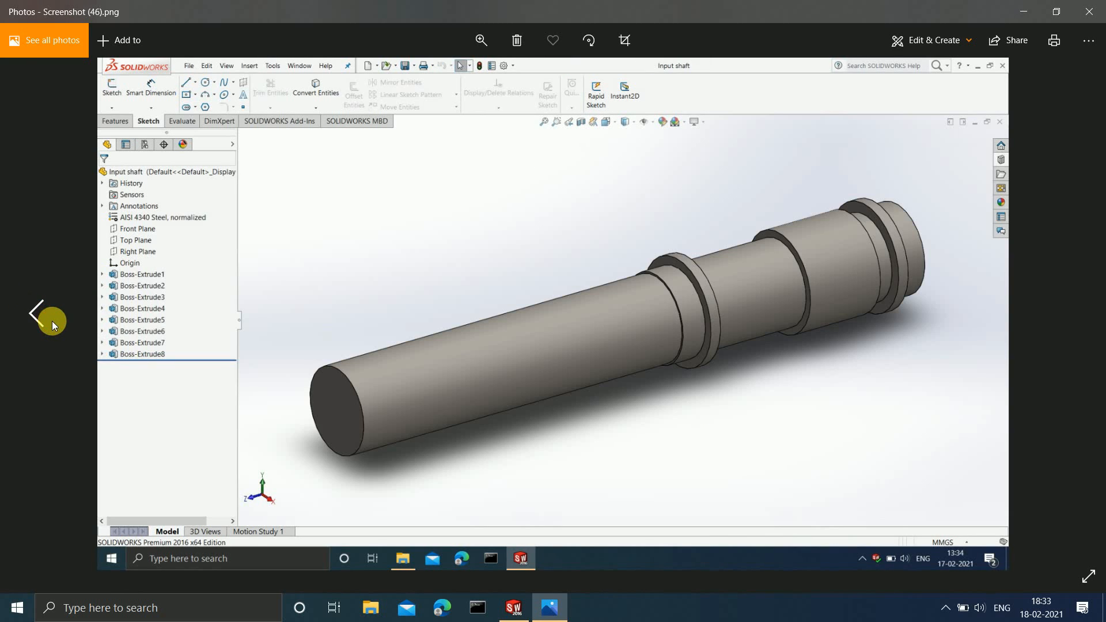
pyautogui.click(52, 323)
pyautogui.click(1076, 308)
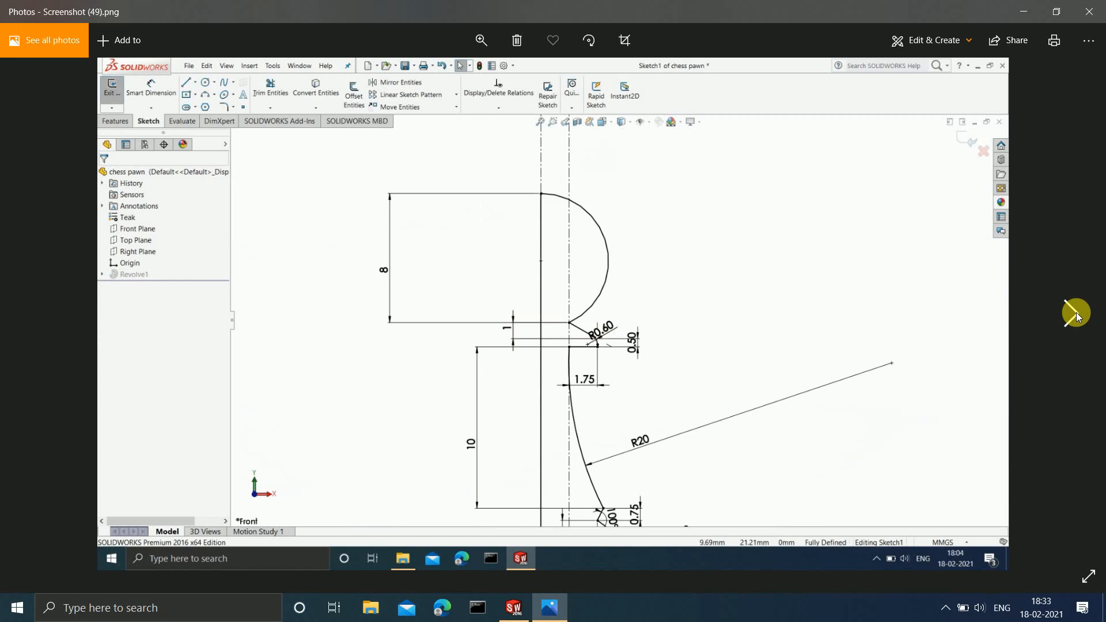
pyautogui.click(1076, 312)
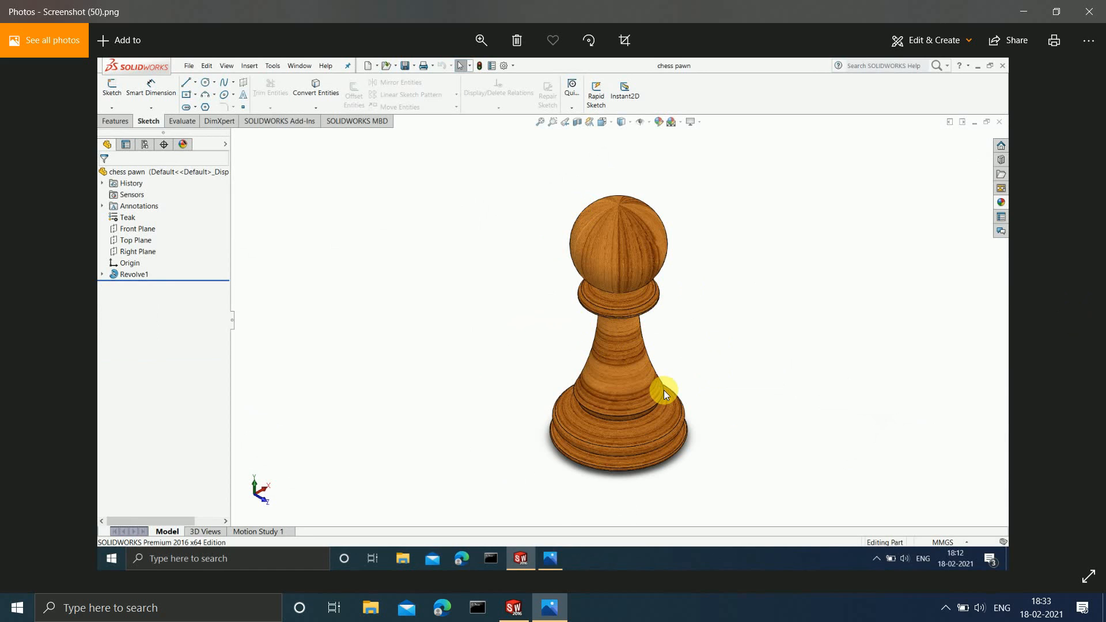
# Step: Return to SOLIDWORKS and assign the Teak material from the Woods category to the pawn part
pyautogui.click(1030, 19)
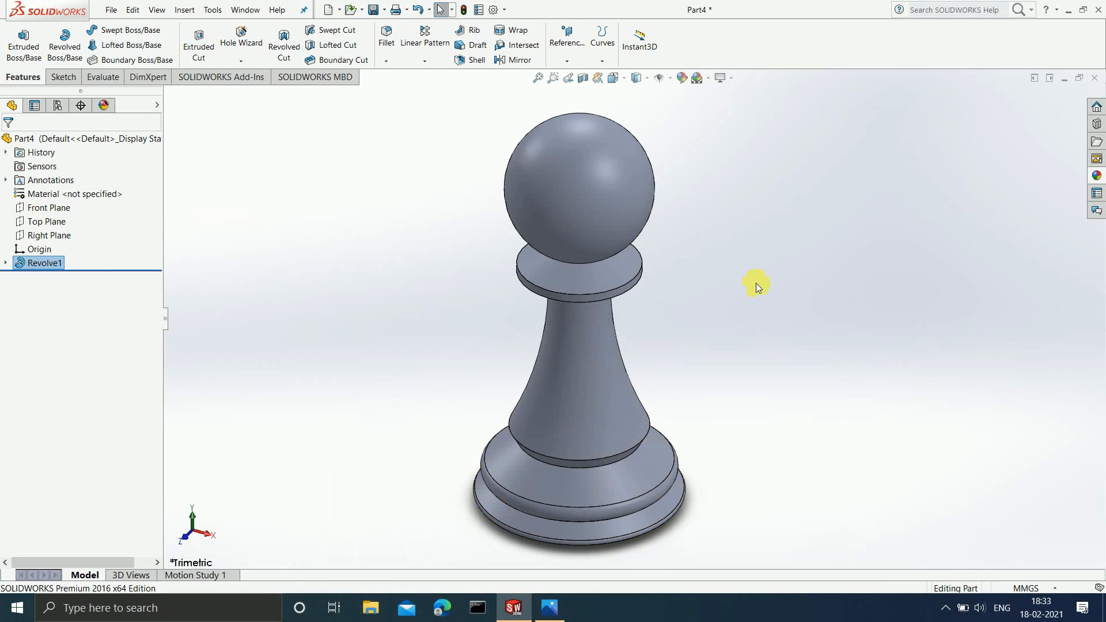
pyautogui.scroll(3, 655, 317)
pyautogui.moveTo(656, 317); pyautogui.dragTo(664, 245, button='middle')
pyautogui.scroll(-3, 645, 281)
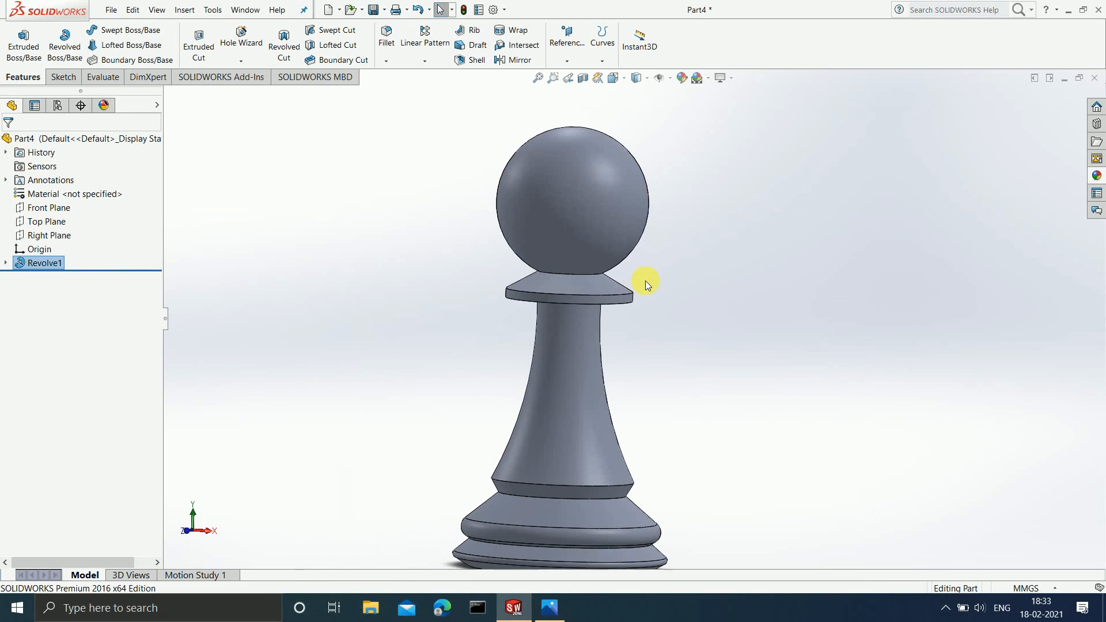
pyautogui.scroll(2, 641, 324)
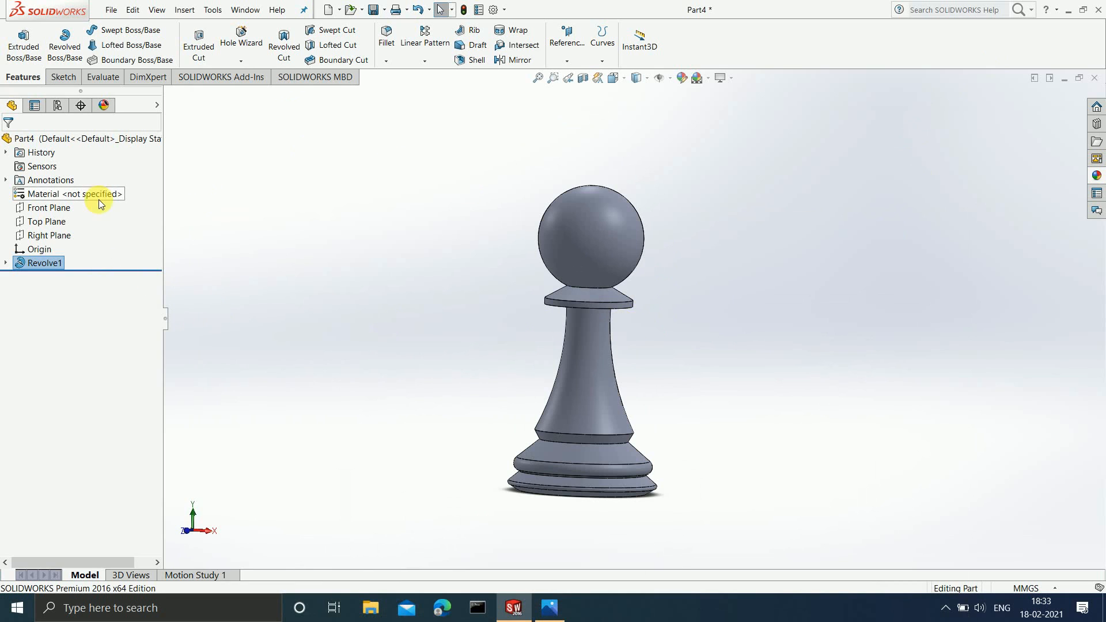
pyautogui.click(73, 194)
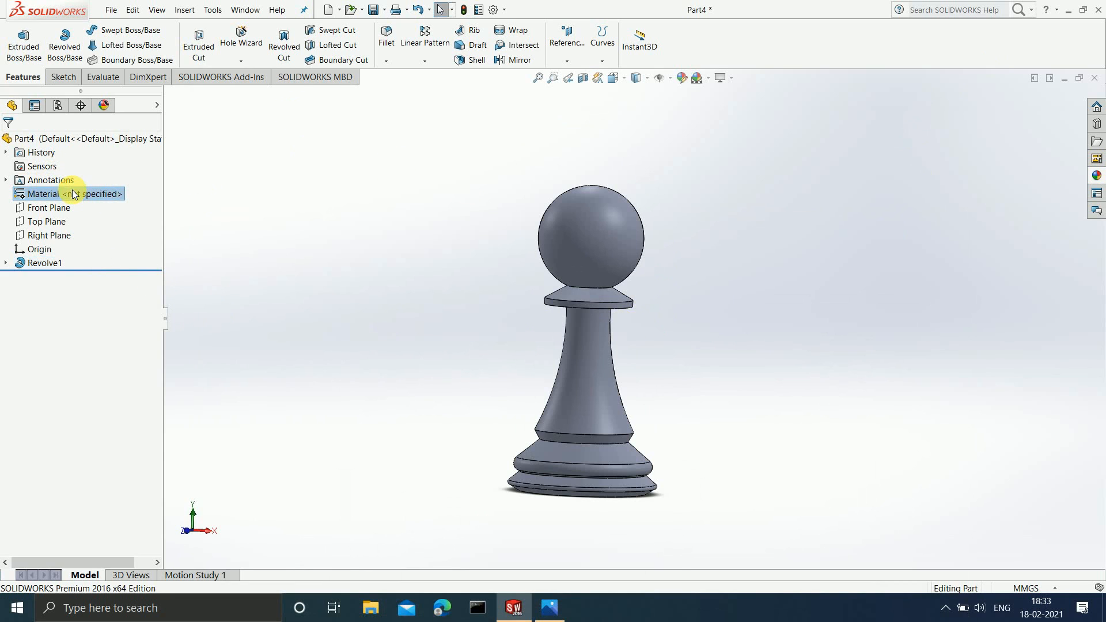
pyautogui.rightClick(73, 195)
pyautogui.click(94, 204)
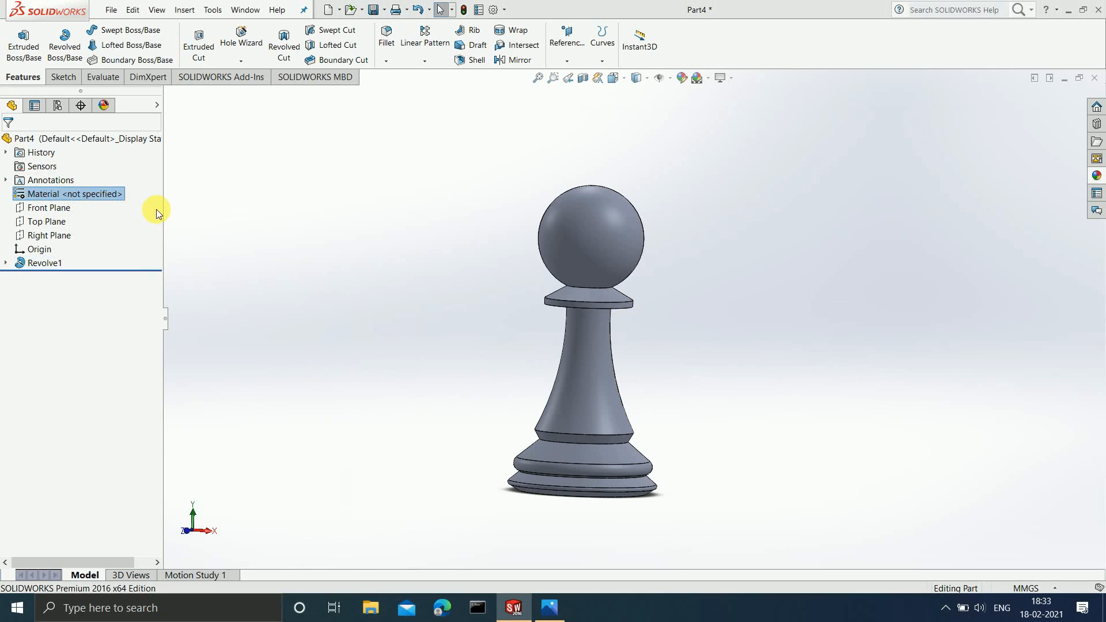
pyautogui.moveTo(484, 284); pyautogui.dragTo(477, 368)
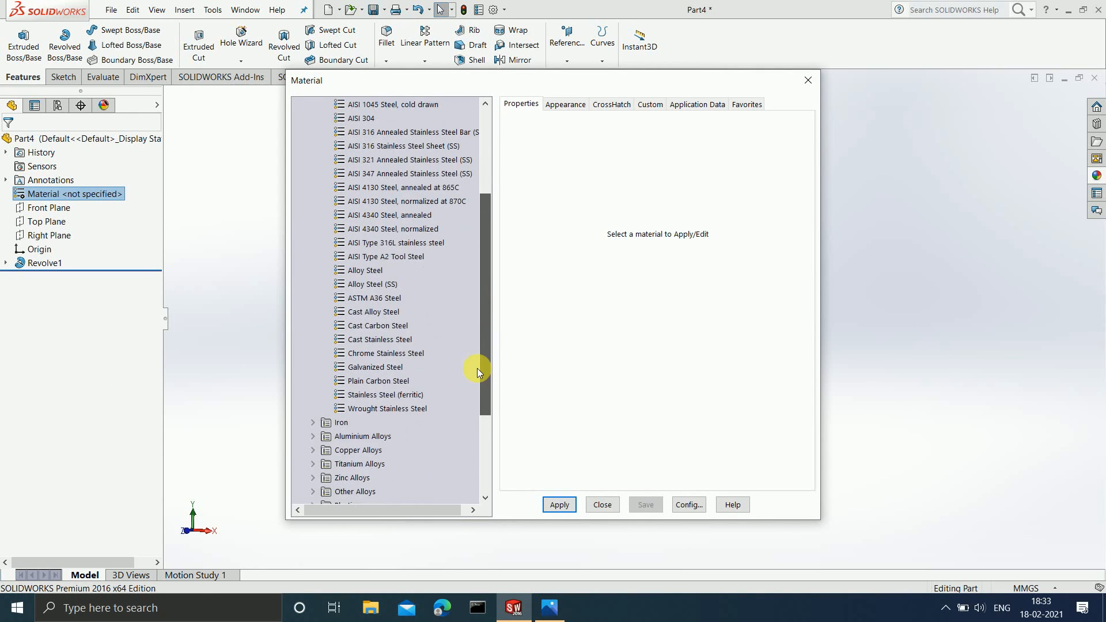
pyautogui.click(478, 366)
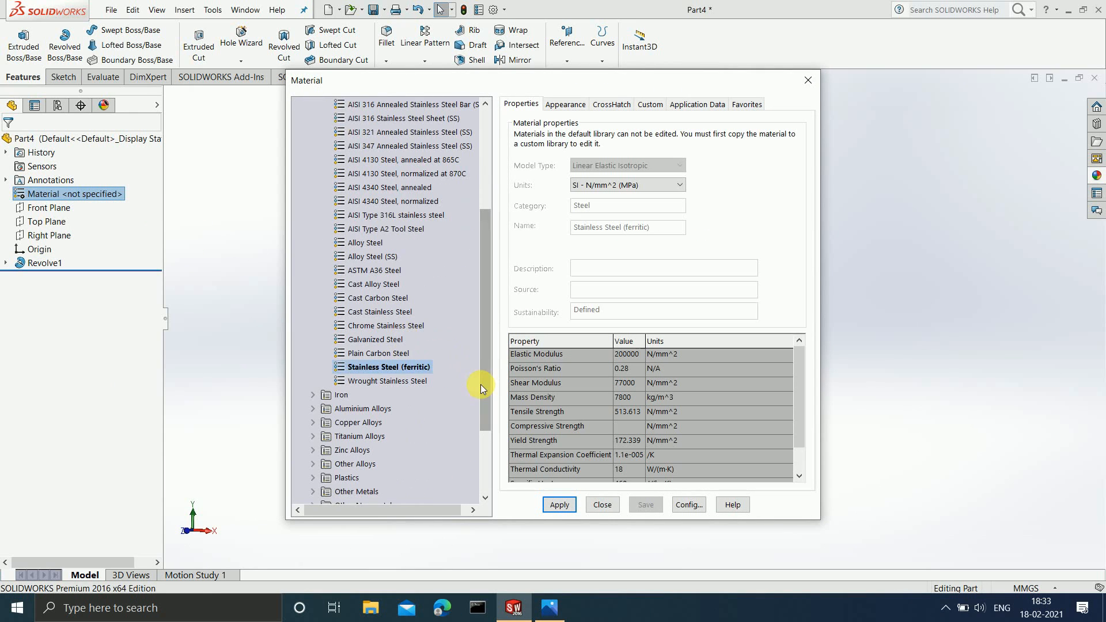
pyautogui.moveTo(485, 348); pyautogui.dragTo(490, 426)
pyautogui.click(311, 463)
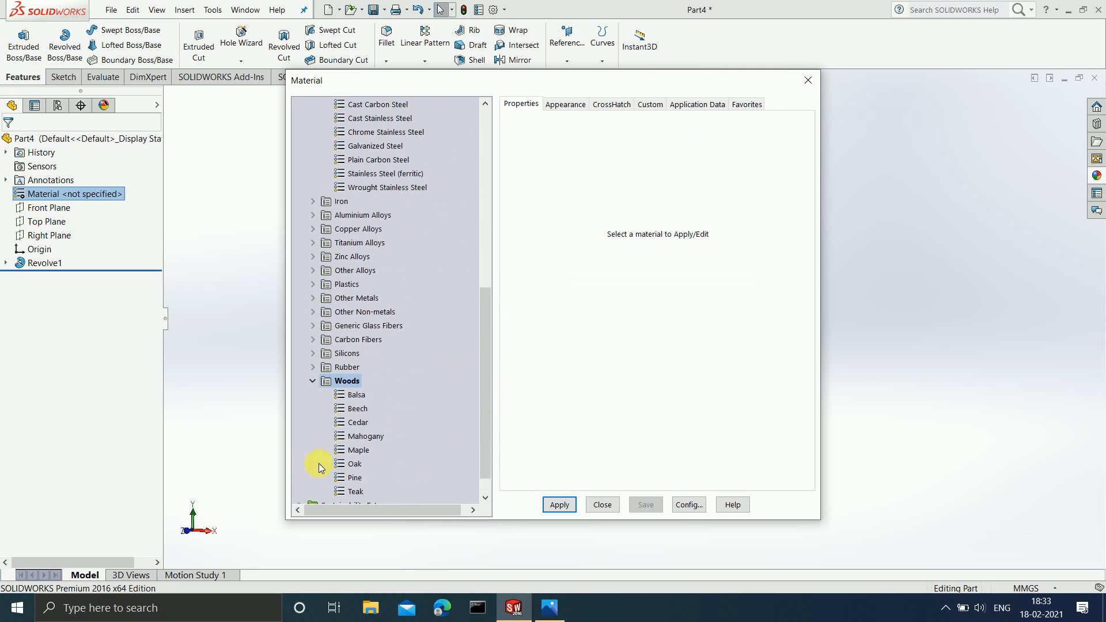
pyautogui.click(355, 492)
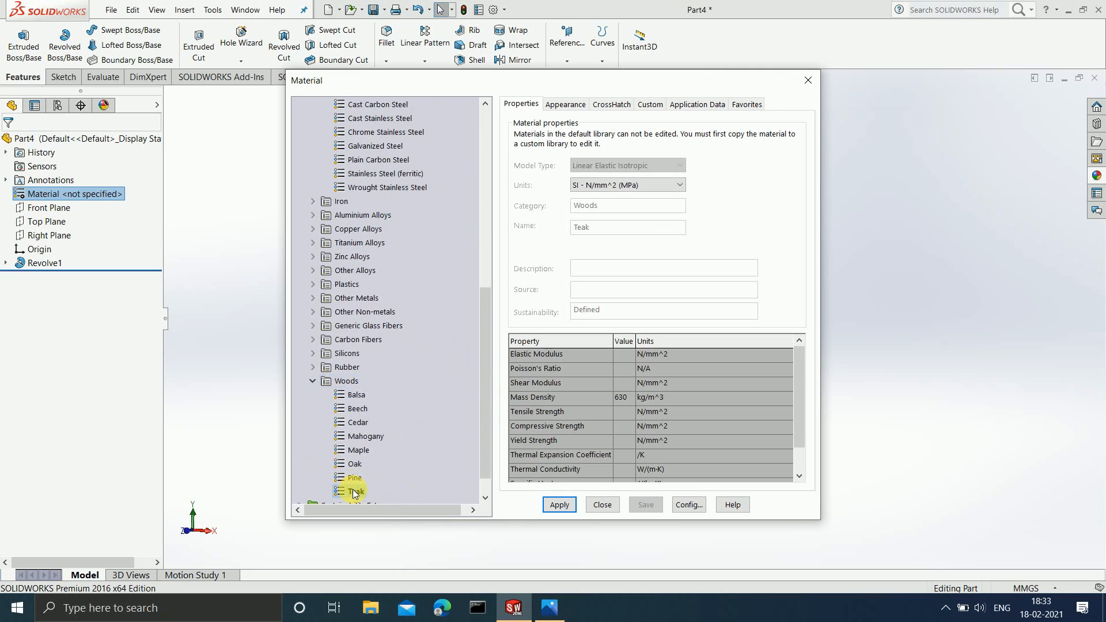
pyautogui.click(558, 511)
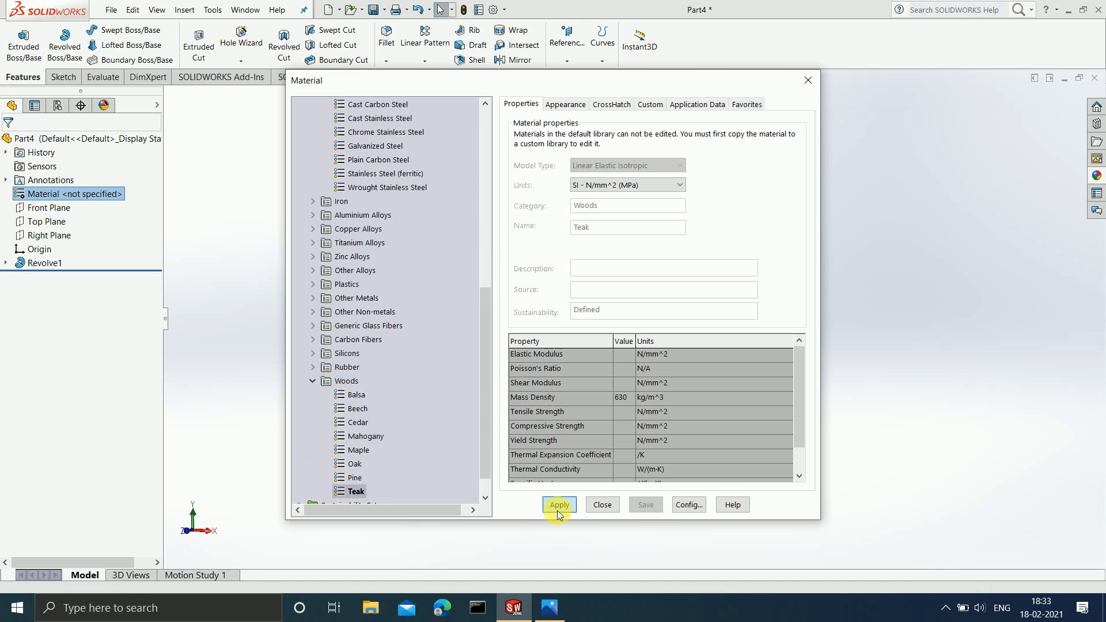
pyautogui.click(806, 82)
# Step: Compare the pawn's sharp collar edge with the dimensioned sketch in the Photos reference images and return to SOLIDWORKS
pyautogui.scroll(-5, 583, 337)
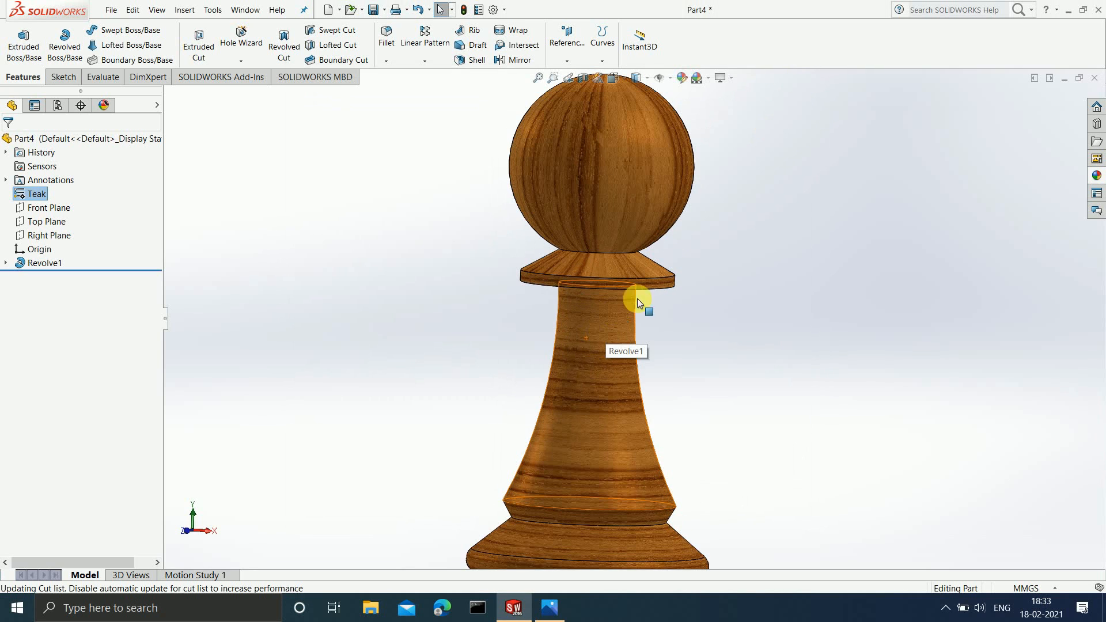
pyautogui.scroll(-3, 662, 319)
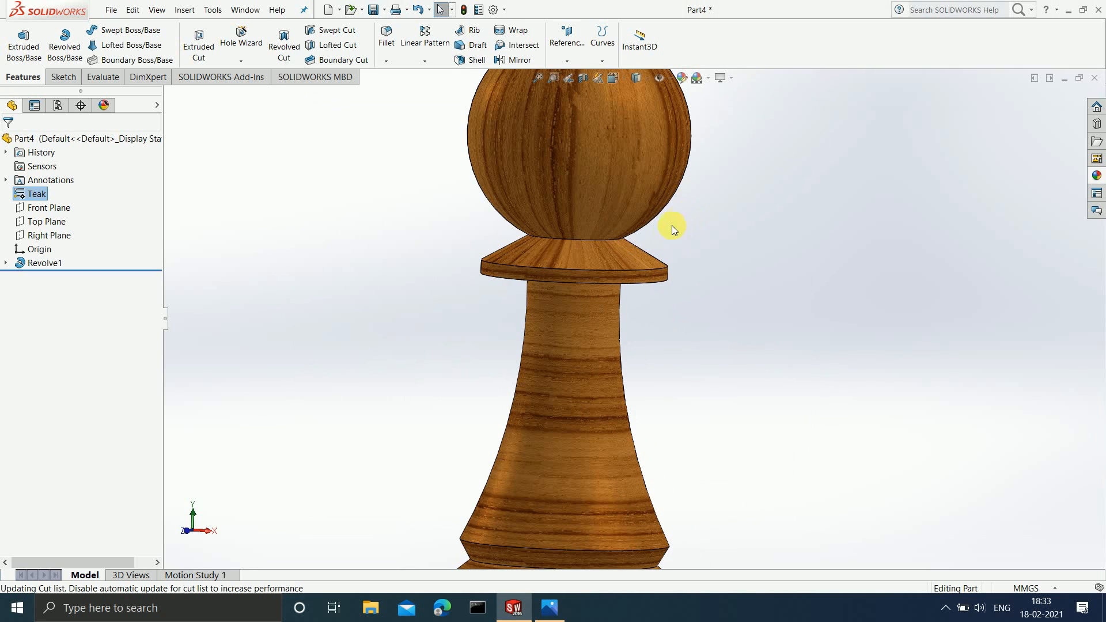
pyautogui.click(643, 270)
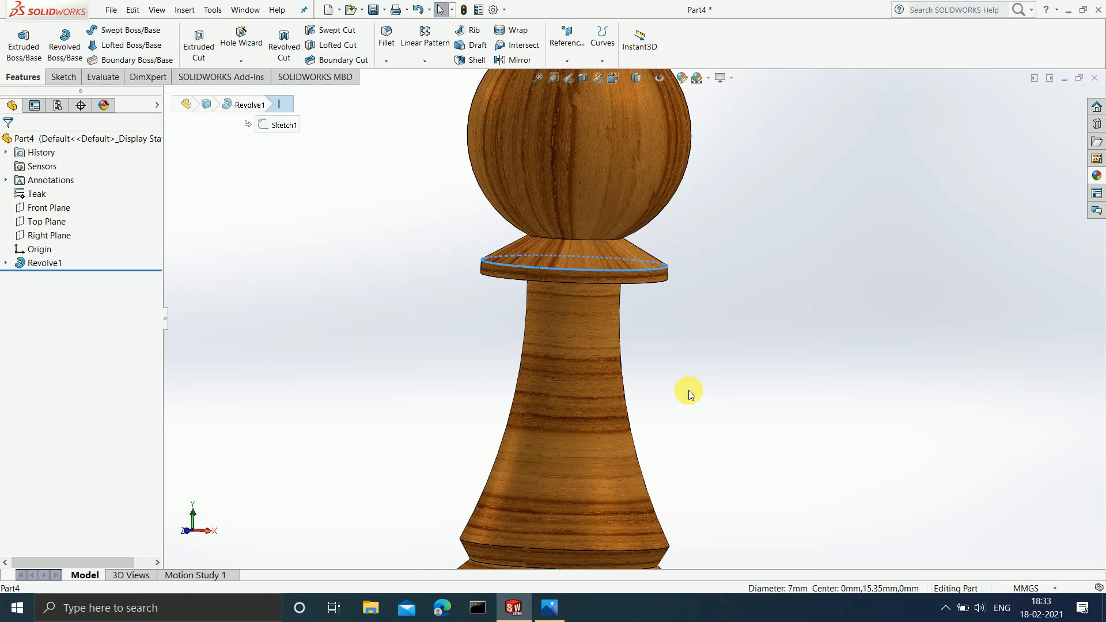
pyautogui.click(550, 606)
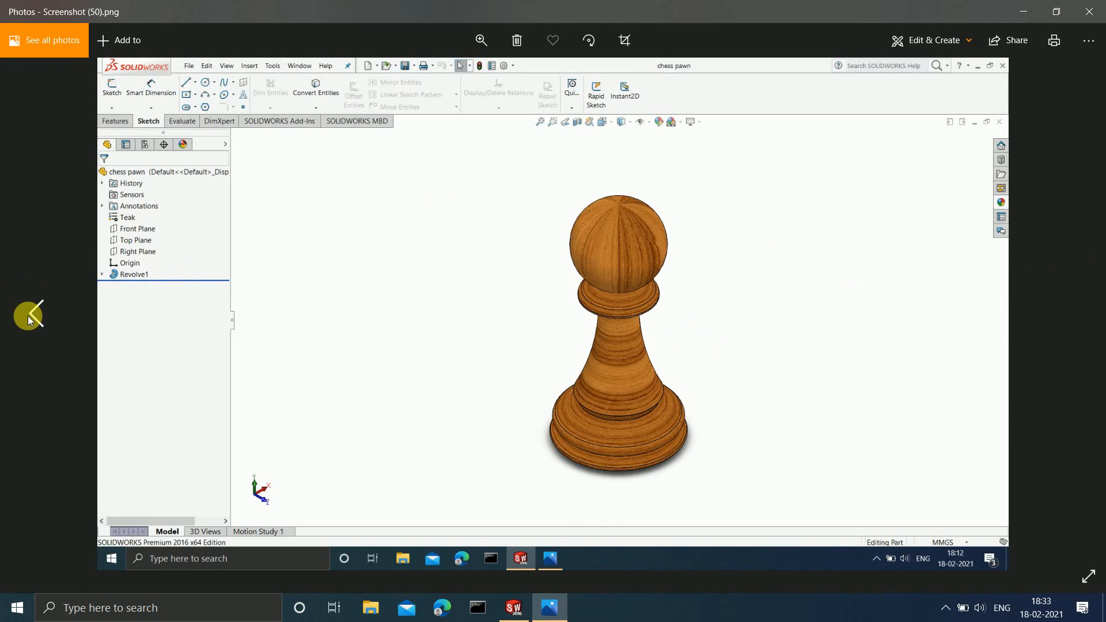
pyautogui.click(30, 316)
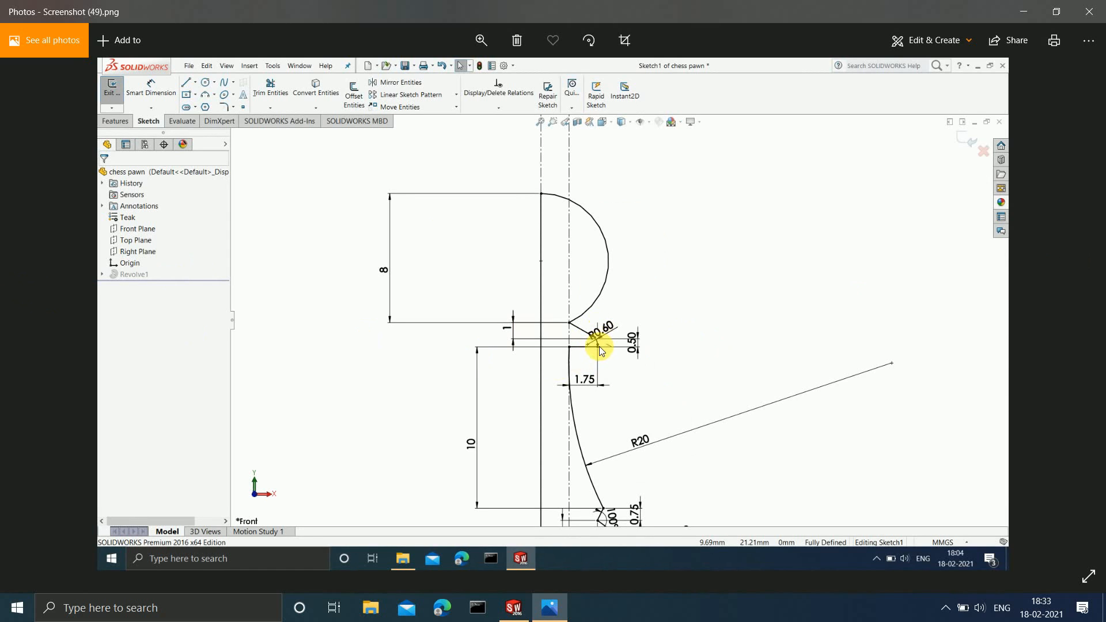
pyautogui.click(1024, 12)
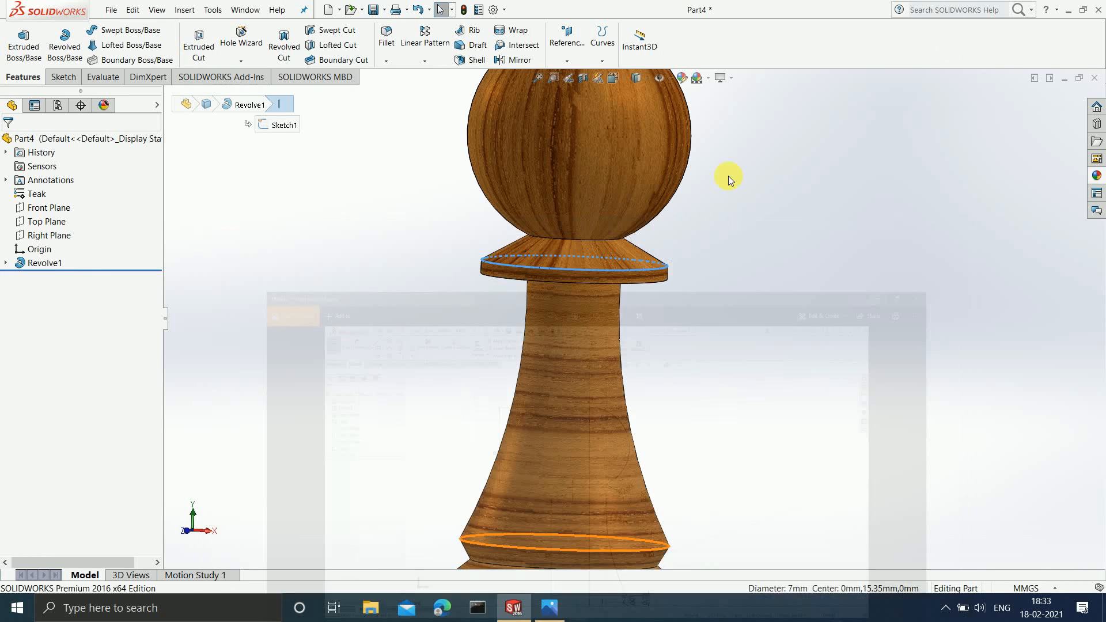
pyautogui.click(738, 261)
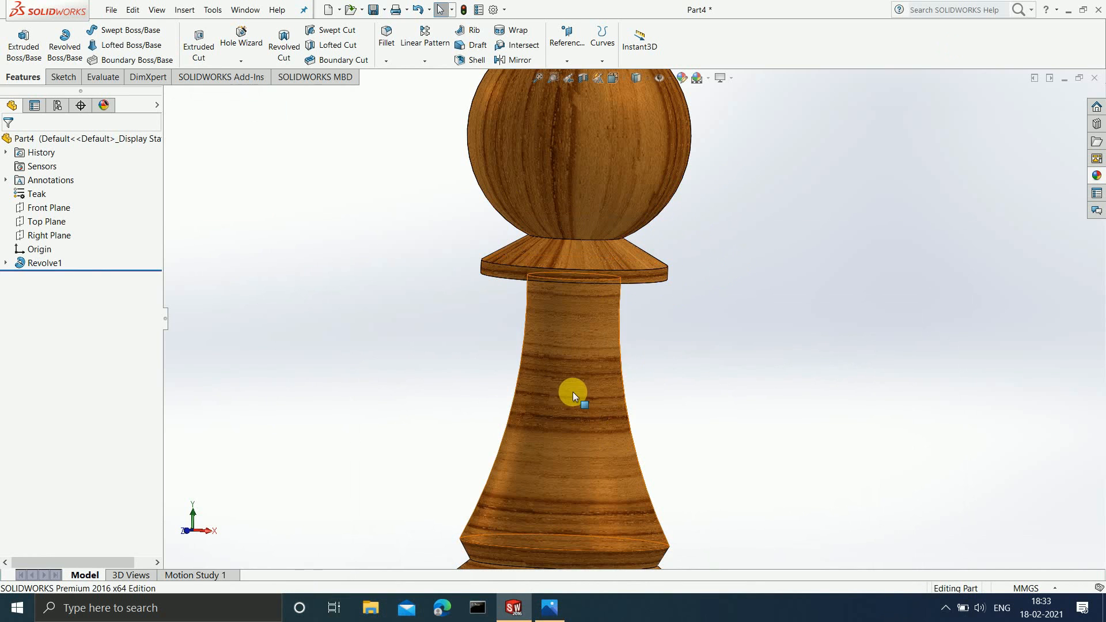
# Step: Edit the revolve's sketch to round the collar's outer upper corner with a 0.60 mm sketch fillet, and exit the sketch
pyautogui.click(6, 263)
pyautogui.rightClick(36, 279)
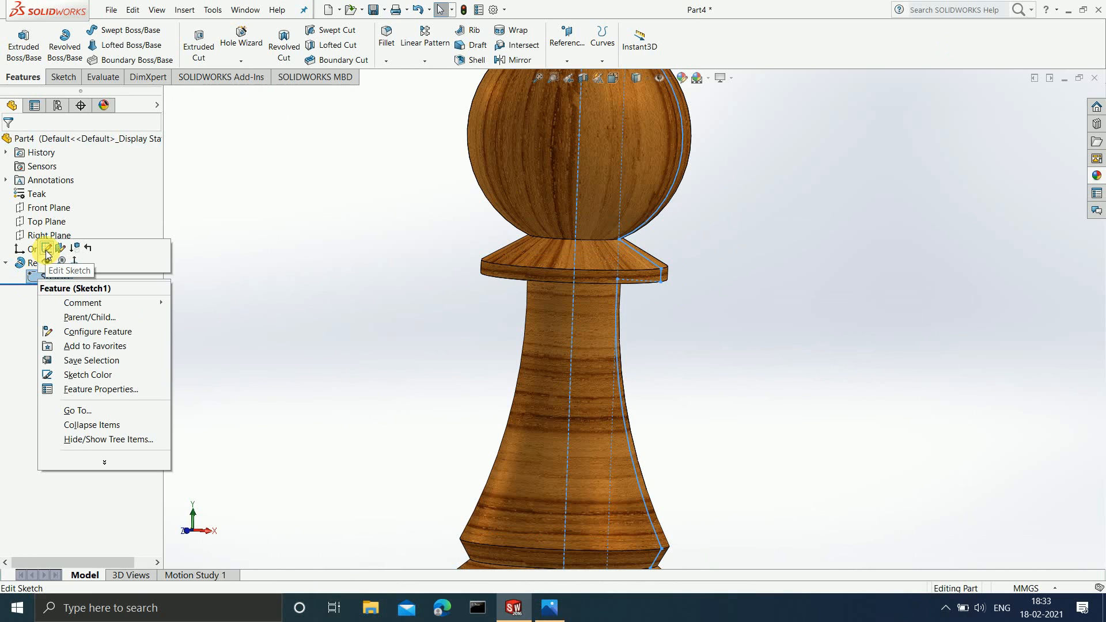
pyautogui.click(46, 252)
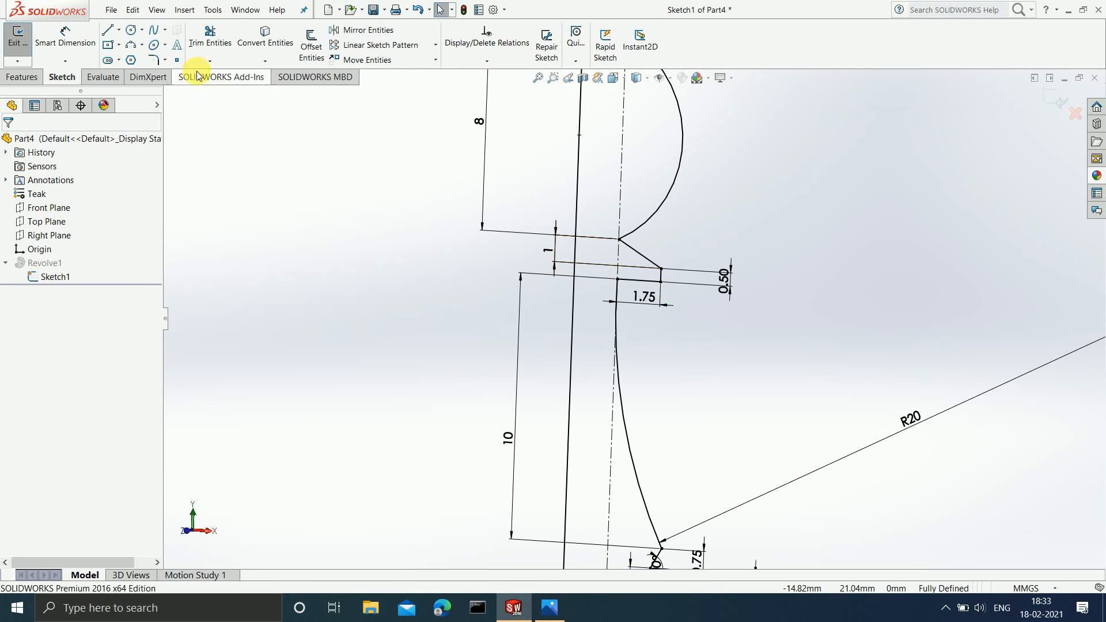
pyautogui.click(154, 60)
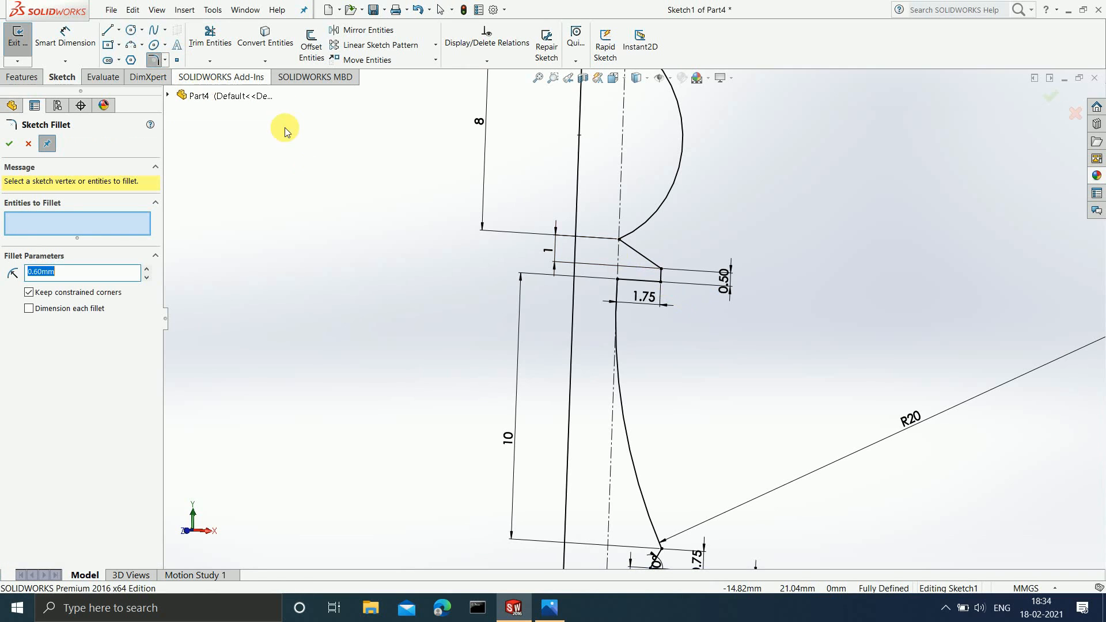
pyautogui.click(643, 262)
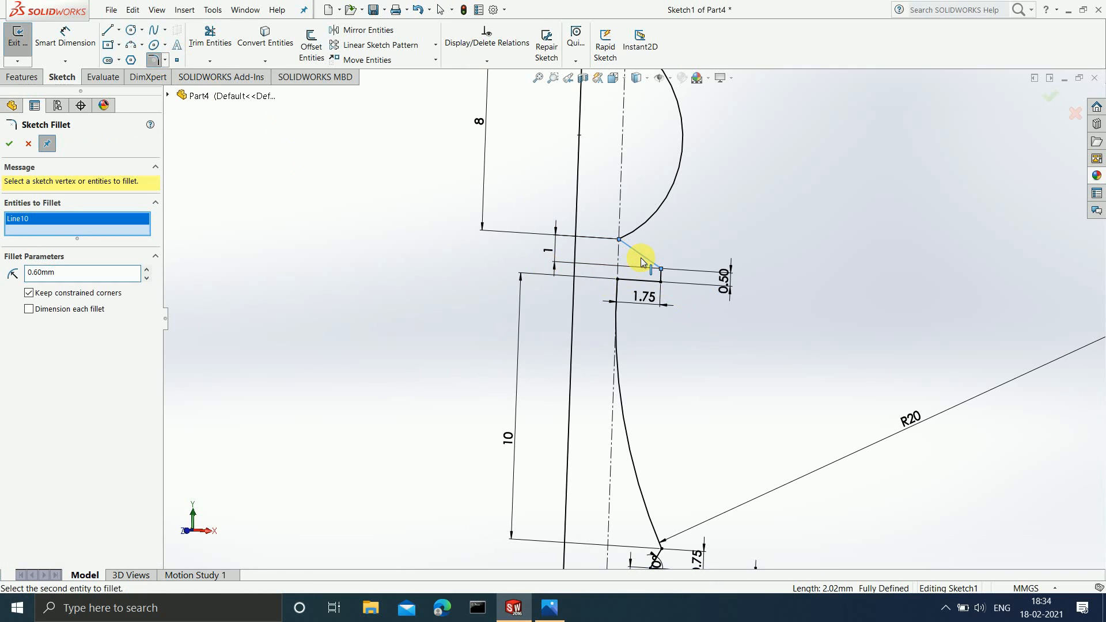
pyautogui.click(661, 274)
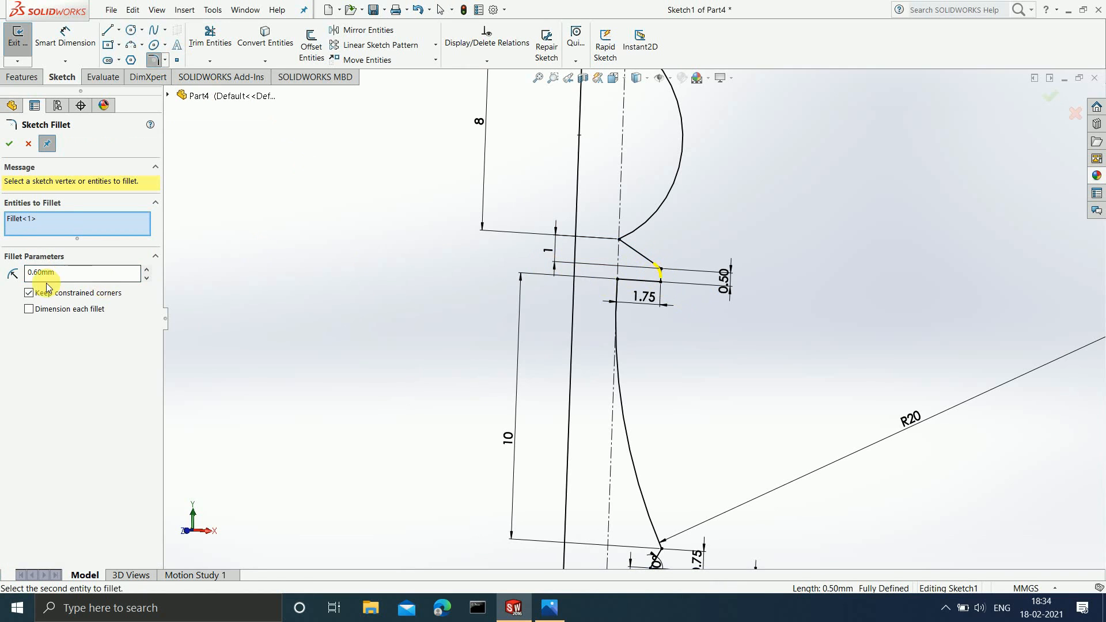
pyautogui.click(10, 145)
pyautogui.press('f')
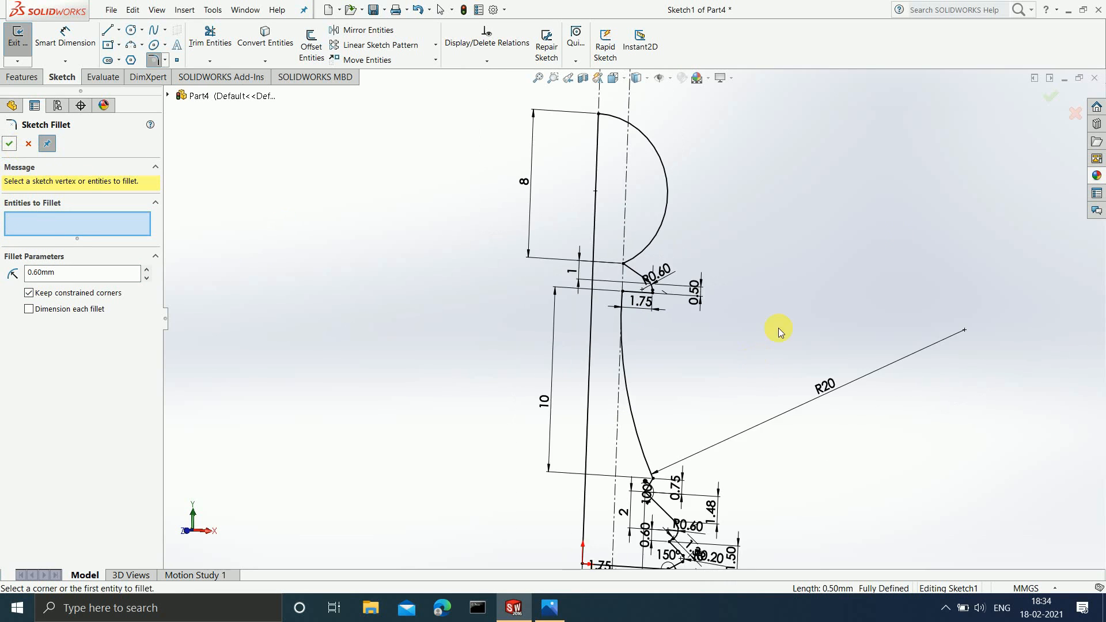
pyautogui.click(1052, 110)
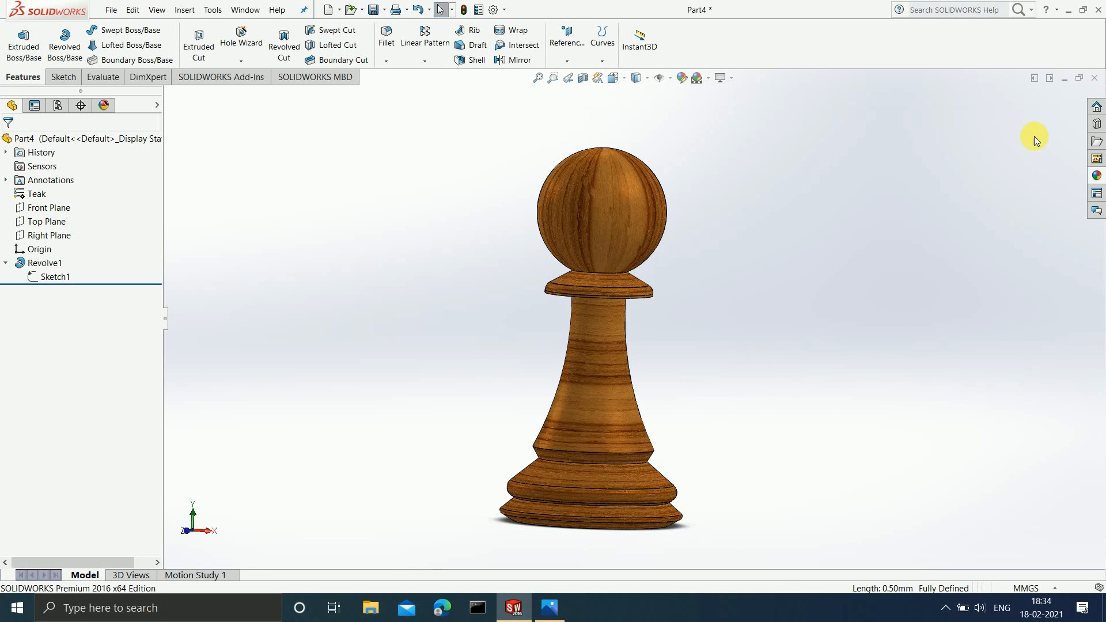
# Step: Examine the finished teak pawn, its rounded collar and the sketch under the revolve feature
pyautogui.scroll(-5, 610, 267)
pyautogui.scroll(5, 686, 369)
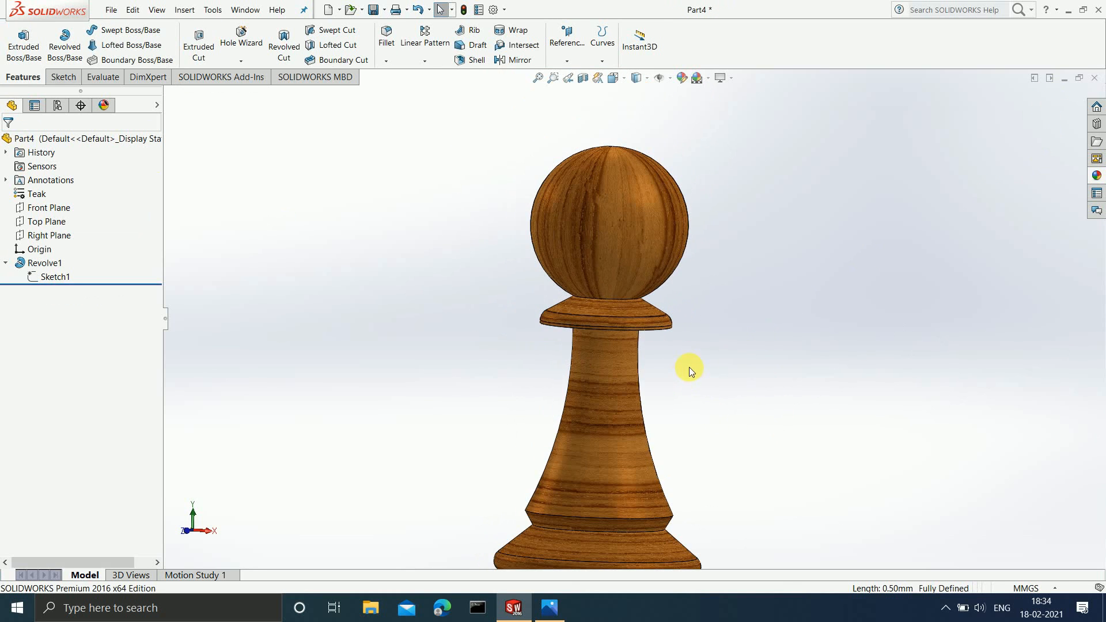
pyautogui.moveTo(686, 366); pyautogui.dragTo(732, 382, button='middle')
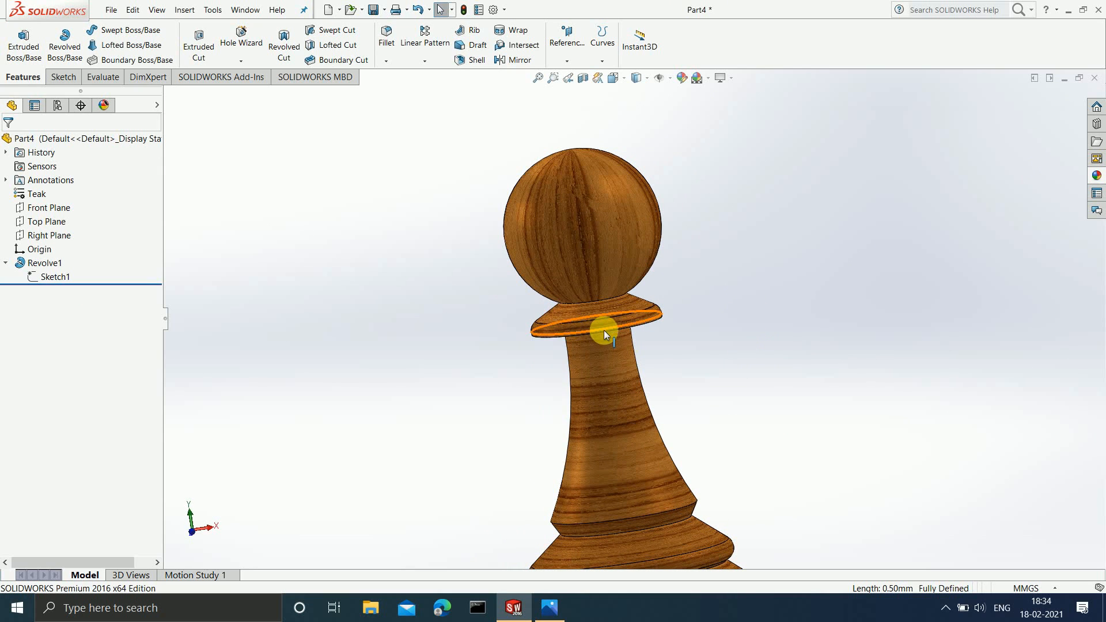
pyautogui.click(7, 264)
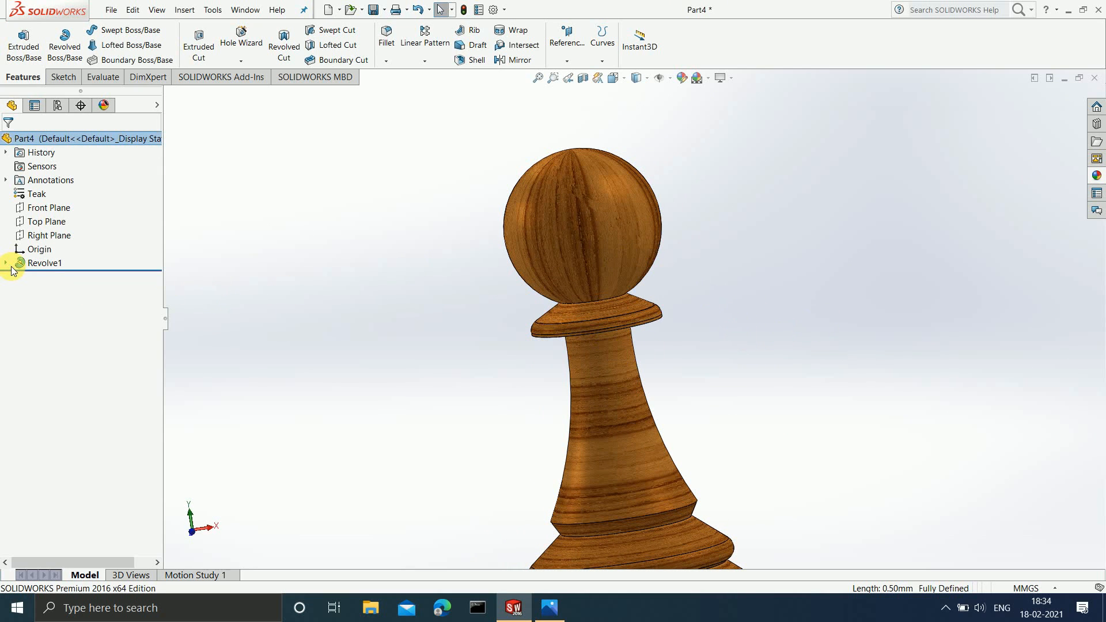
pyautogui.click(5, 264)
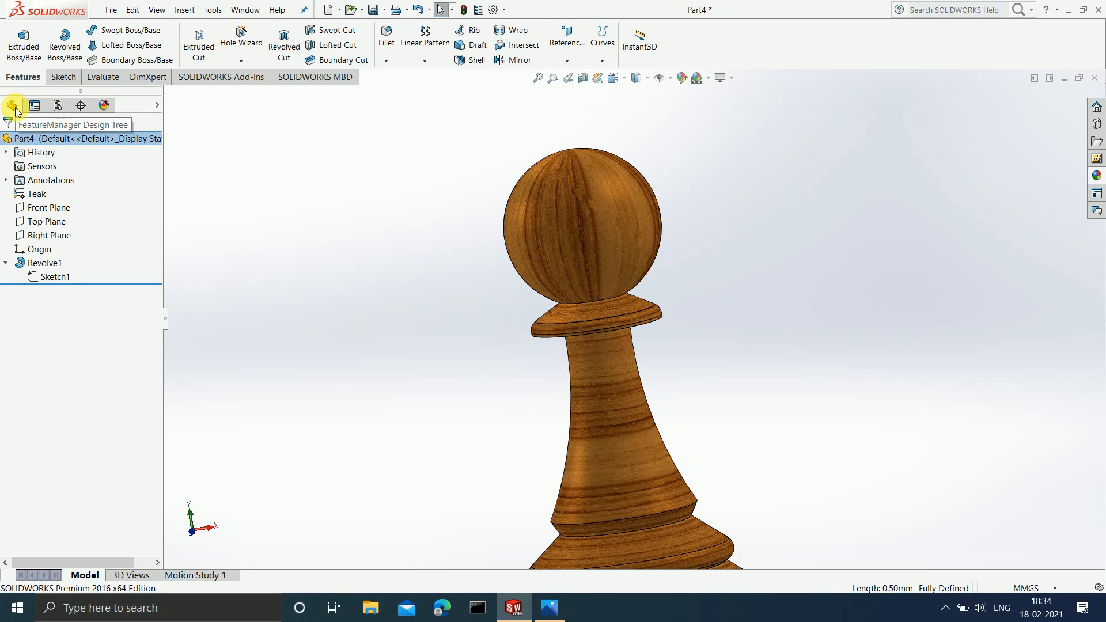
pyautogui.rightClick(57, 277)
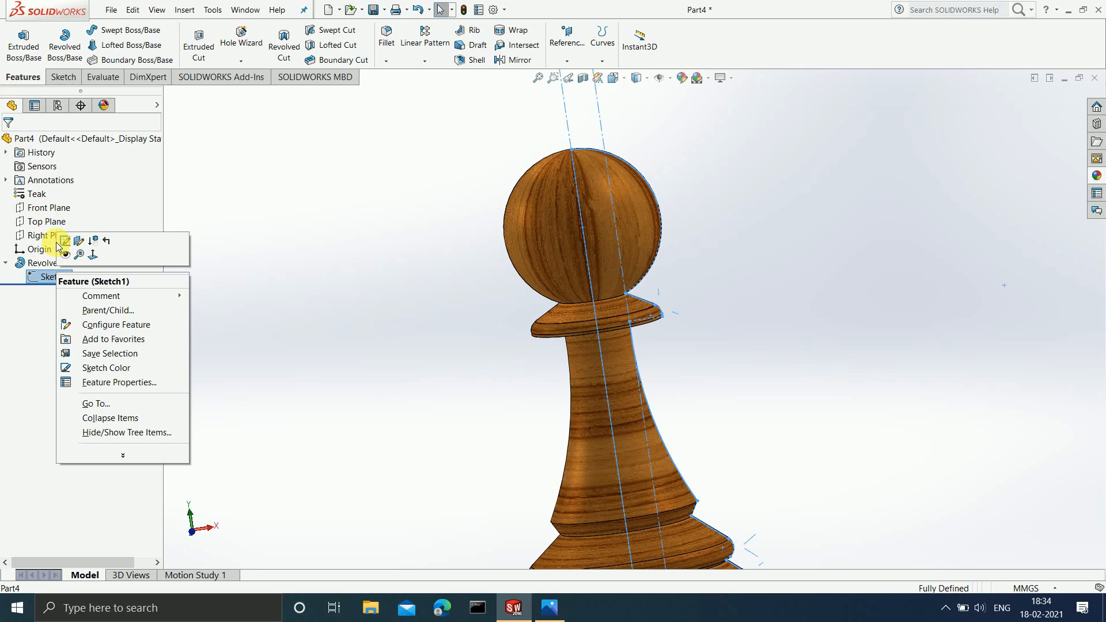
pyautogui.click(318, 269)
pyautogui.scroll(3, 642, 368)
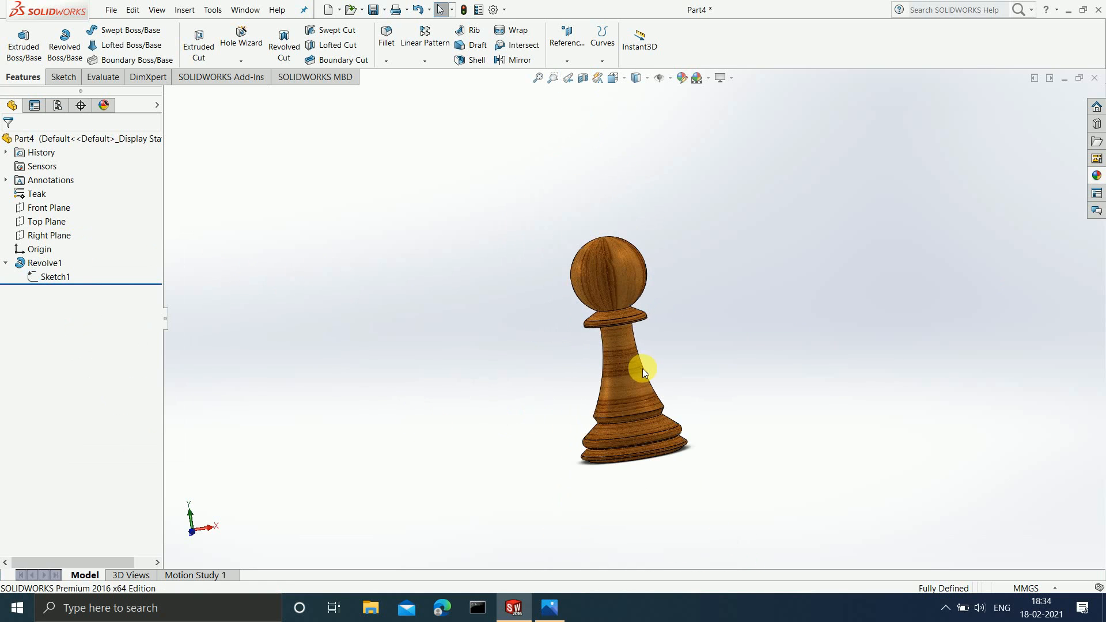
pyautogui.scroll(-5, 642, 368)
pyautogui.scroll(3, 645, 401)
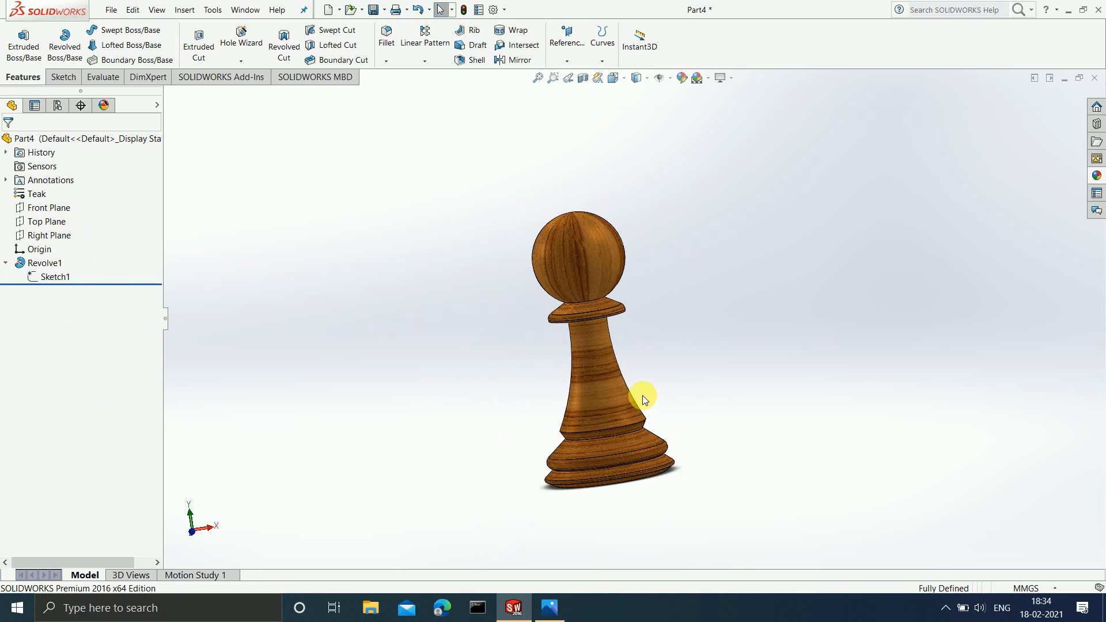
pyautogui.scroll(-2, 642, 395)
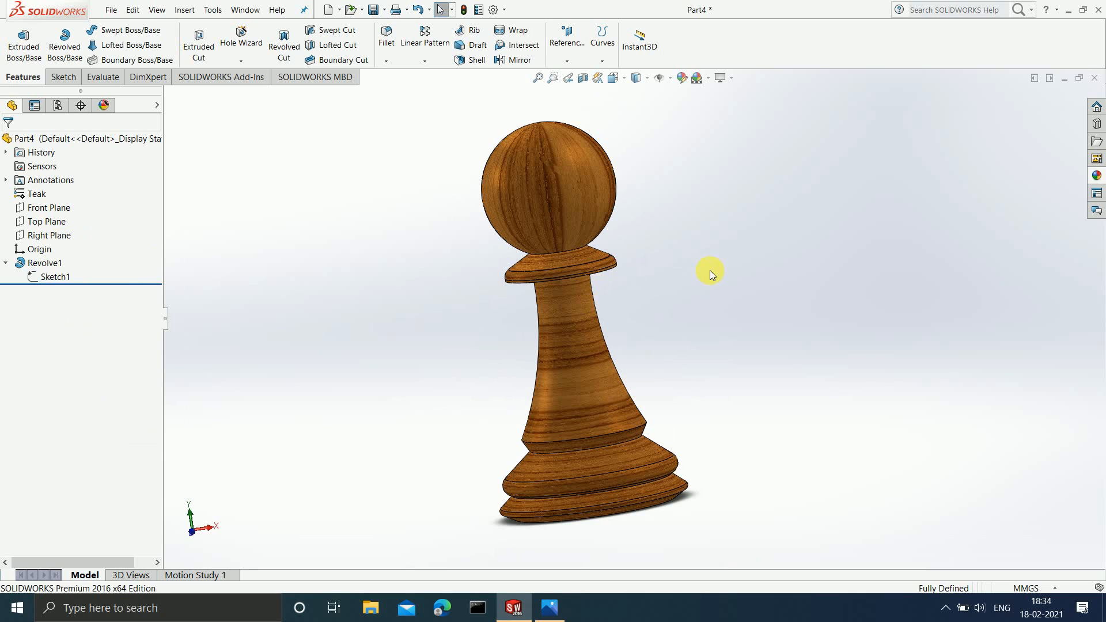